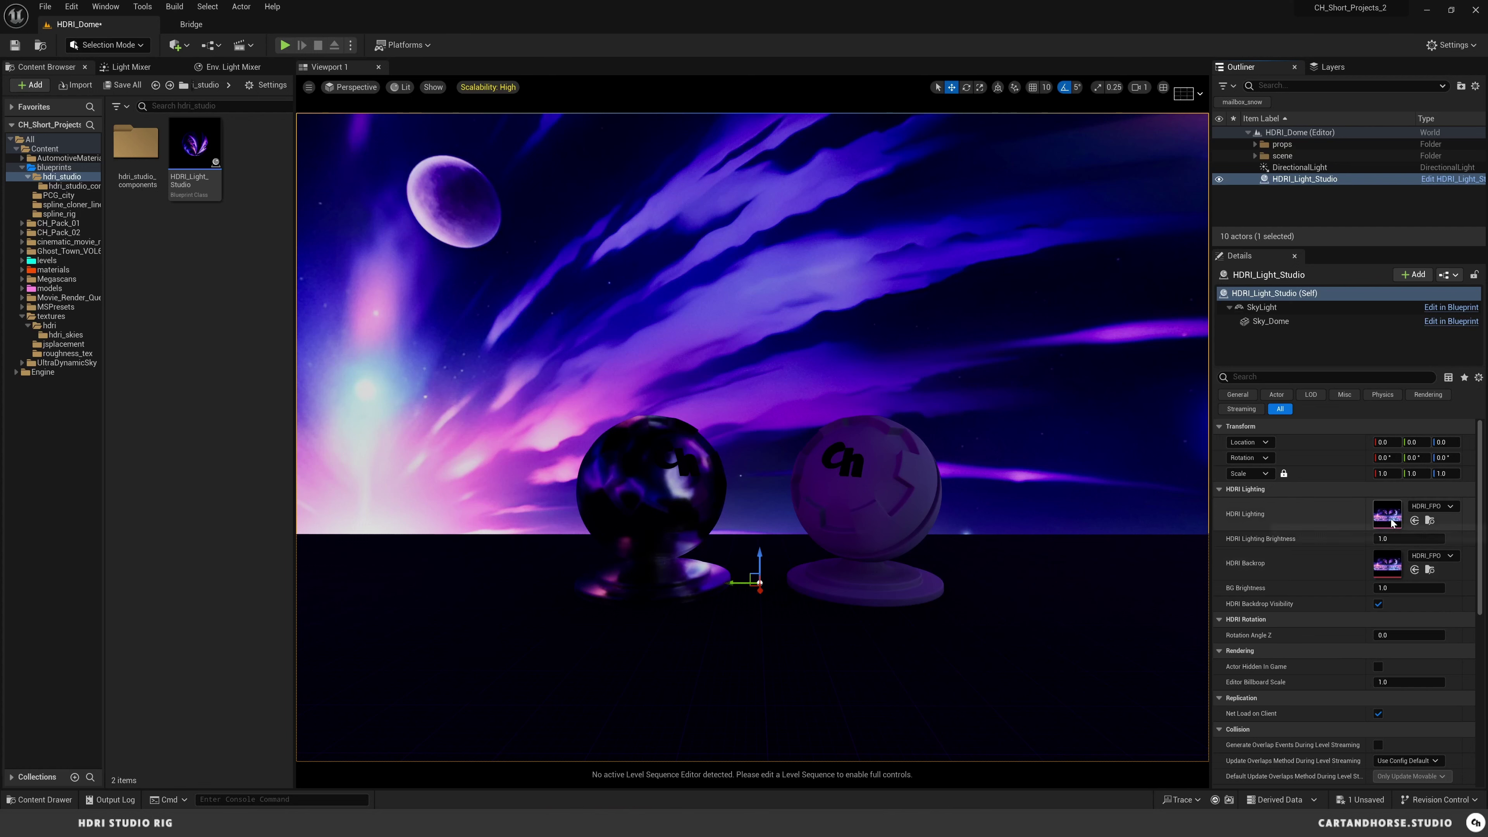
Step: Toggle HDRI Backdrop Visibility off and on, then hide the floor Plane to reveal the clouds
{"action": "left_click", "coordinate": [1379, 604]}
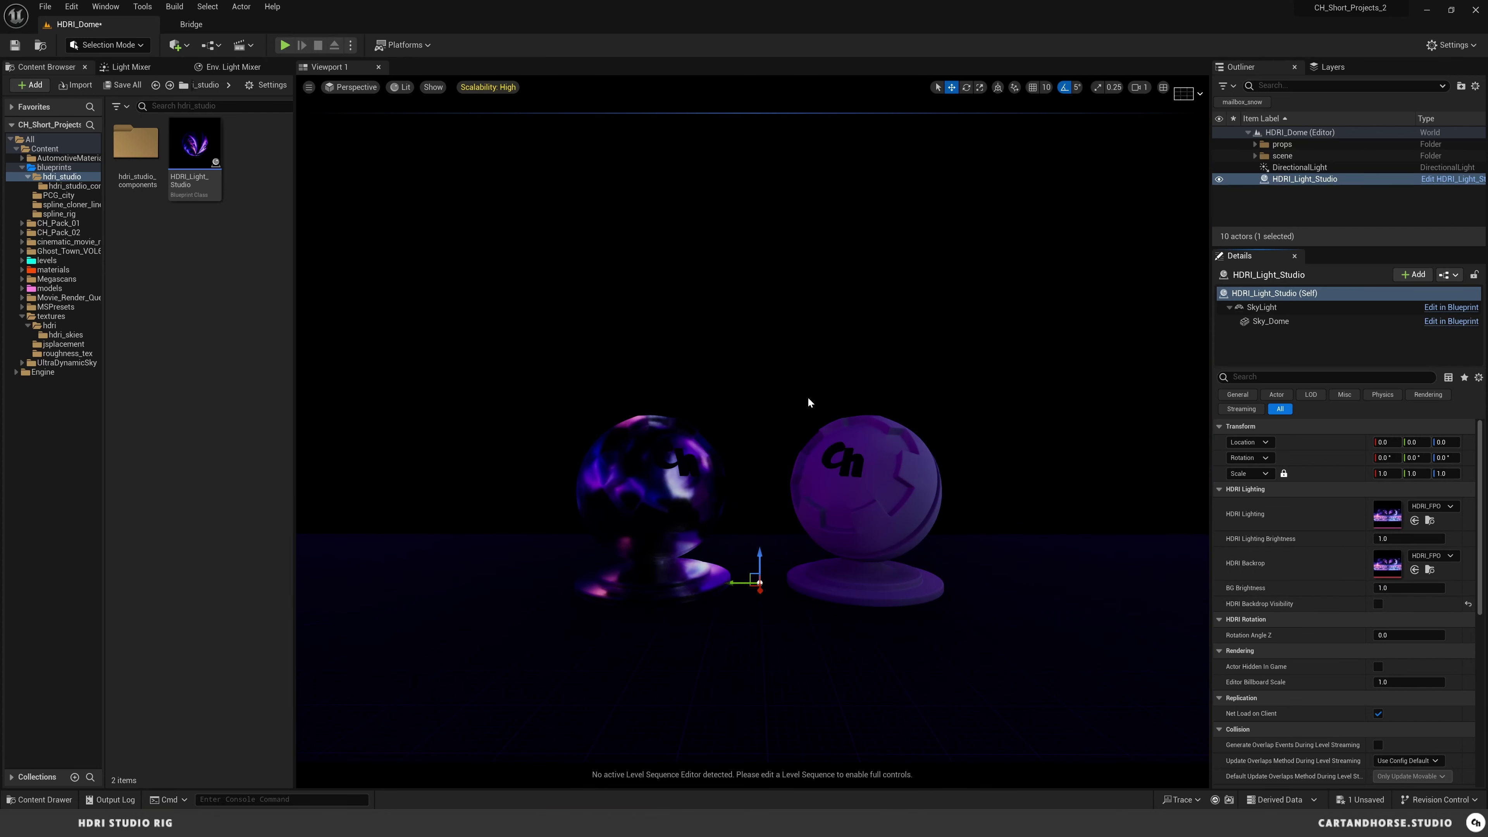
{"action": "left_click", "coordinate": [1379, 603]}
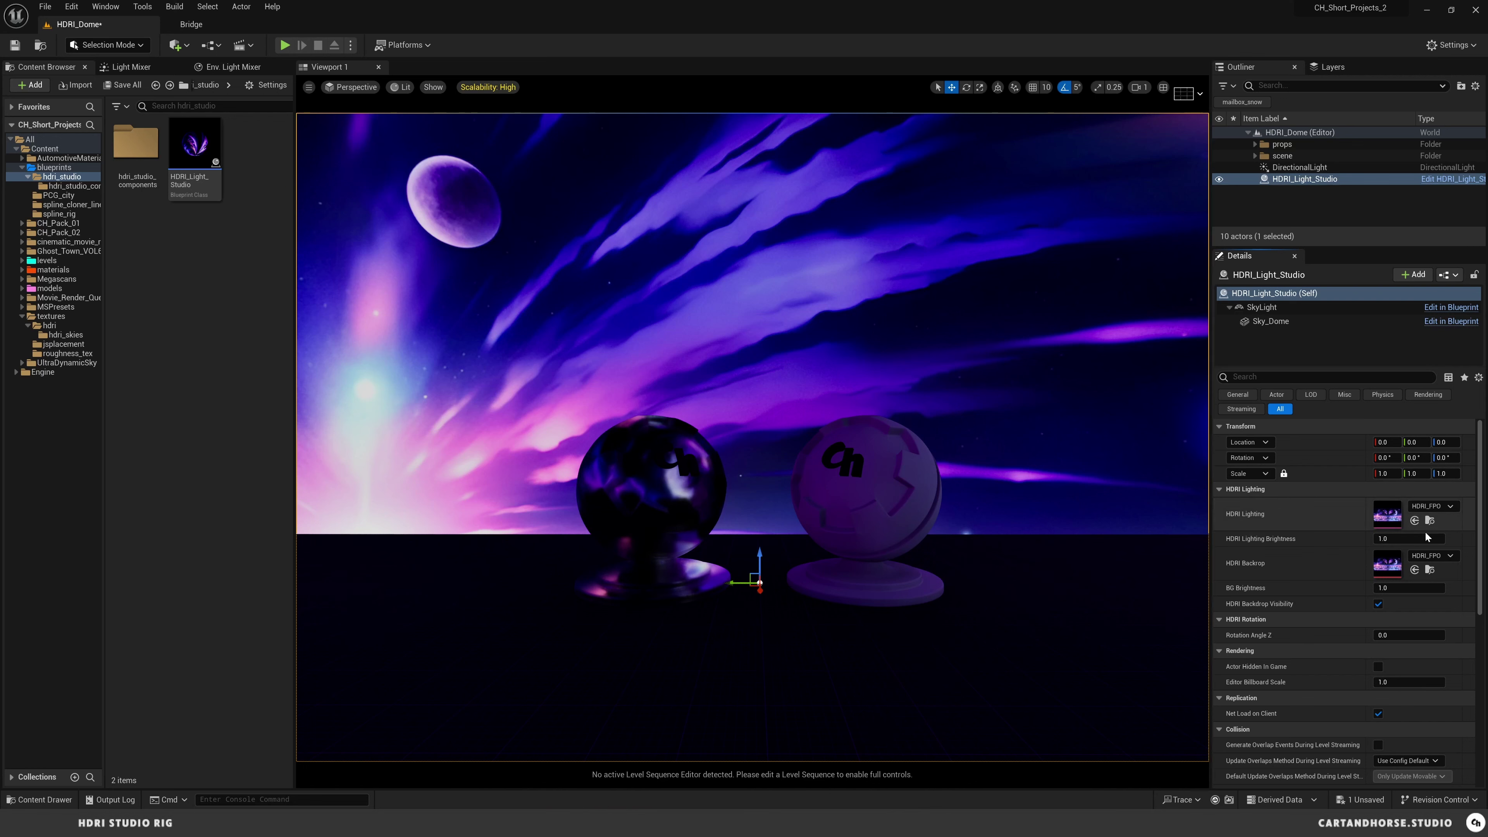
{"action": "left_click", "coordinate": [1050, 581]}
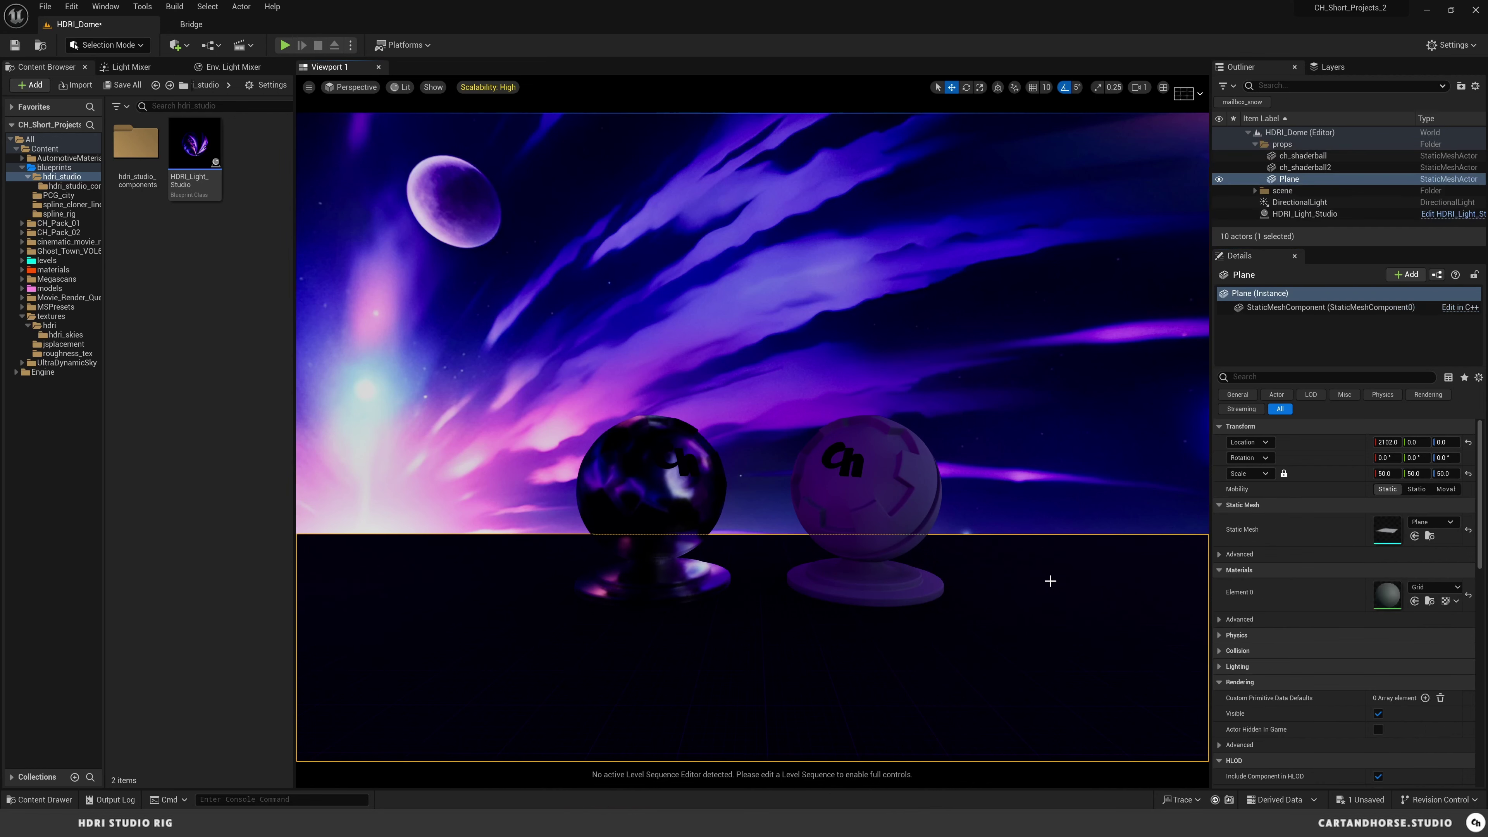
{"action": "left_click", "coordinate": [1220, 179]}
{"action": "right_click_drag", "start_coordinate": [961, 453], "coordinate": [960, 528]}
Step: On HDRI_Light_Studio, switch HDRI Backdrop Visibility off, then on again without the floor
{"action": "left_click", "coordinate": [1304, 214]}
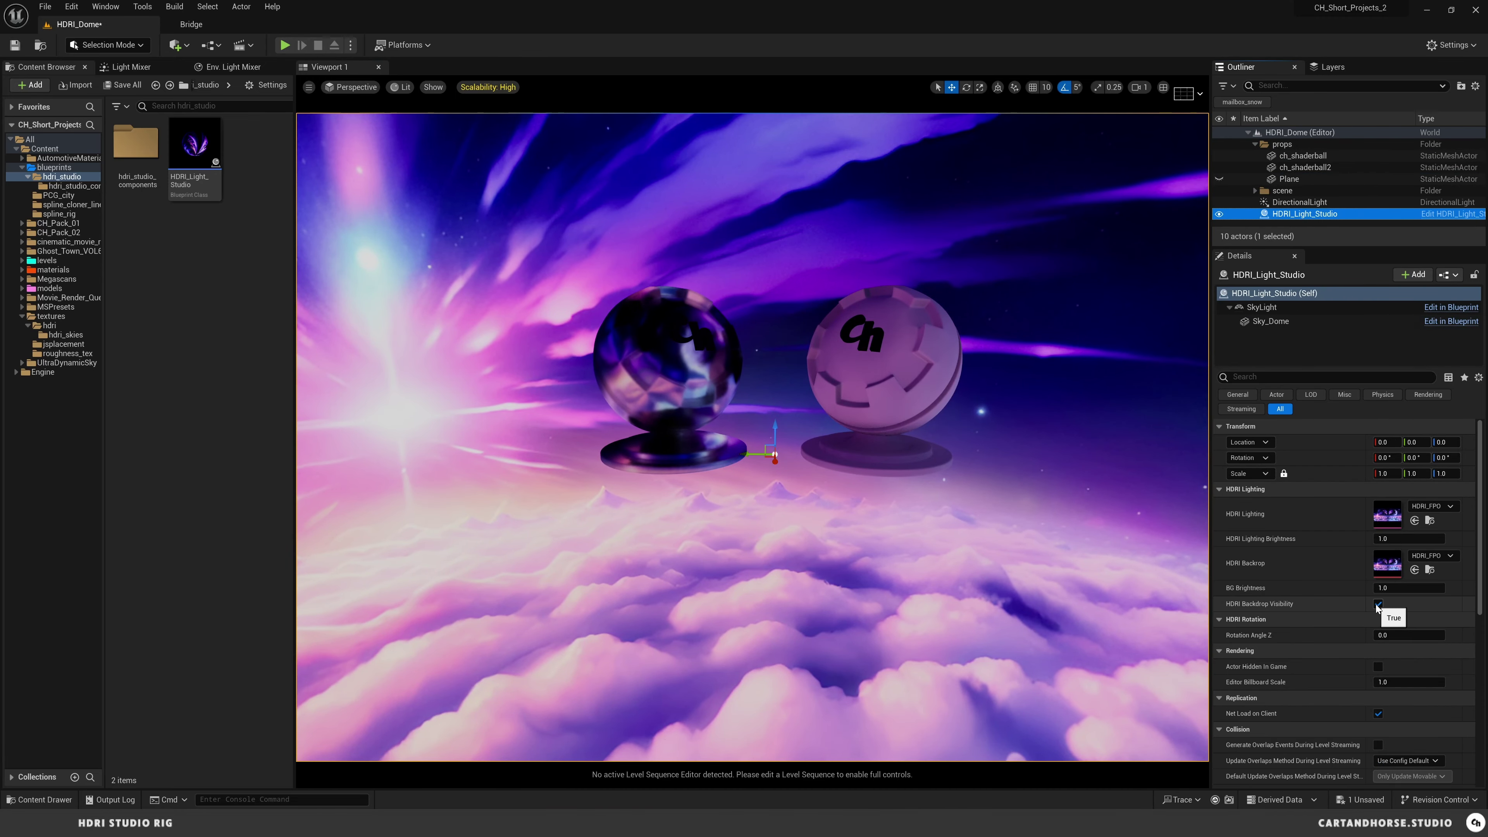
{"action": "left_click", "coordinate": [1379, 604]}
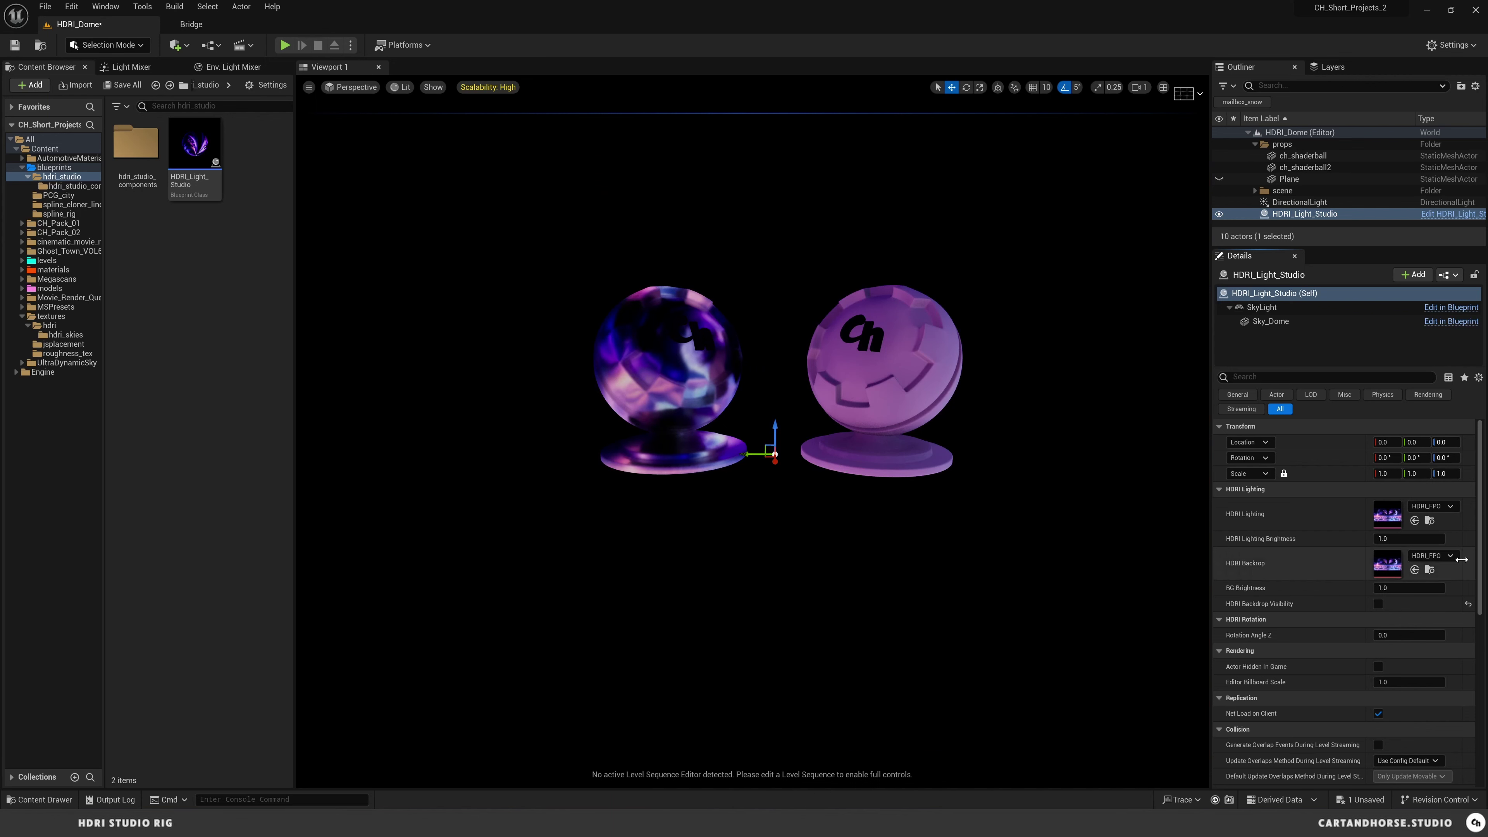
{"action": "left_click", "coordinate": [1378, 604]}
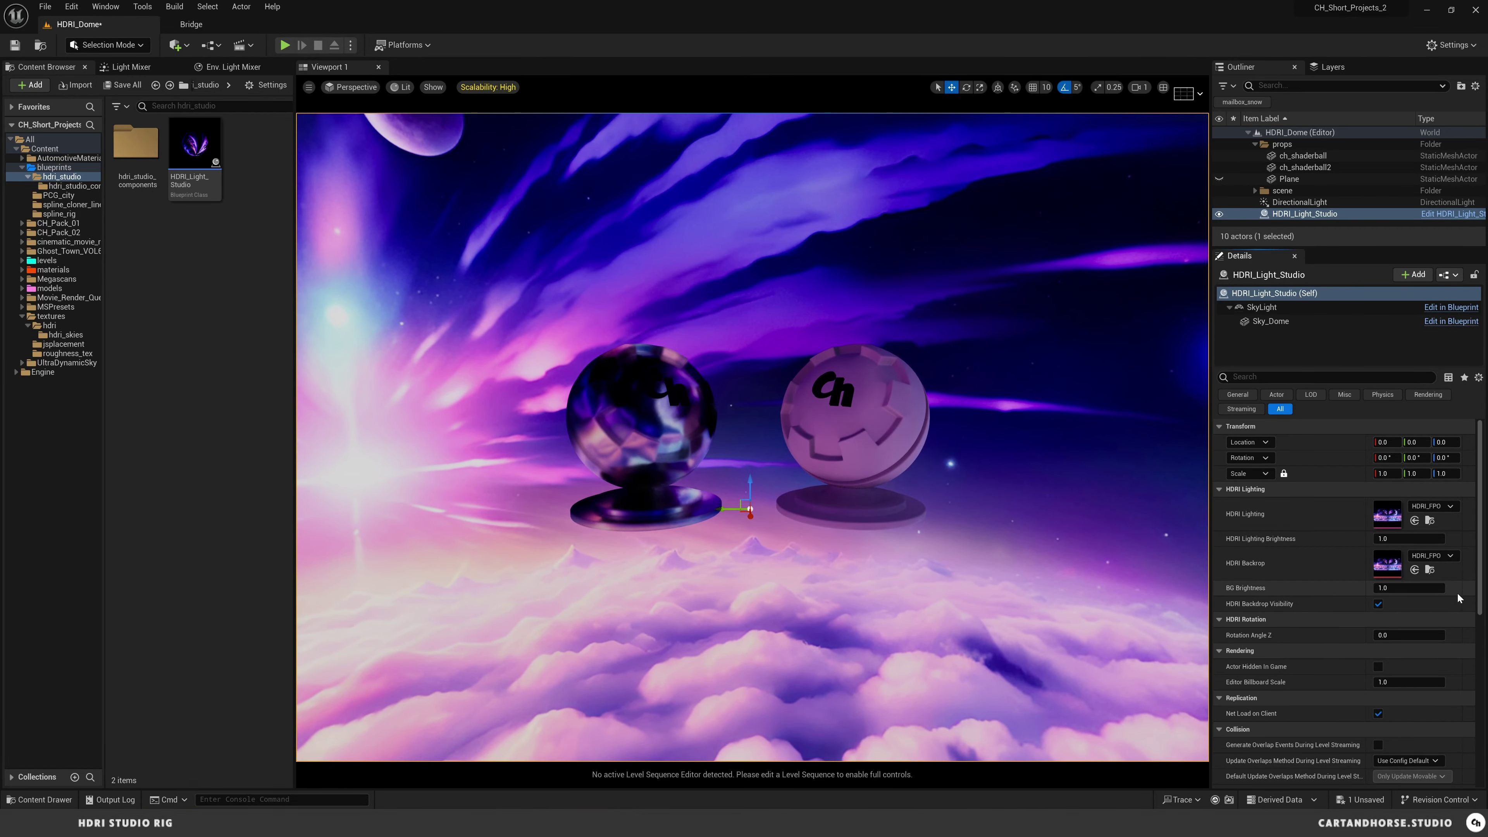
Step: Open HDRI_Light_Studio, inspect its SkyLight and Sky_Dome components, and dock the editor on the right
{"action": "left_click", "coordinate": [194, 154]}
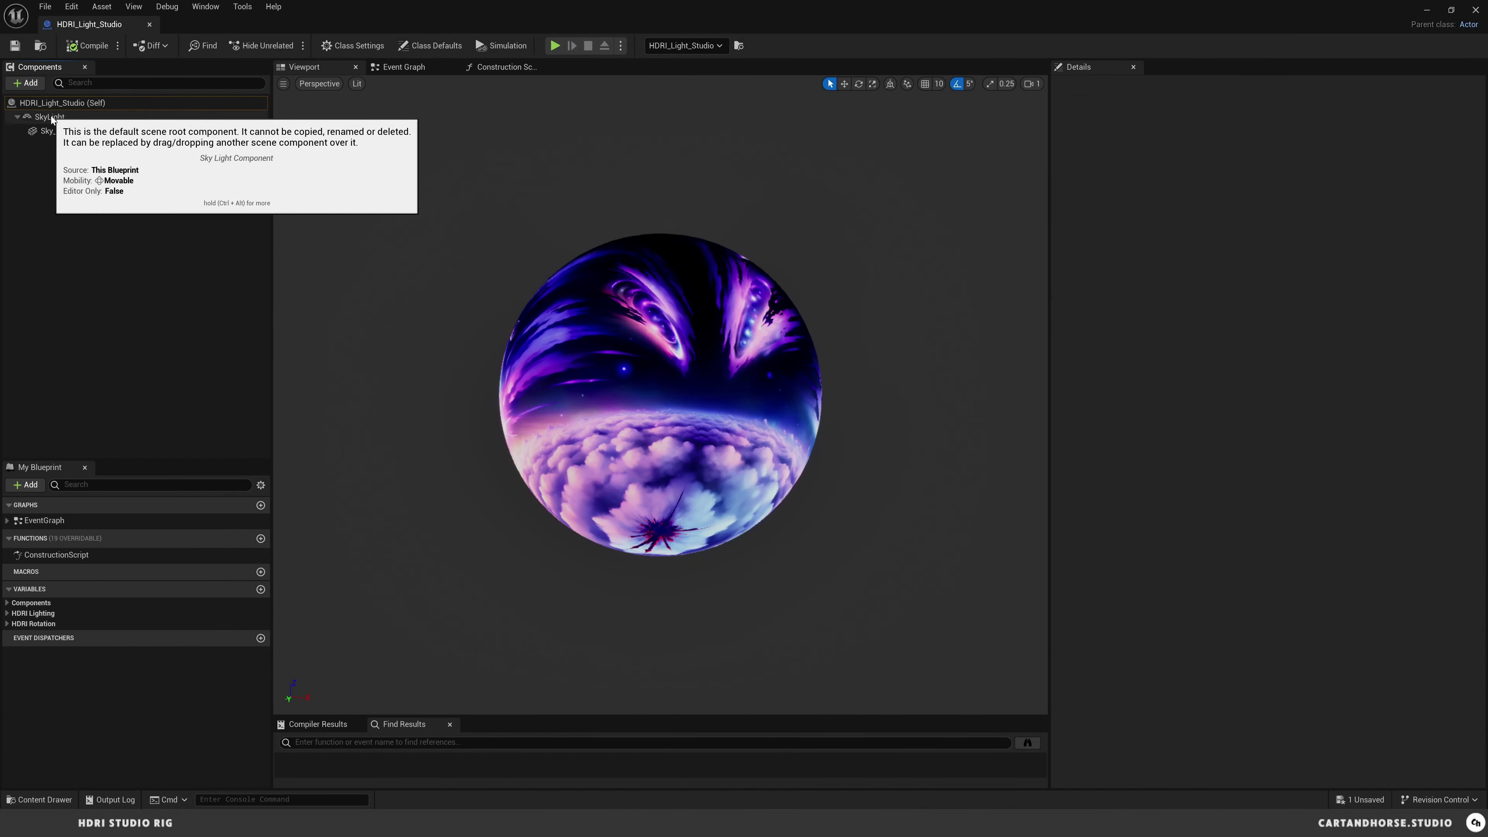
{"action": "left_click", "coordinate": [50, 118]}
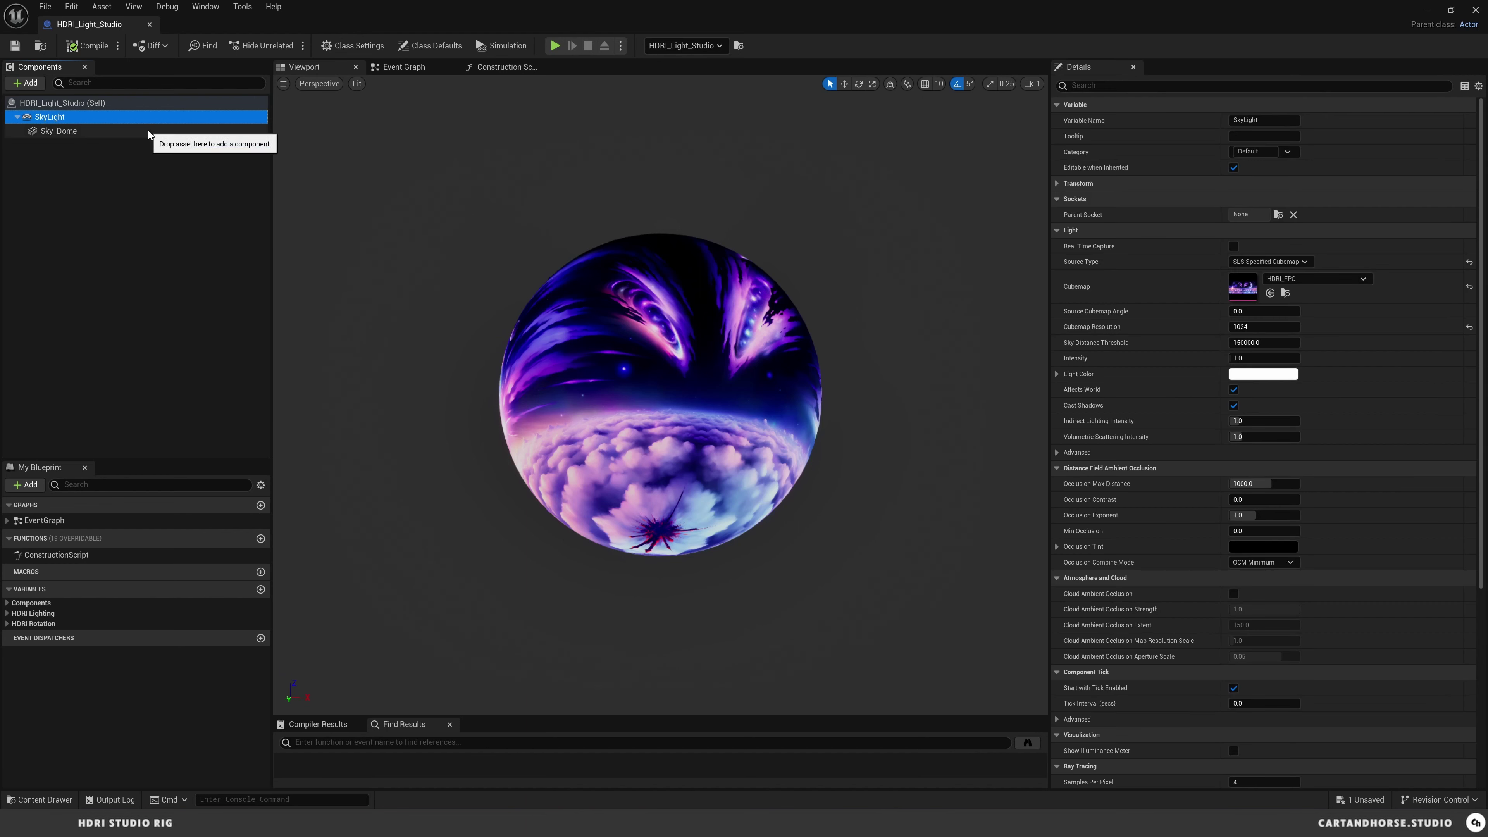
{"action": "left_click", "coordinate": [66, 131]}
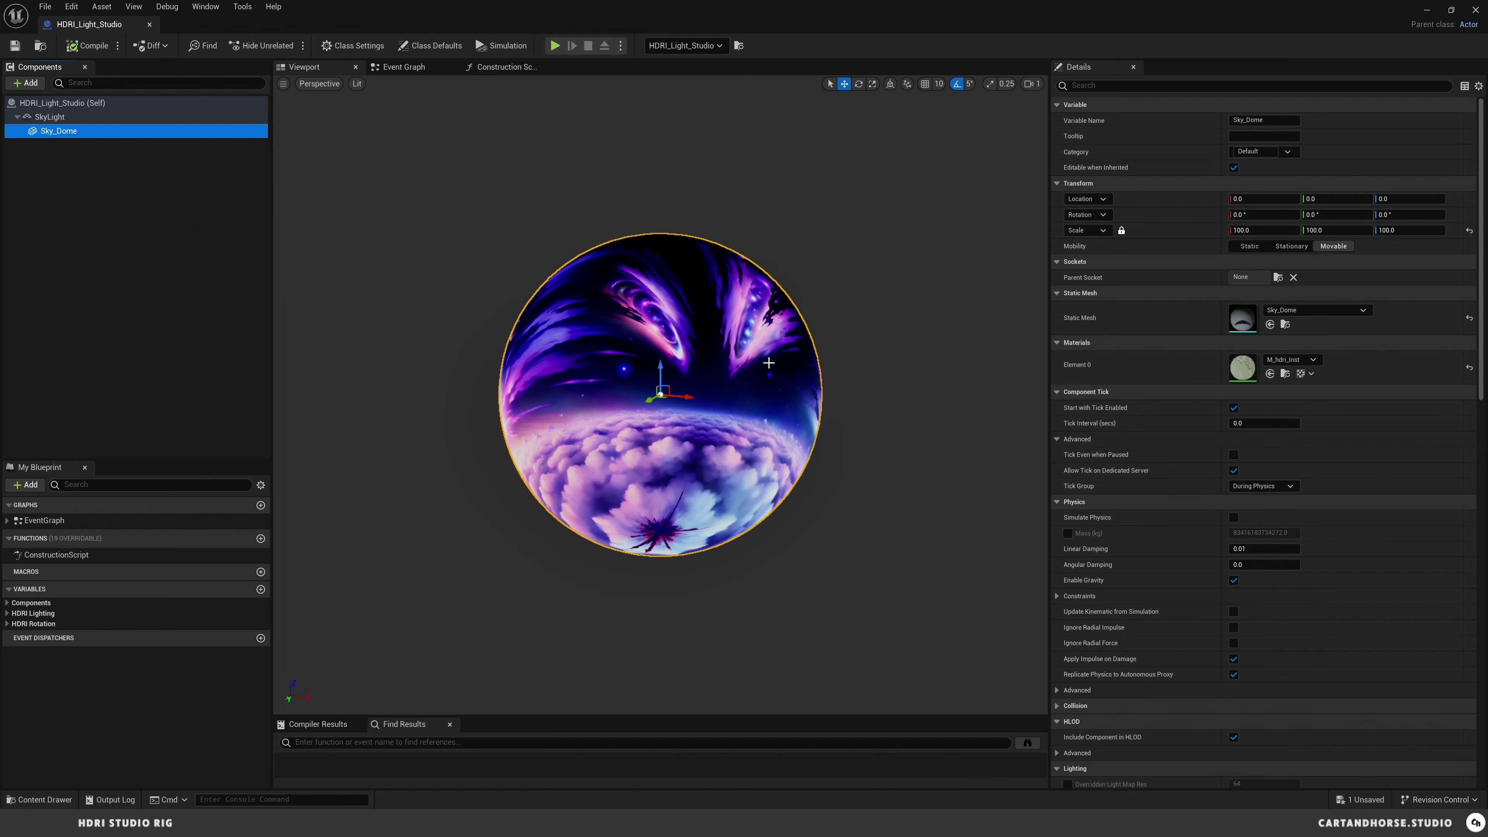
{"action": "left_click", "coordinate": [1451, 10]}
{"action": "left_click_drag", "start_coordinate": [449, 24], "coordinate": [1311, 22]}
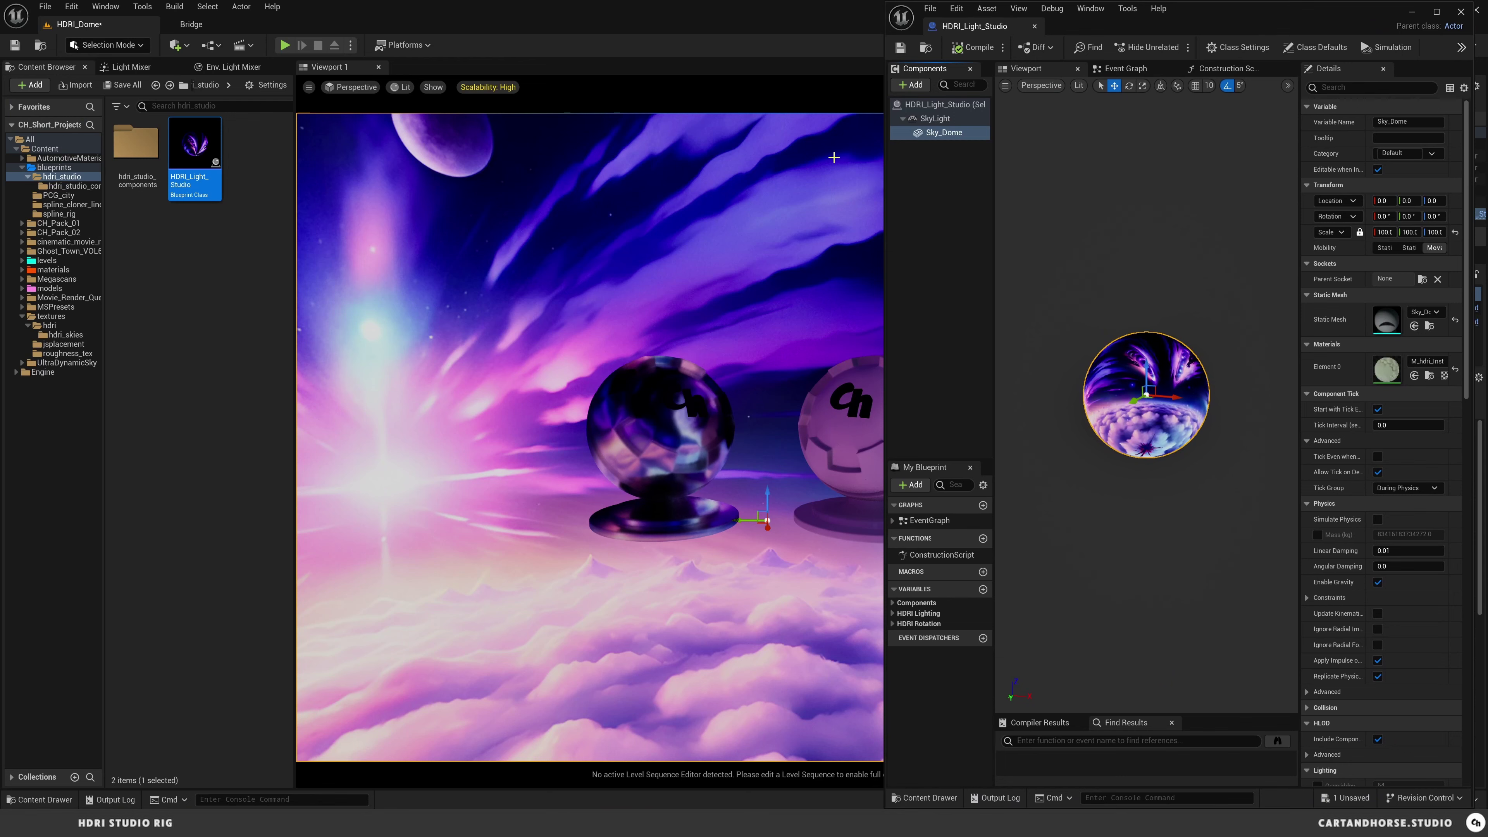
Step: Widen the Blueprint editor leftward and open the hdri_studio_components folder
{"action": "left_click_drag", "start_coordinate": [885, 163], "coordinate": [314, 167]}
{"action": "double_click", "coordinate": [136, 143]}
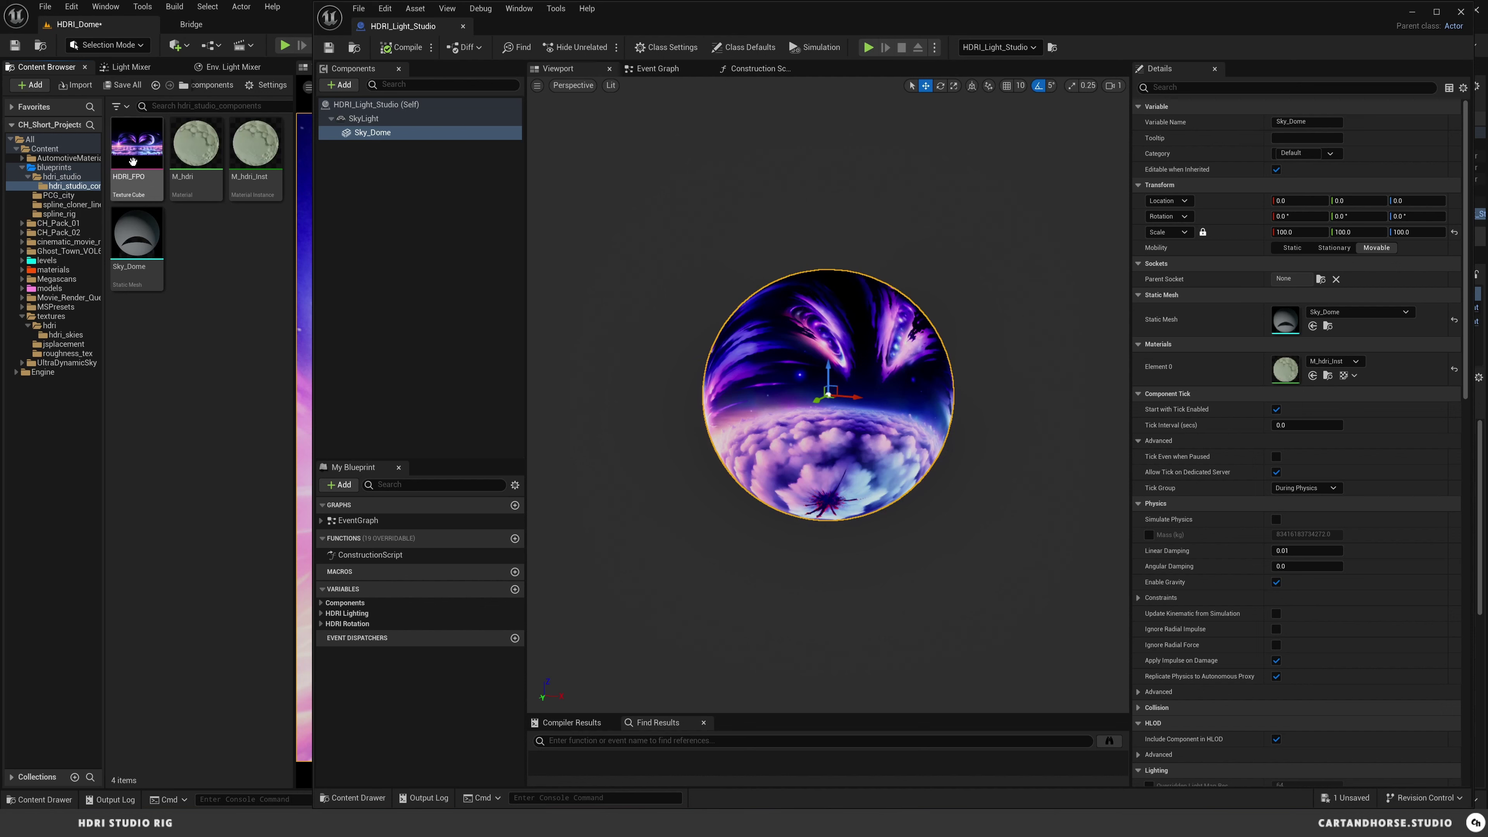
{"action": "mouse_move", "coordinate": [144, 149]}
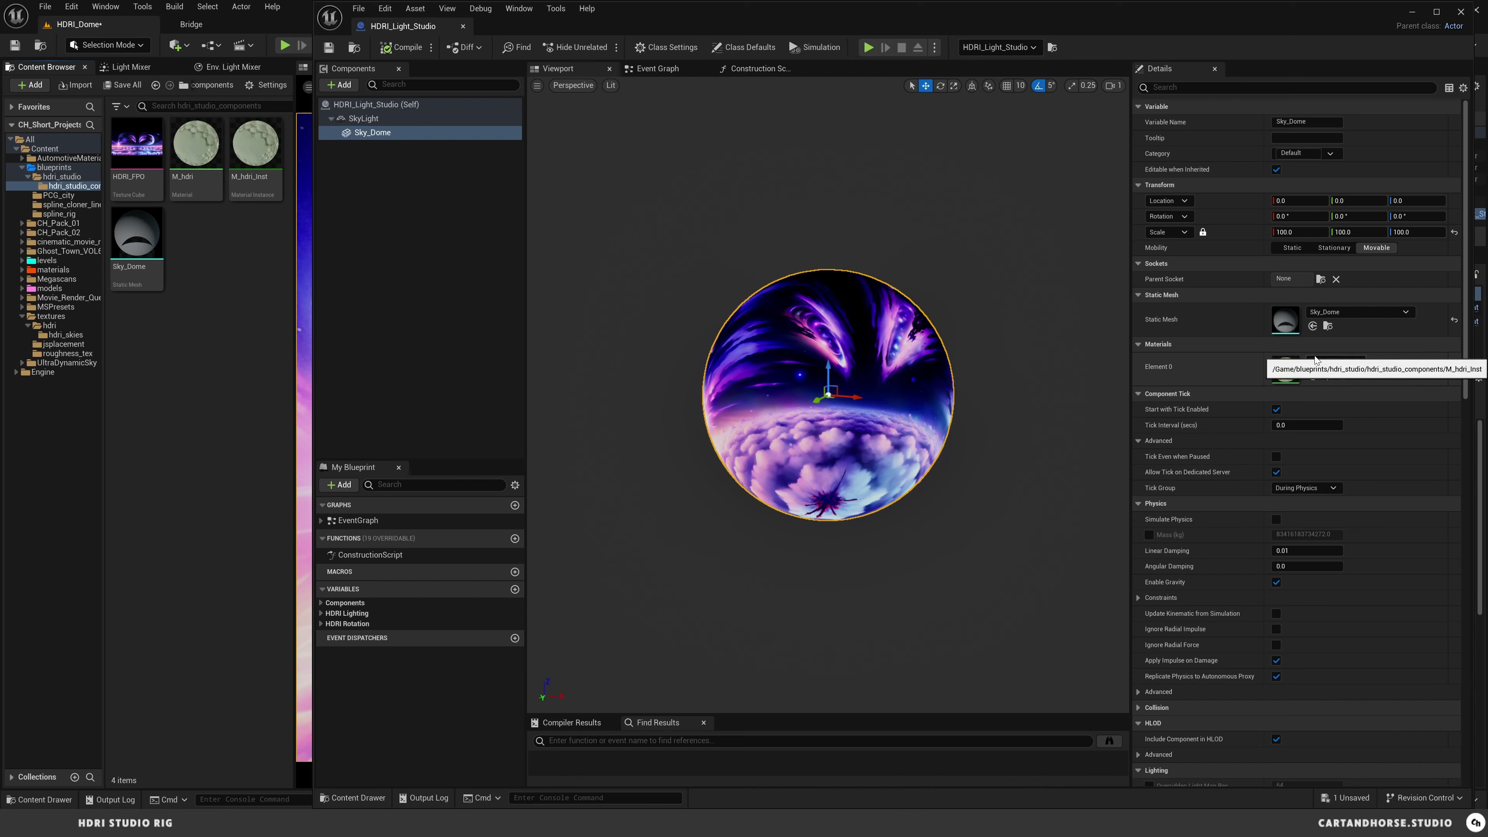
Step: Try SkyLight Source Type SLS Captured Scene, then restore SLS Specified Cubemap at 1024 resolution
{"action": "left_click", "coordinate": [362, 119]}
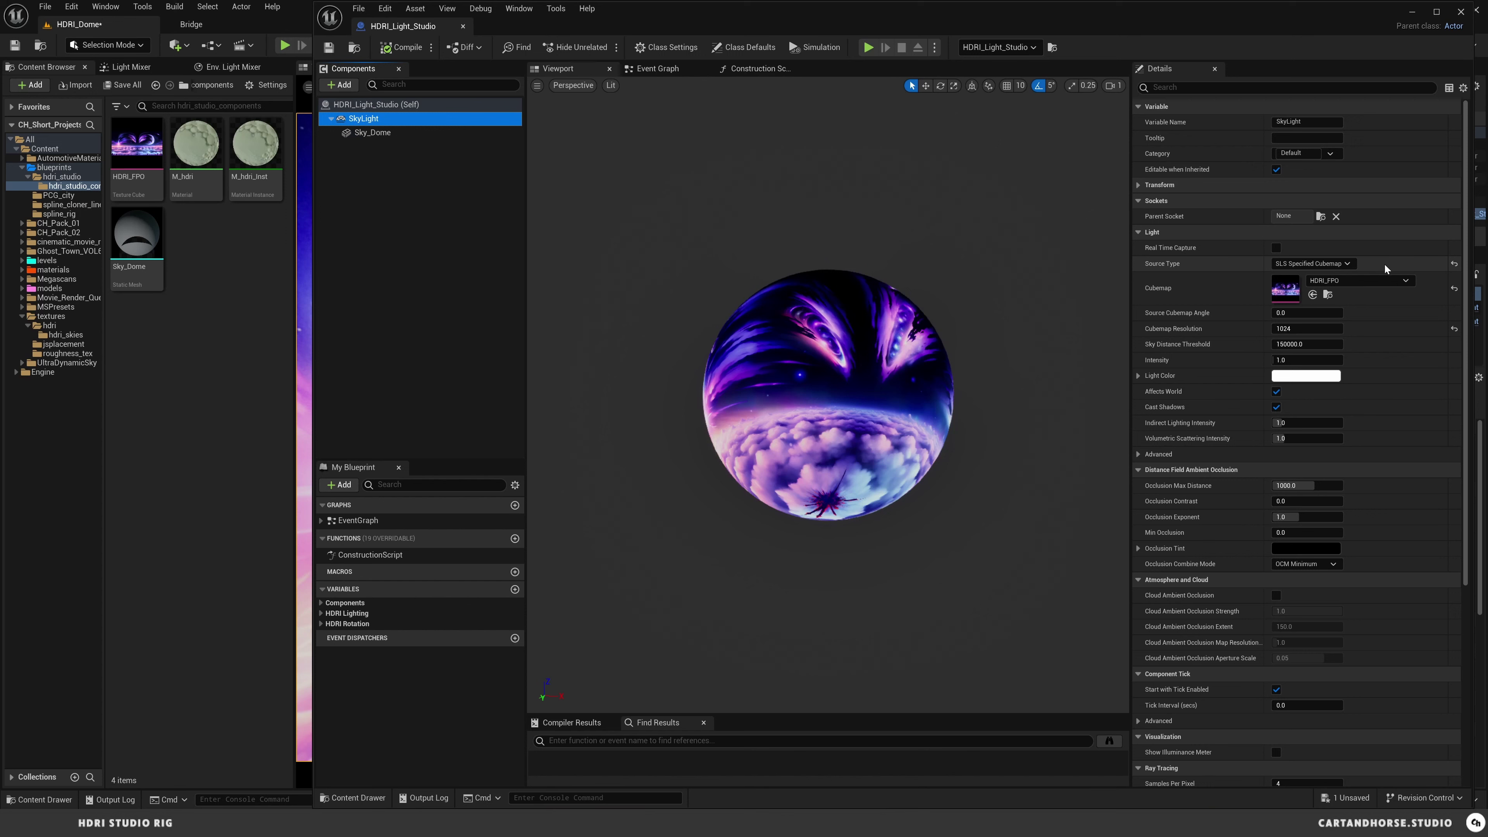
{"action": "left_click", "coordinate": [1346, 263]}
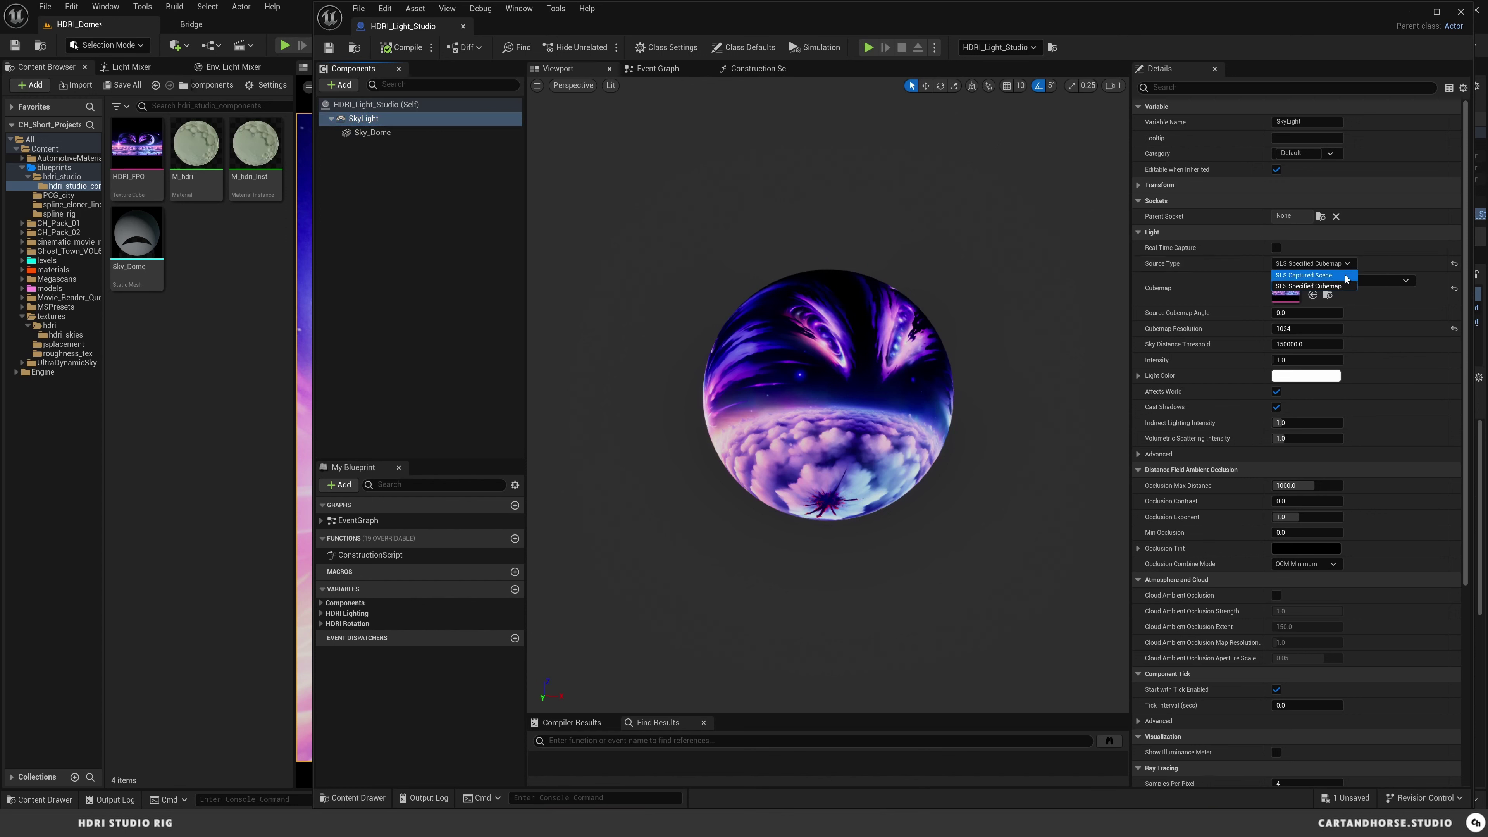
{"action": "left_click", "coordinate": [1343, 276]}
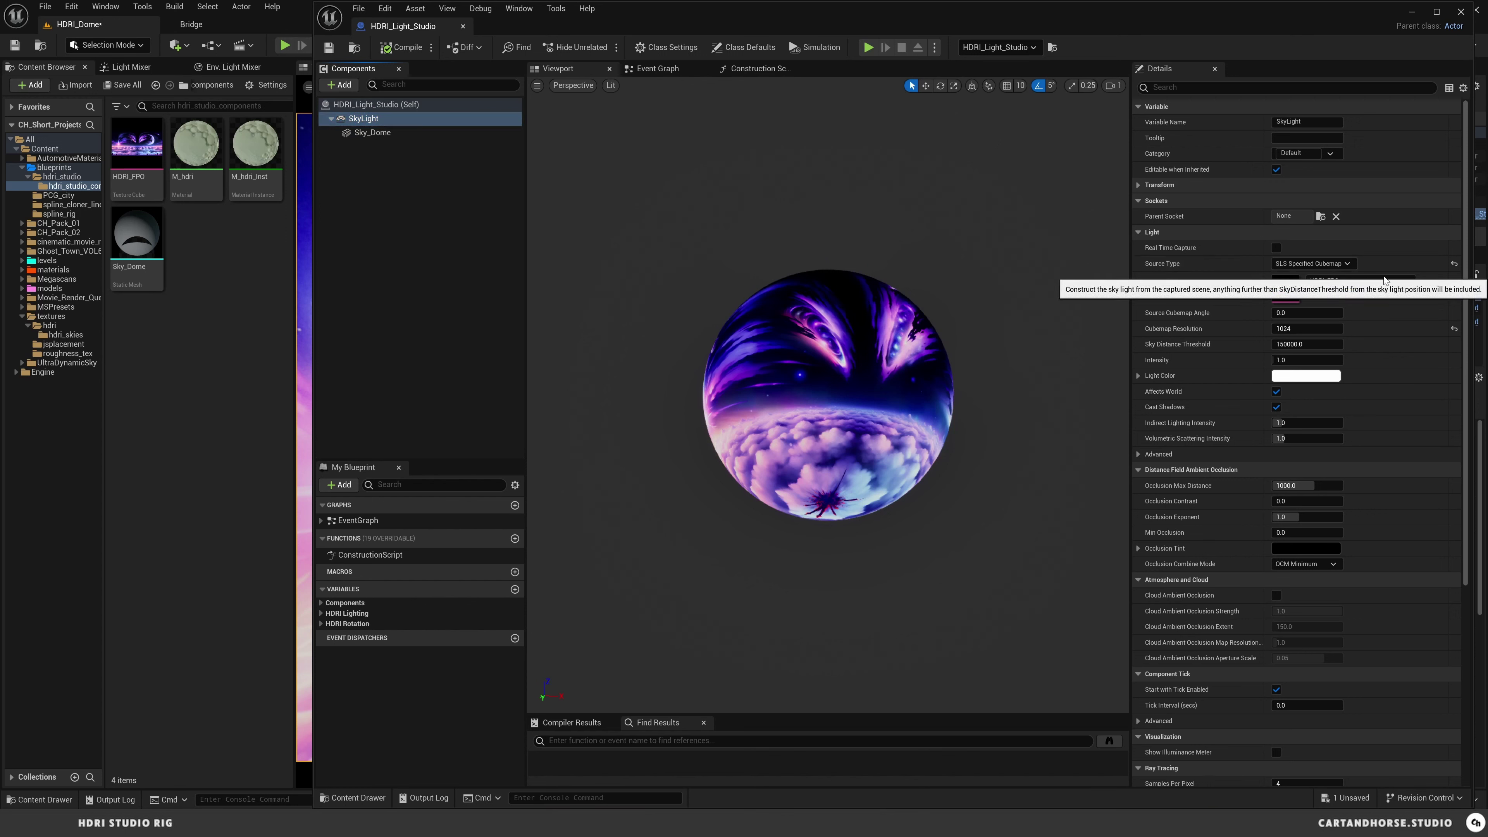
{"action": "left_click", "coordinate": [1334, 265]}
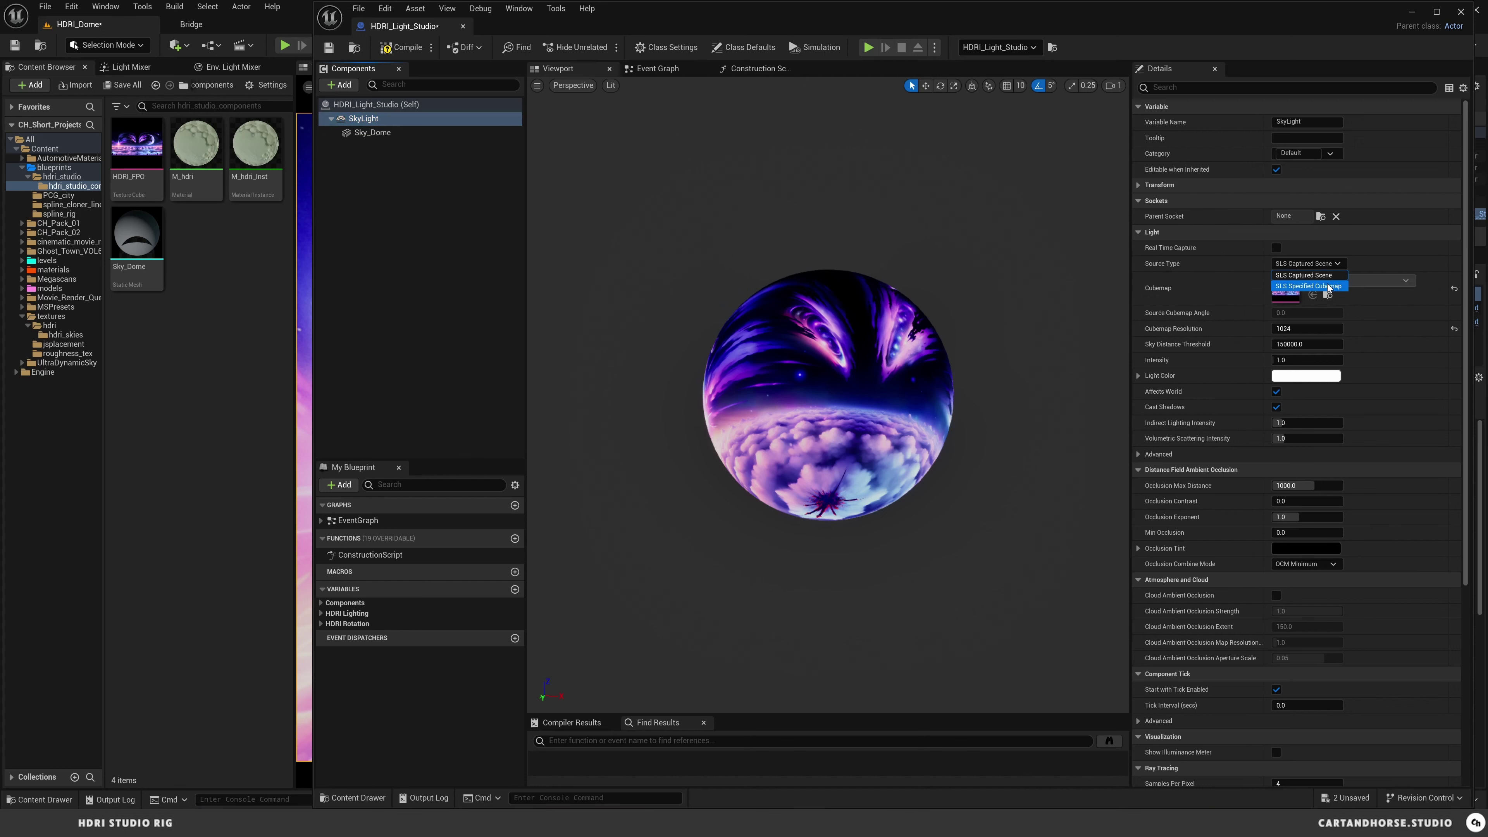
{"action": "left_click", "coordinate": [1328, 287]}
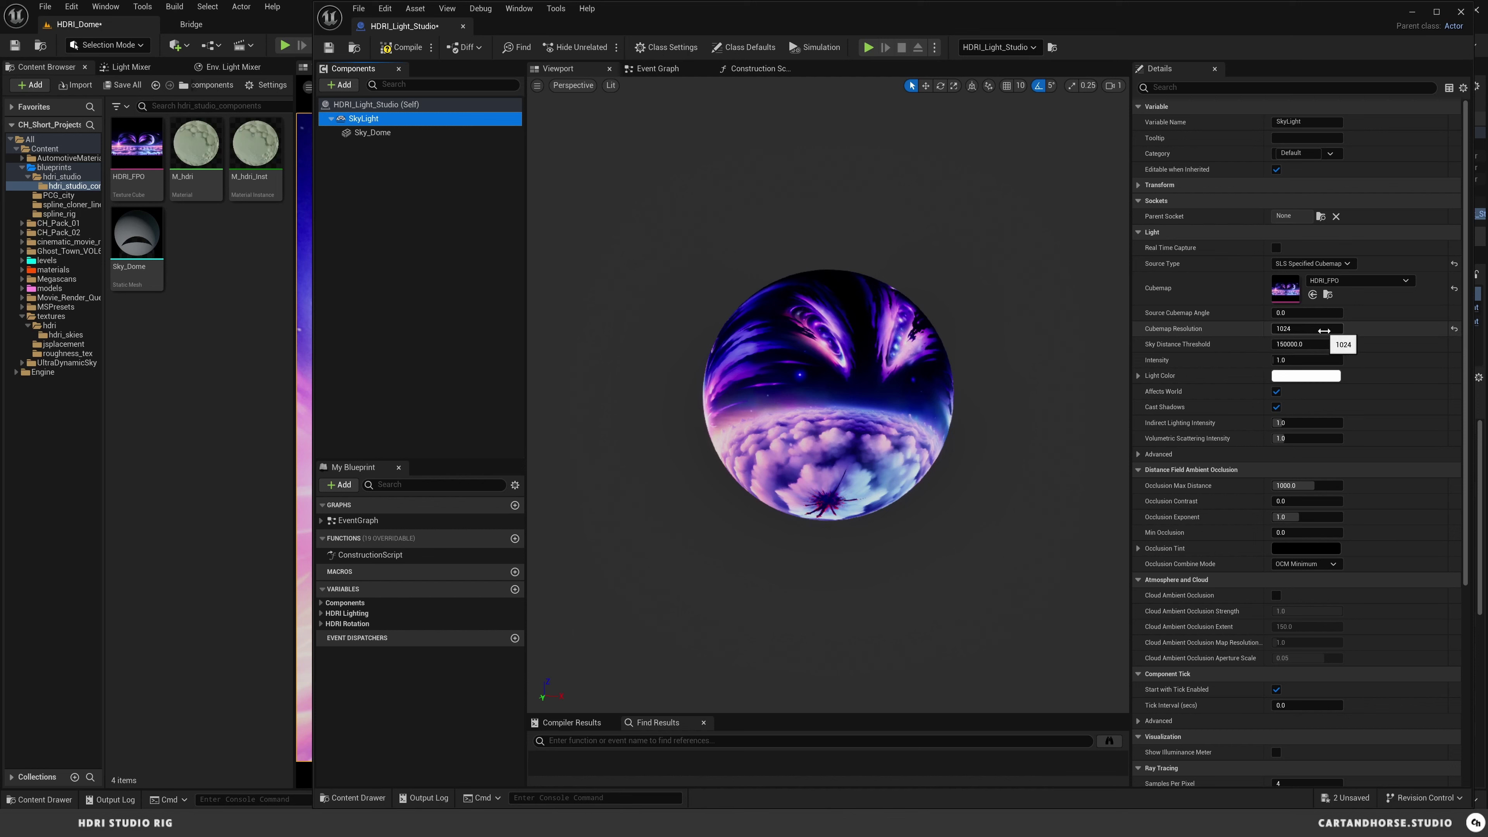
{"action": "left_click", "coordinate": [1453, 328]}
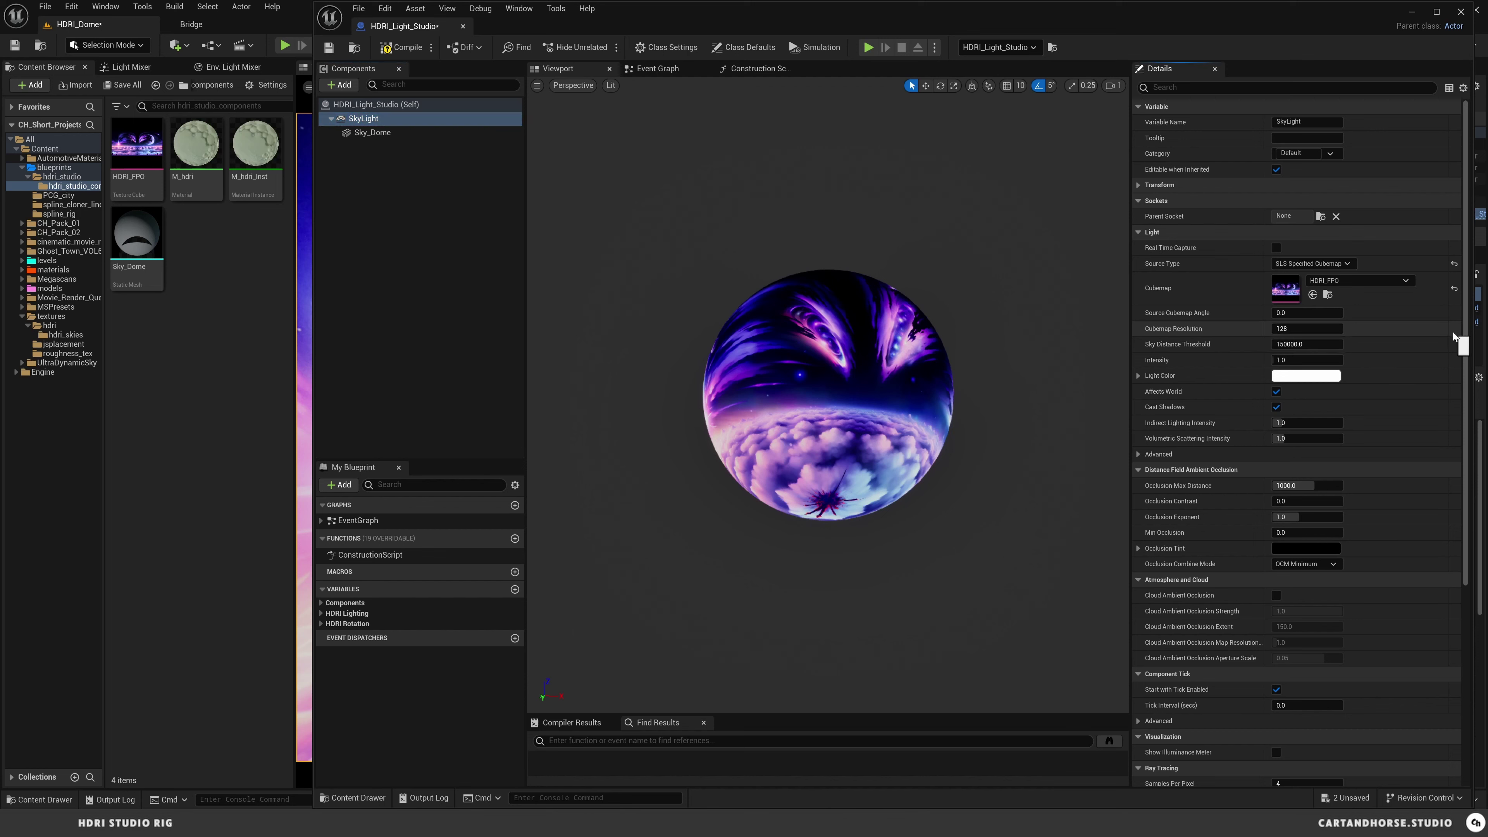
{"action": "key", "text": "ctrl+z"}
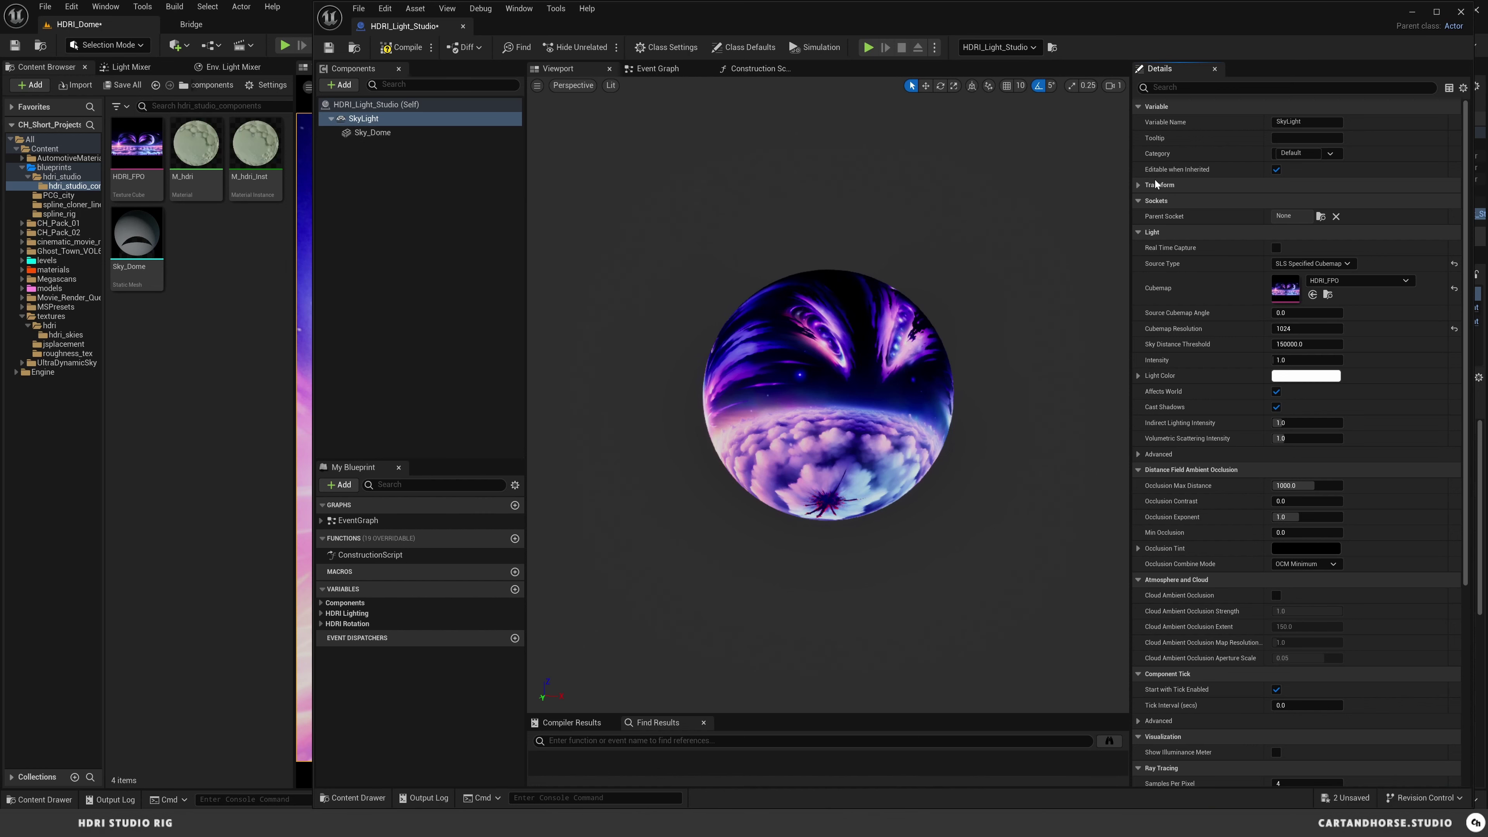
Step: Show the Construction Script full-screen, framed on the skylight hdri node group
{"action": "left_click", "coordinate": [653, 68]}
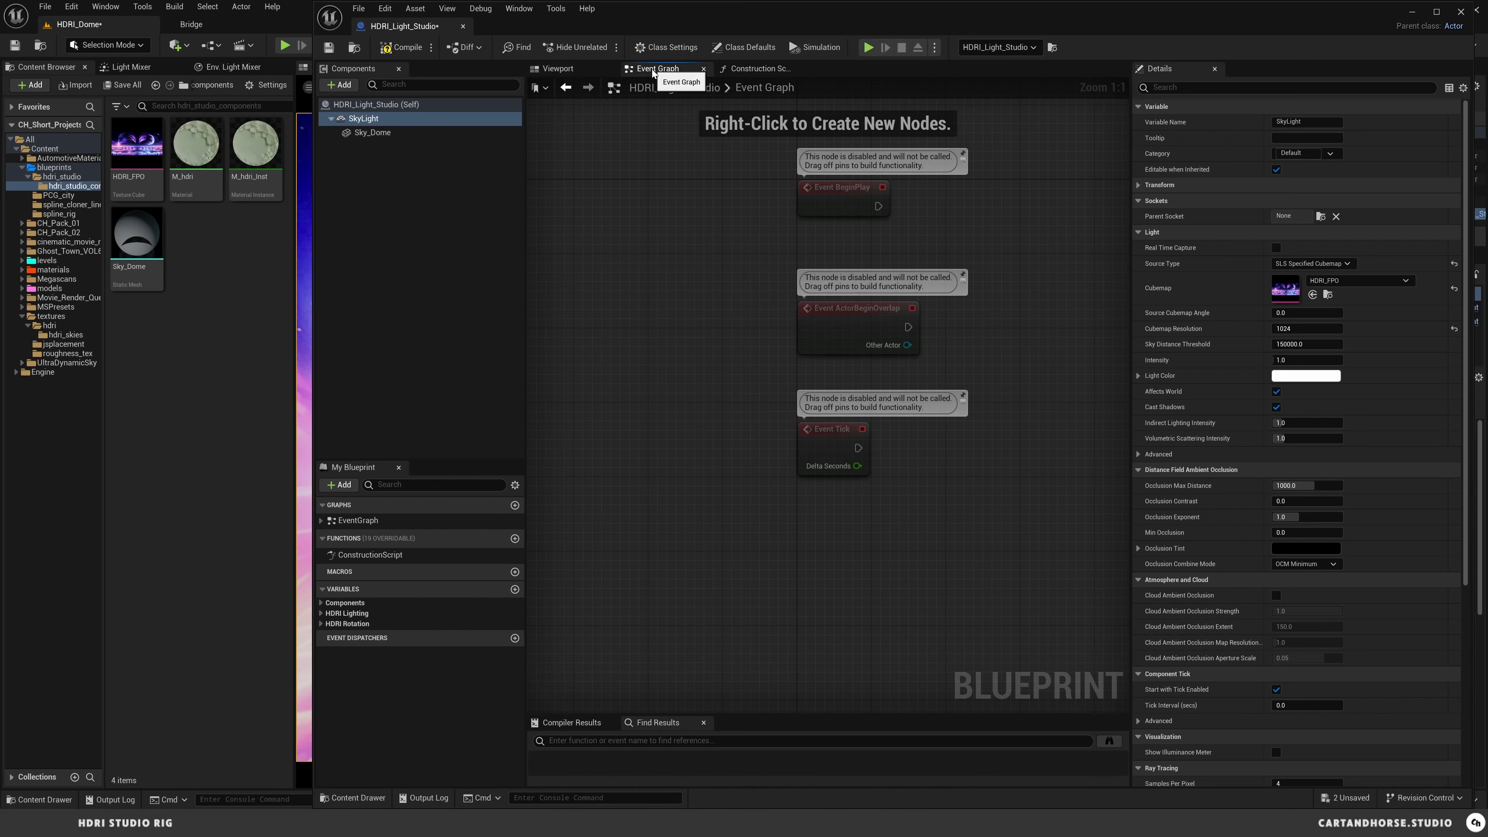
{"action": "left_click", "coordinate": [752, 69]}
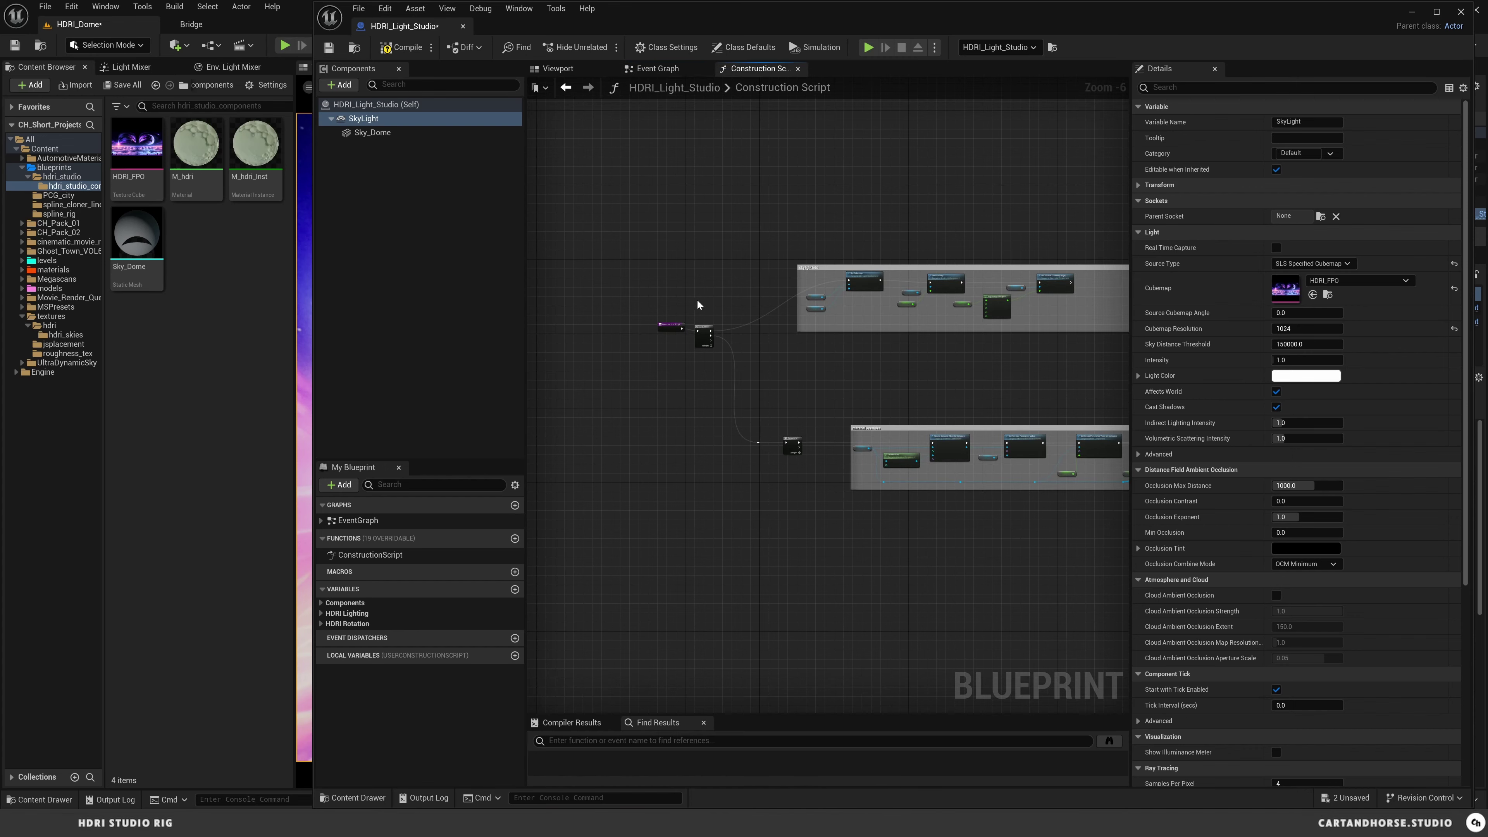
{"action": "scroll", "coordinate": [690, 312], "scroll_direction": "up", "scroll_amount": 5}
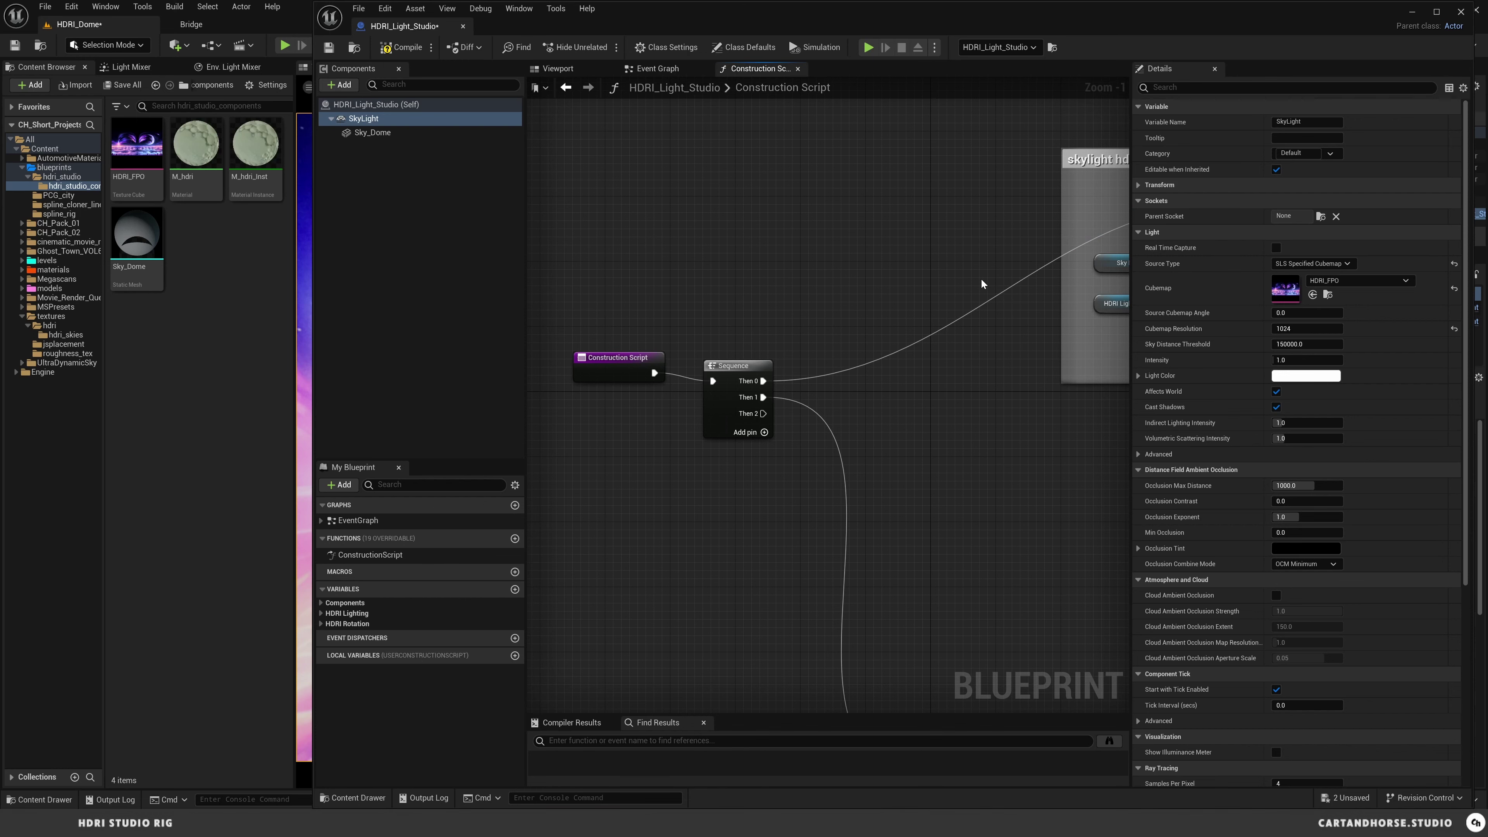
{"action": "right_click_drag", "start_coordinate": [874, 333], "coordinate": [681, 316]}
{"action": "key", "text": "super+Up"}
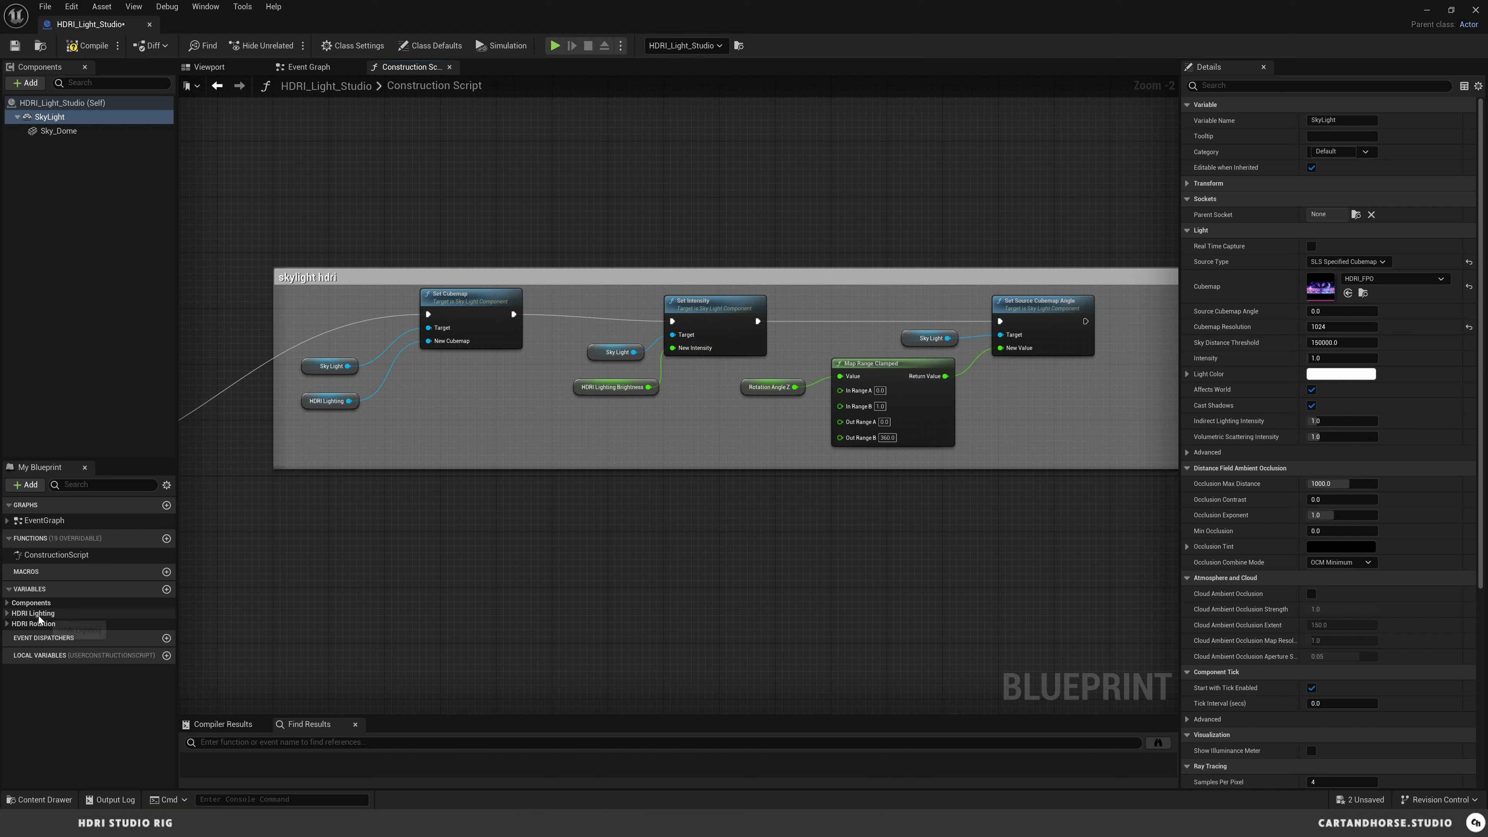
Step: Expand the HDRI Lighting variables, peek at HDRI Rotation, then minimize the Blueprint editor
{"action": "left_click", "coordinate": [59, 613]}
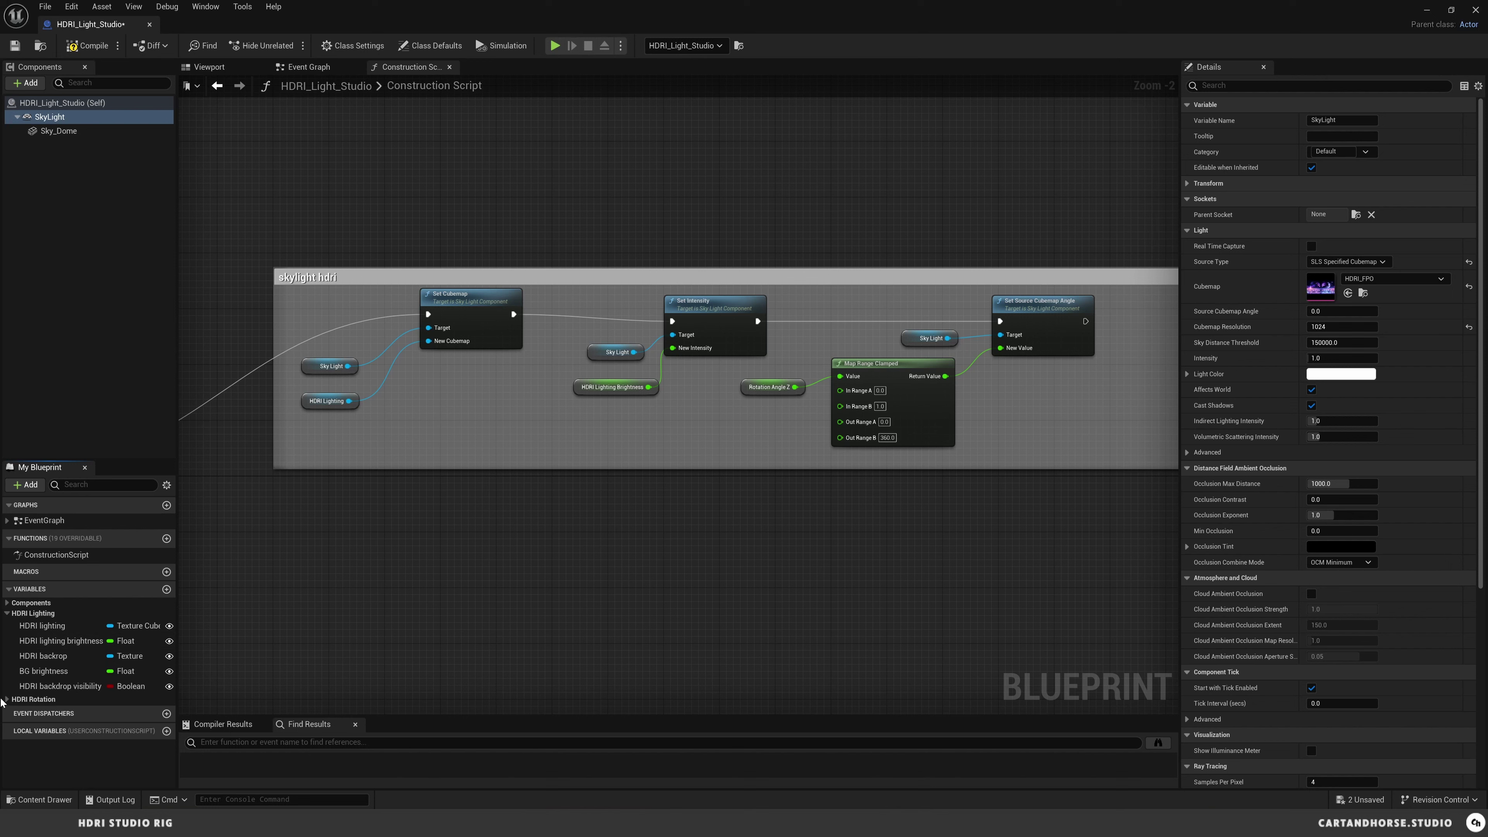
{"action": "left_click", "coordinate": [6, 700]}
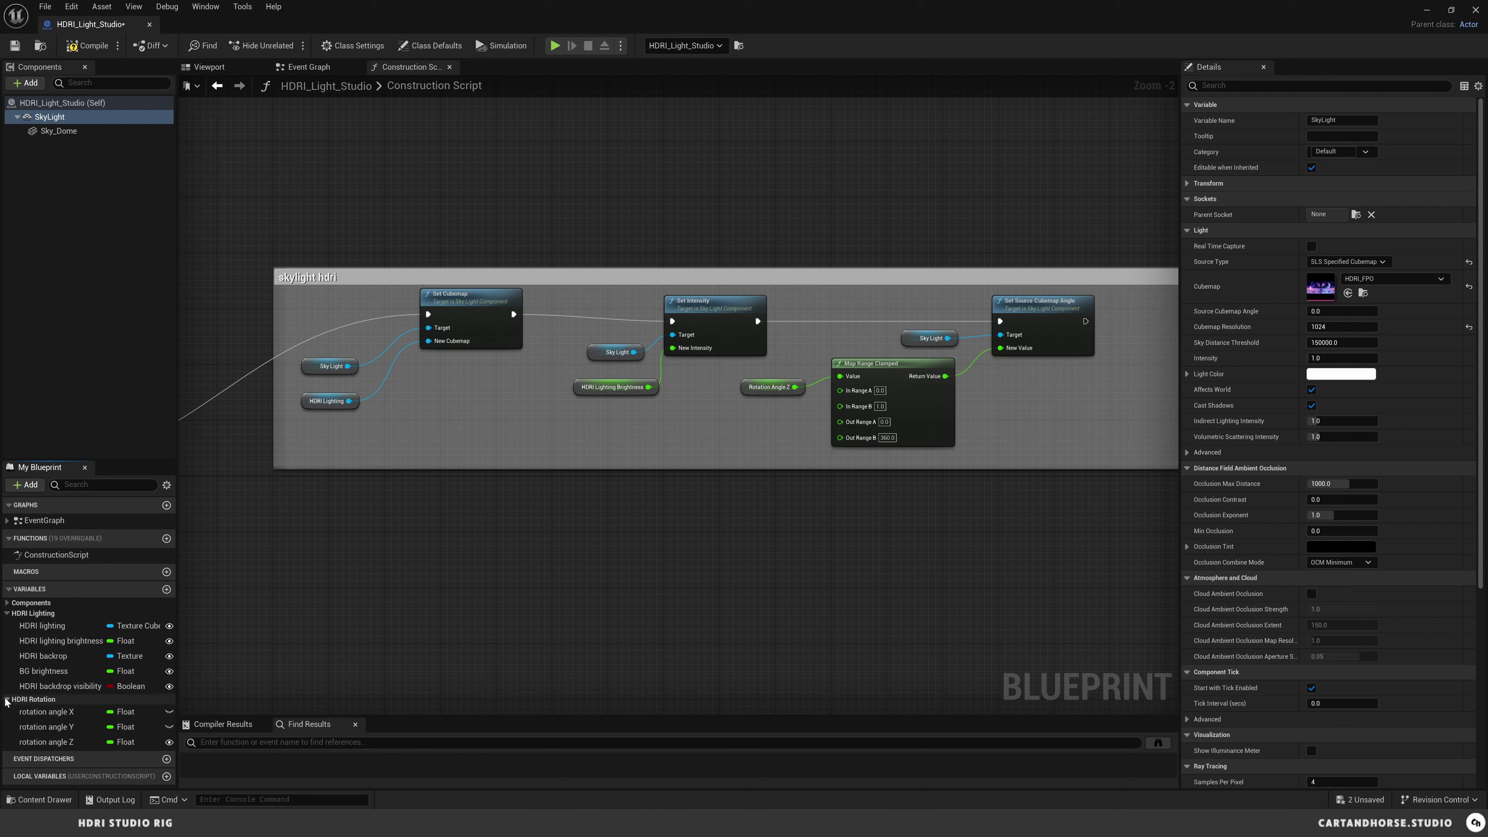
{"action": "left_click", "coordinate": [7, 700]}
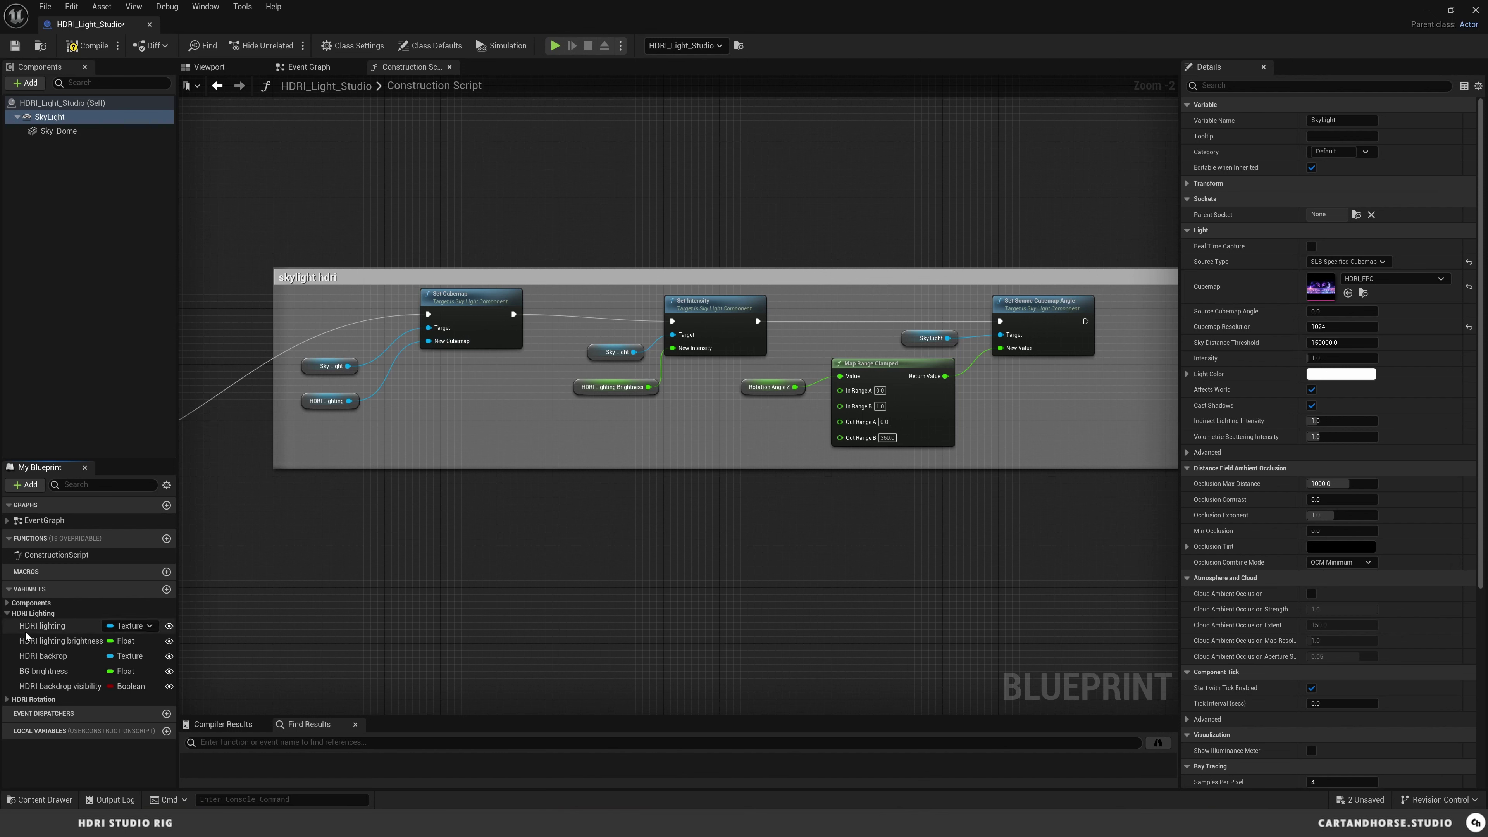
{"action": "left_click", "coordinate": [1426, 11]}
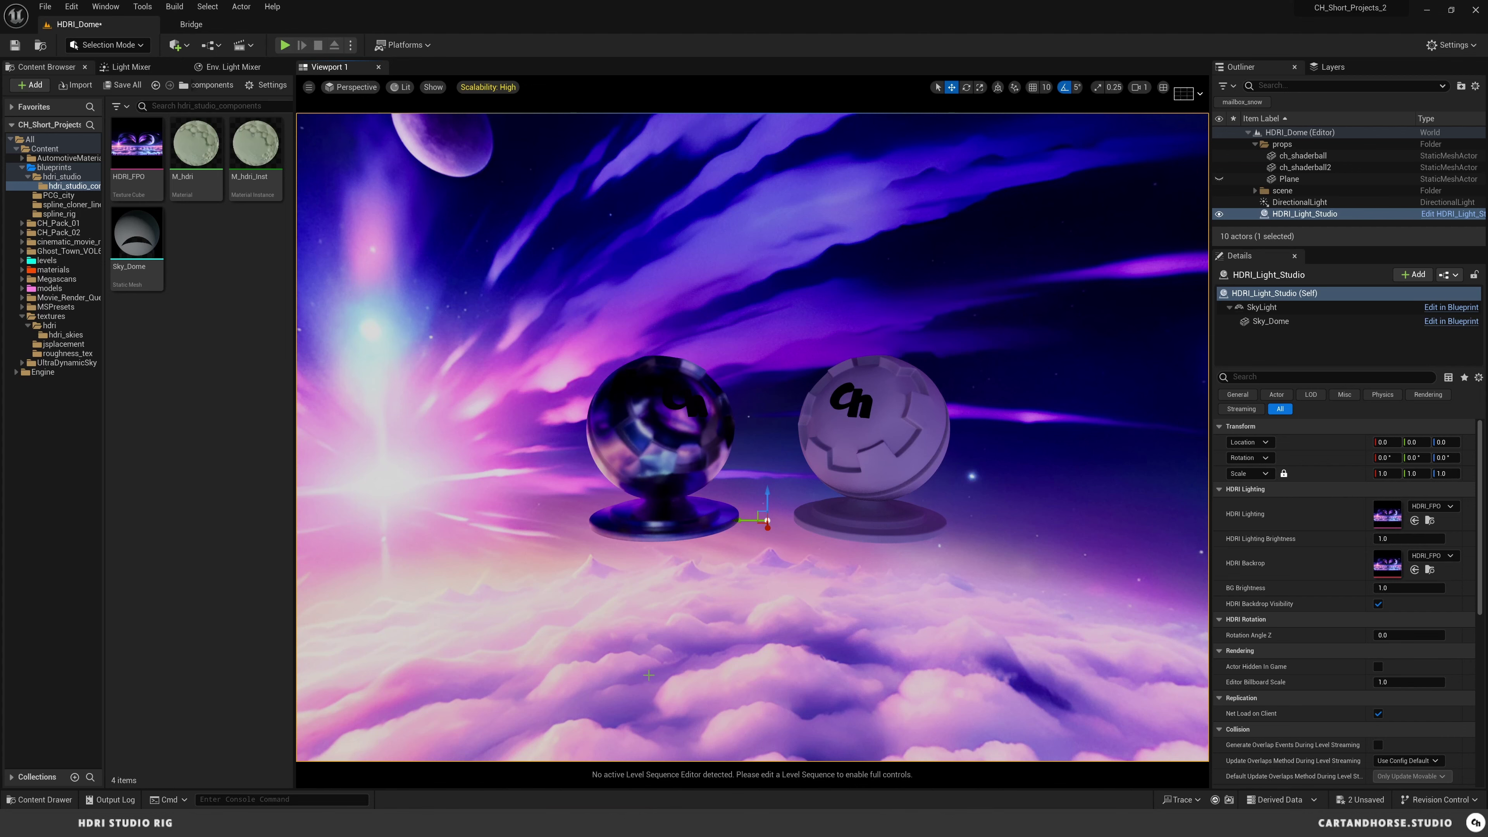
Step: Open the HDRI_Light_Studio Blueprint and size its window beside the Outliner and Details
{"action": "key", "text": "ctrl+e"}
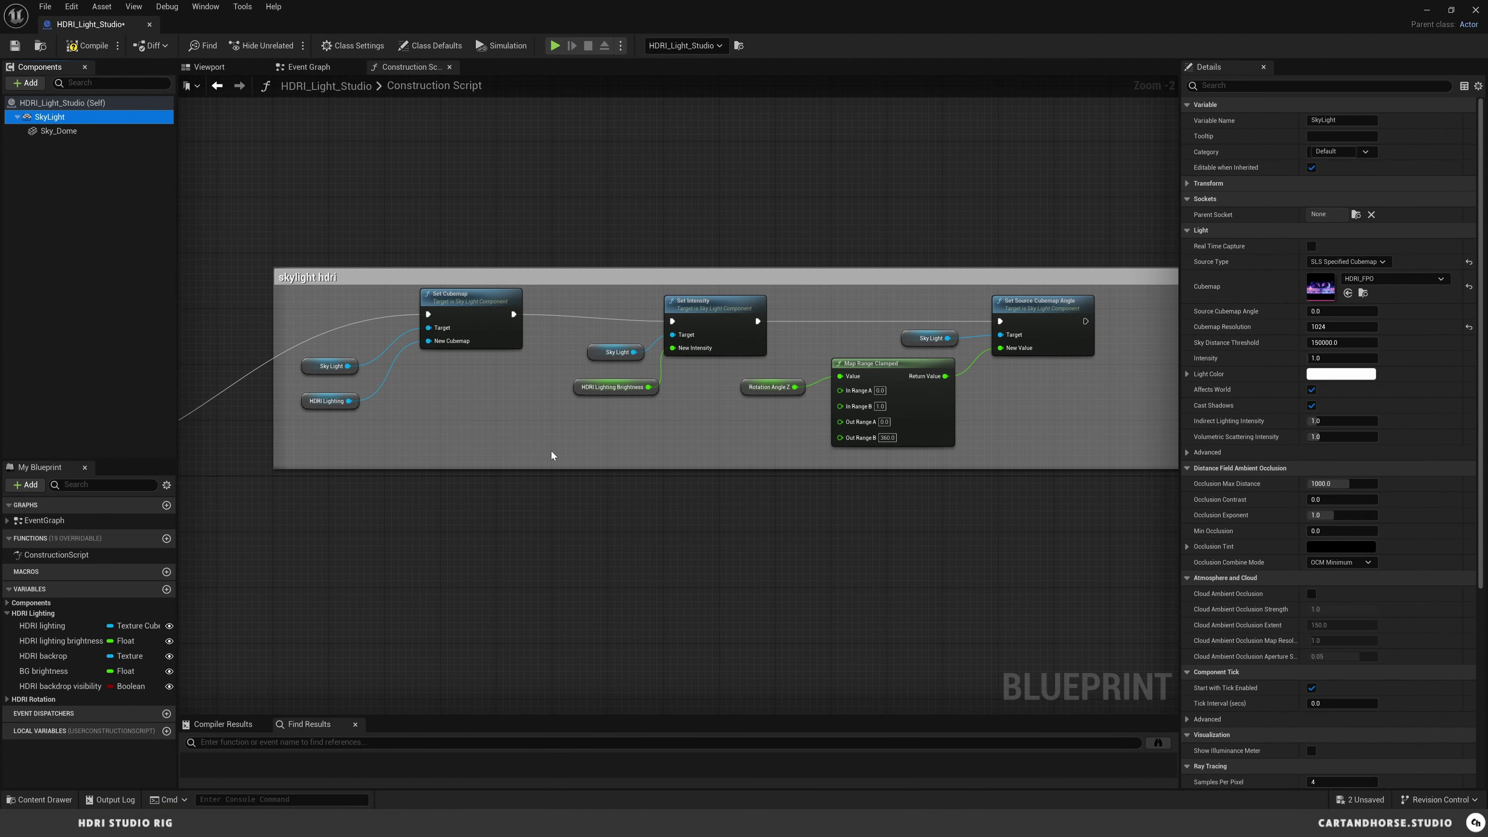
{"action": "right_click_drag", "start_coordinate": [577, 387], "coordinate": [471, 399]}
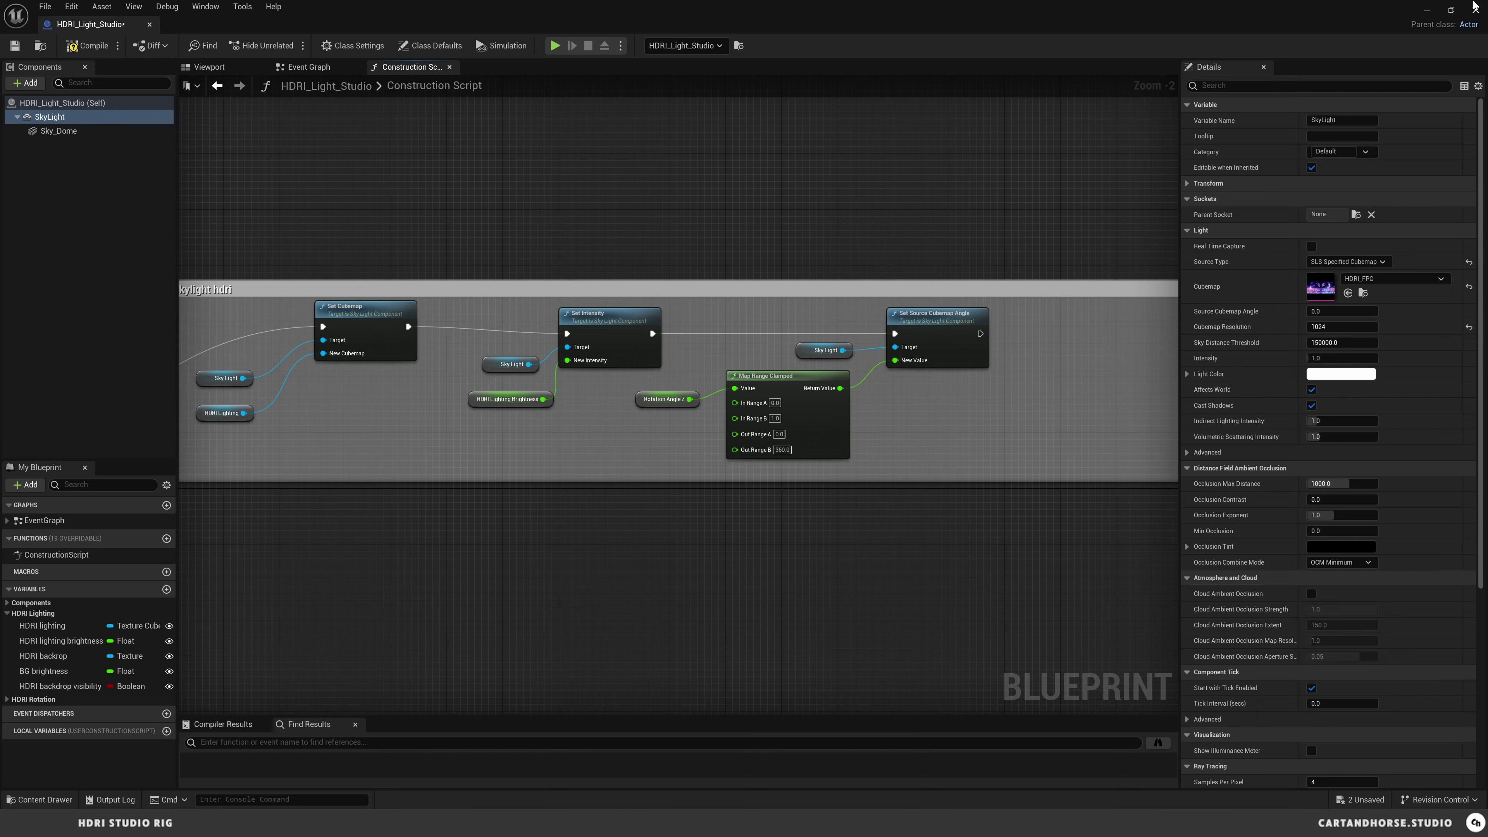
{"action": "left_click", "coordinate": [1451, 10]}
{"action": "left_click_drag", "start_coordinate": [884, 10], "coordinate": [574, 9]}
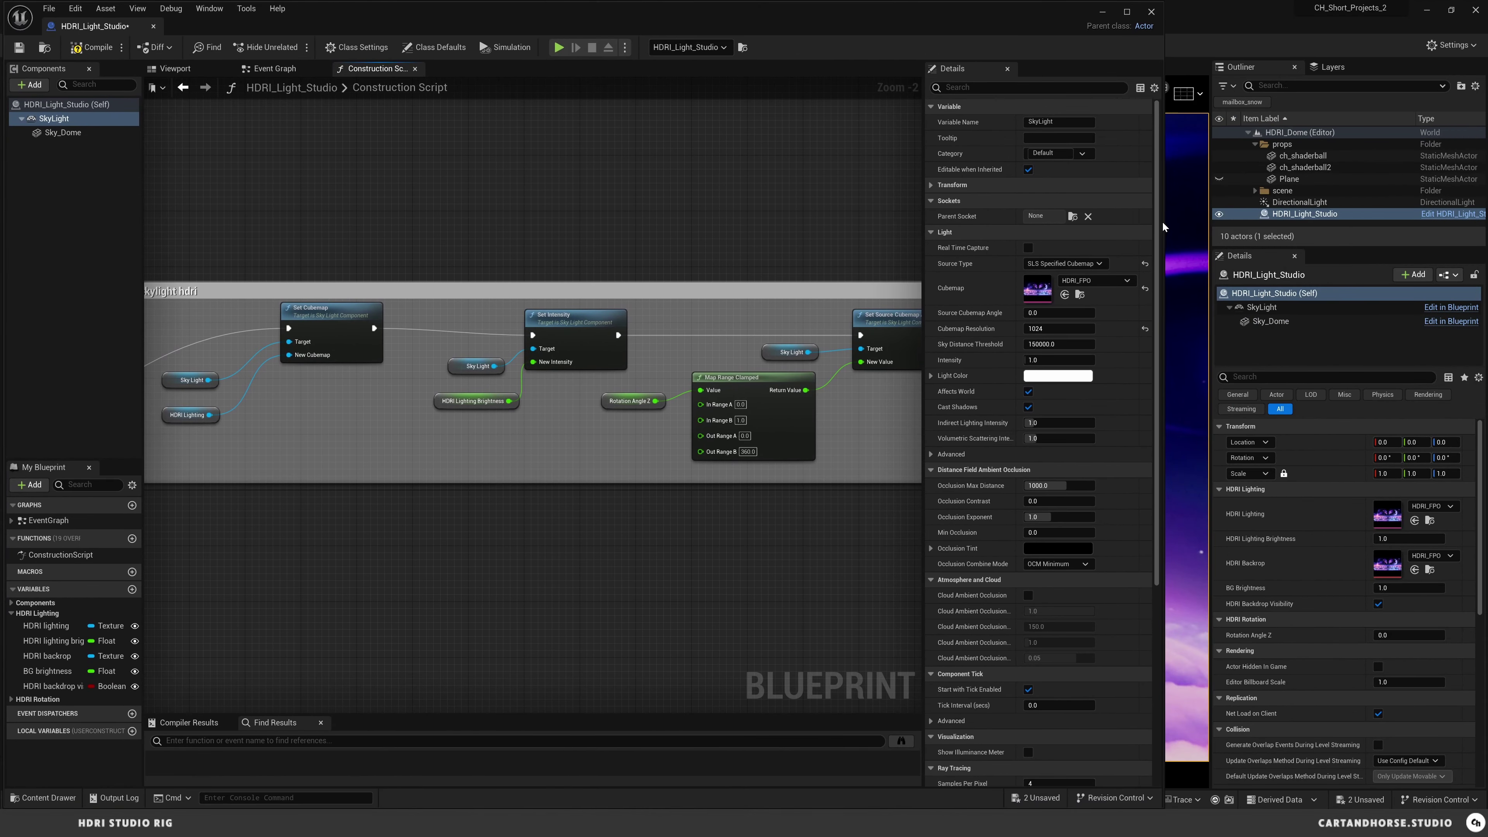
{"action": "left_click_drag", "start_coordinate": [1161, 221], "coordinate": [1208, 221]}
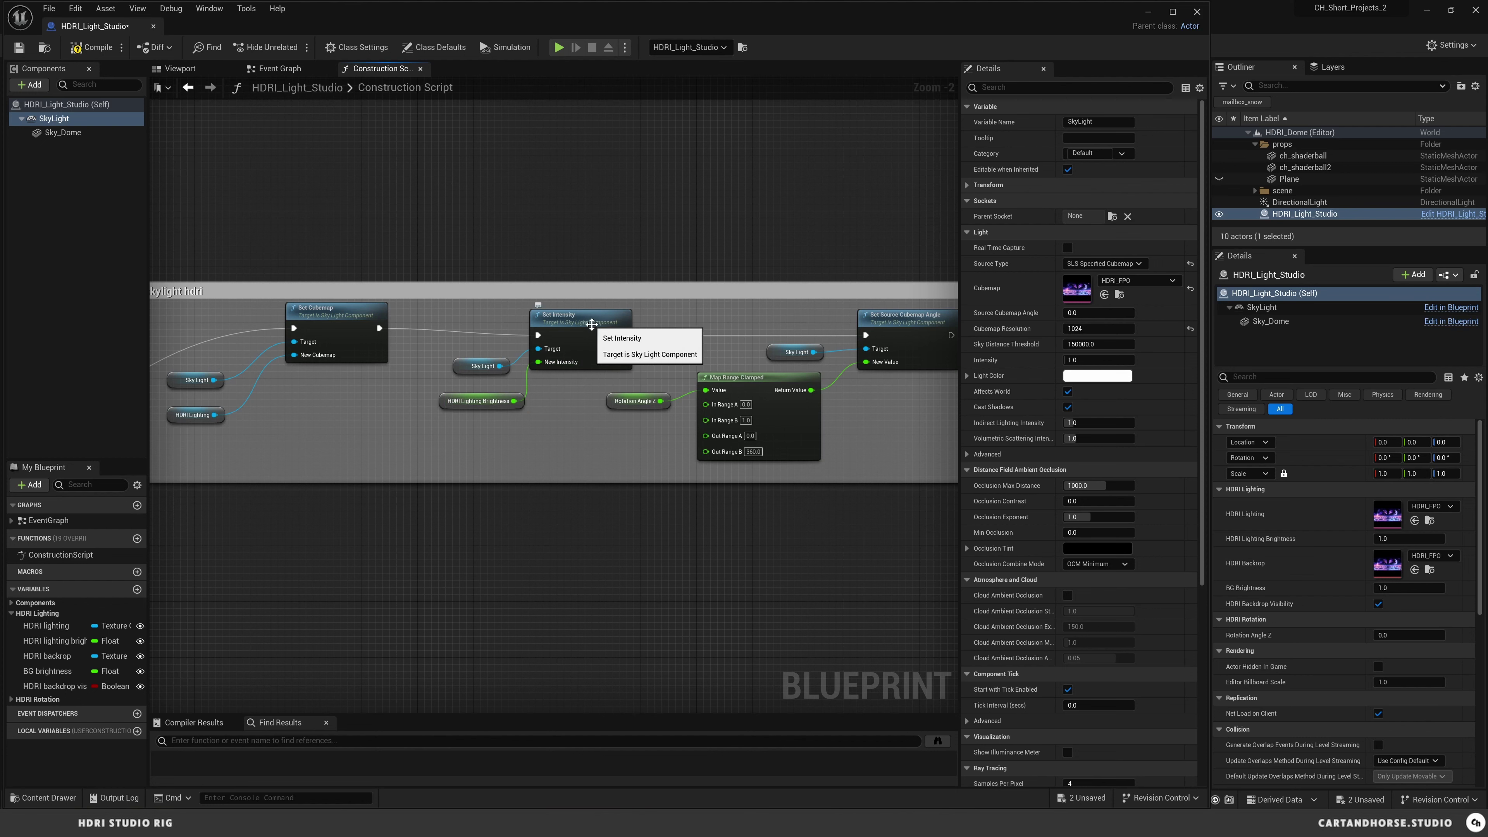
Step: Expand the HDRI Rotation variables and preview the Sky_Dome sphere in the Viewport
{"action": "right_click_drag", "start_coordinate": [589, 325], "coordinate": [422, 310]}
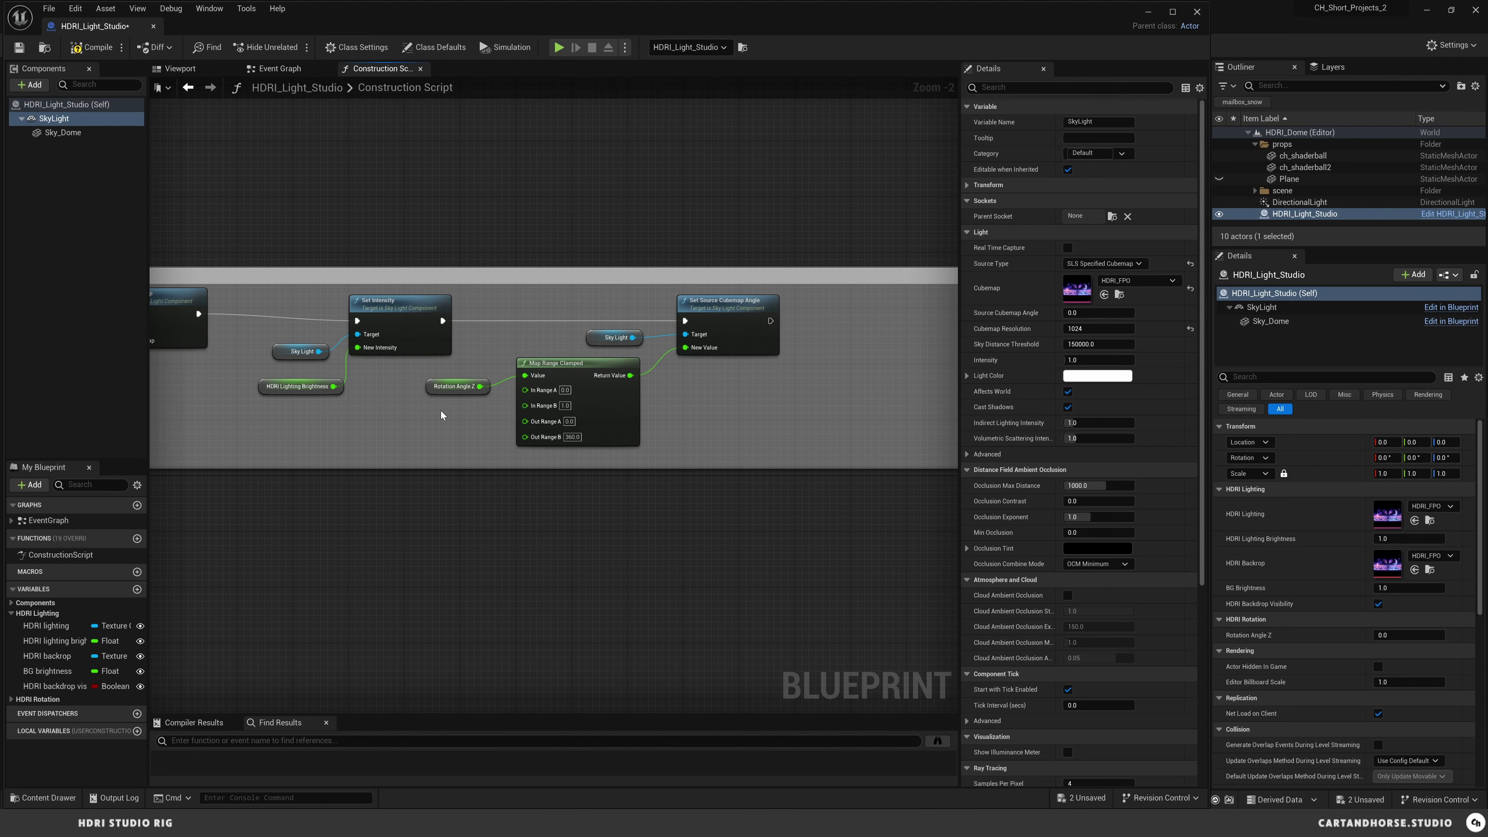
{"action": "left_click", "coordinate": [12, 700]}
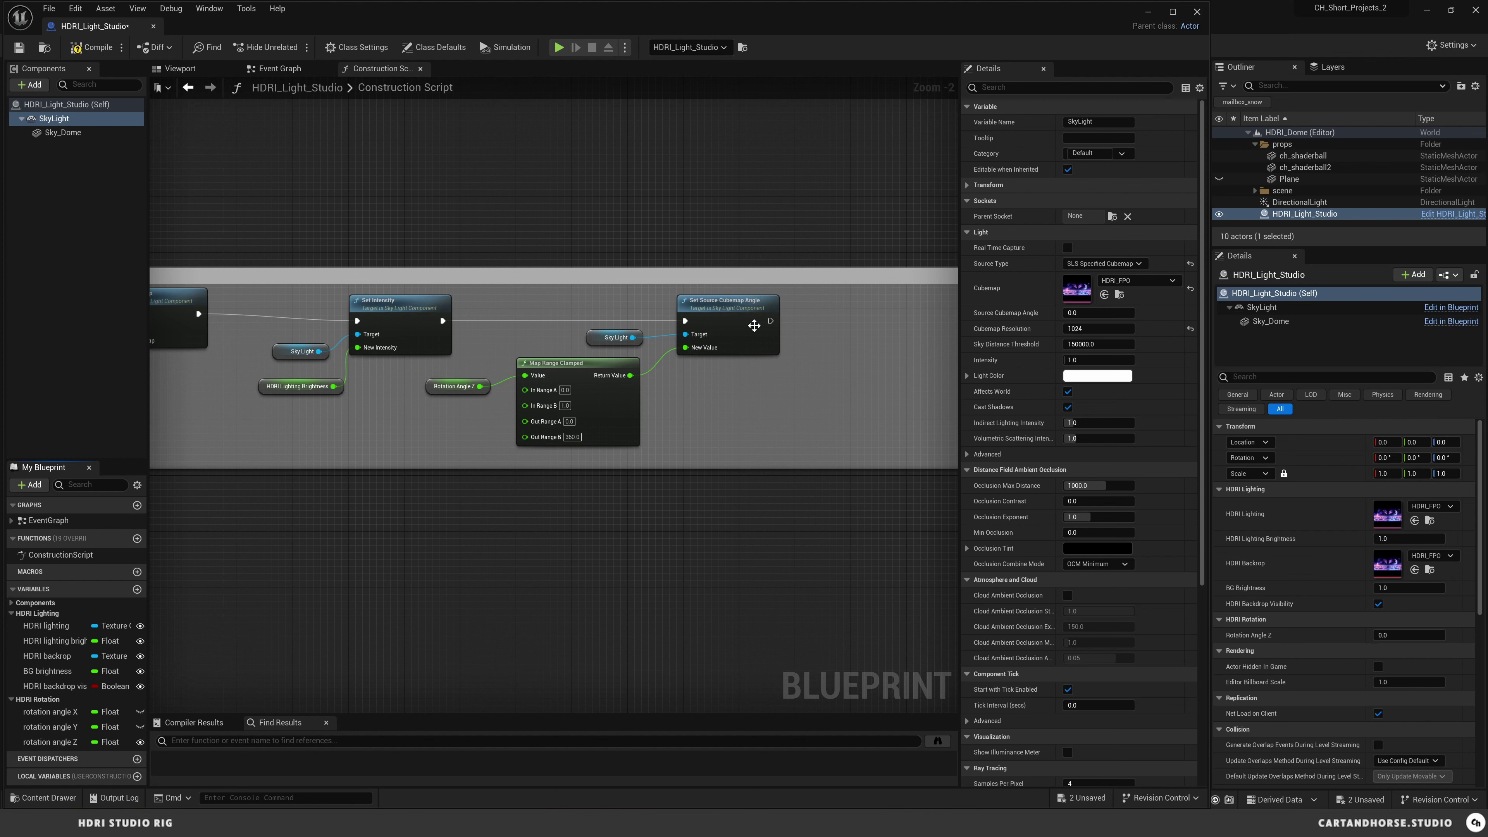
{"action": "left_click", "coordinate": [180, 67]}
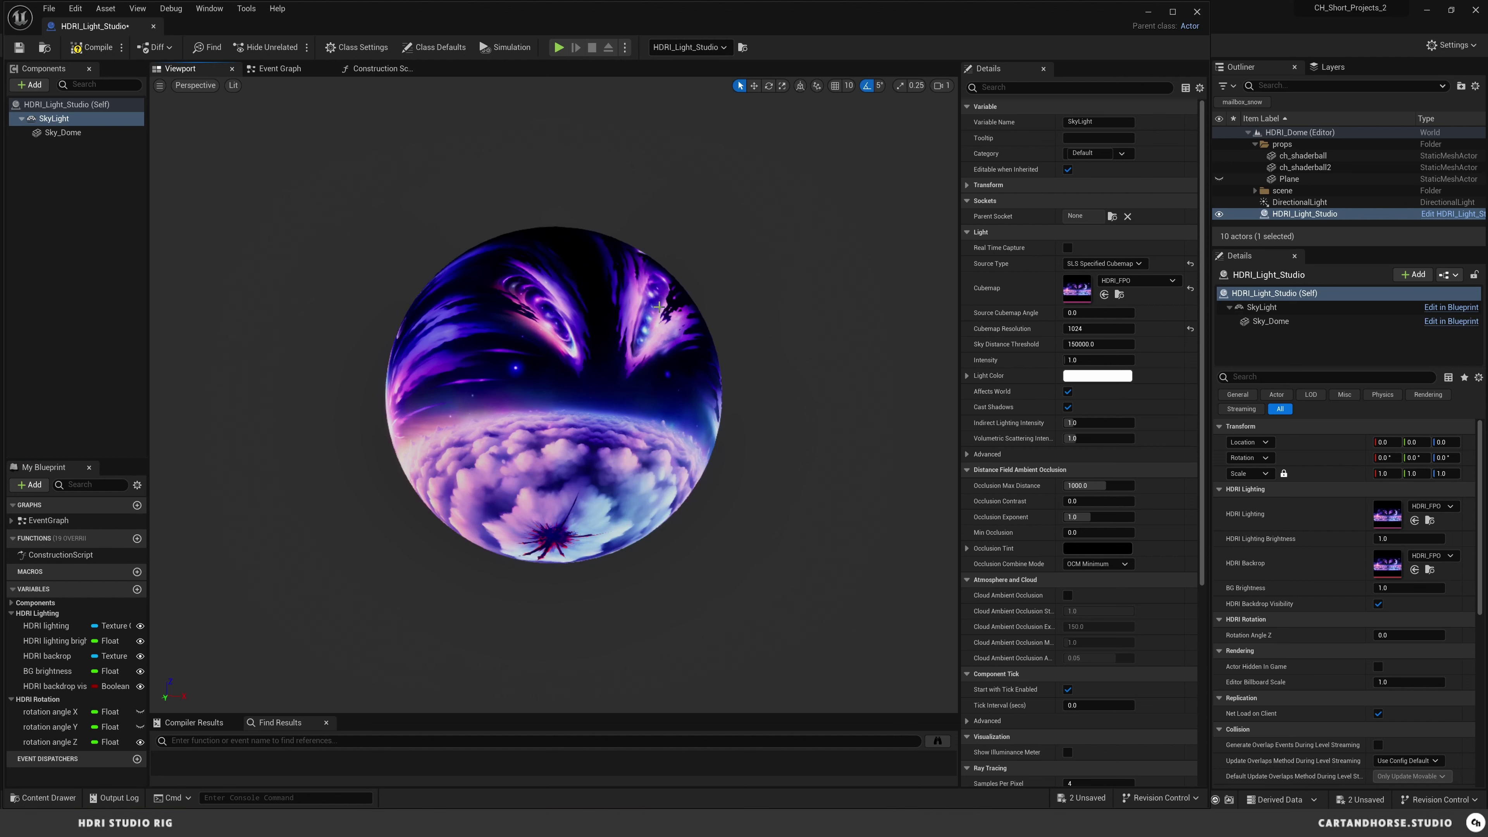
Step: Return to the Construction Script and frame the Set Cubemap skylight nodes
{"action": "left_click", "coordinate": [381, 68]}
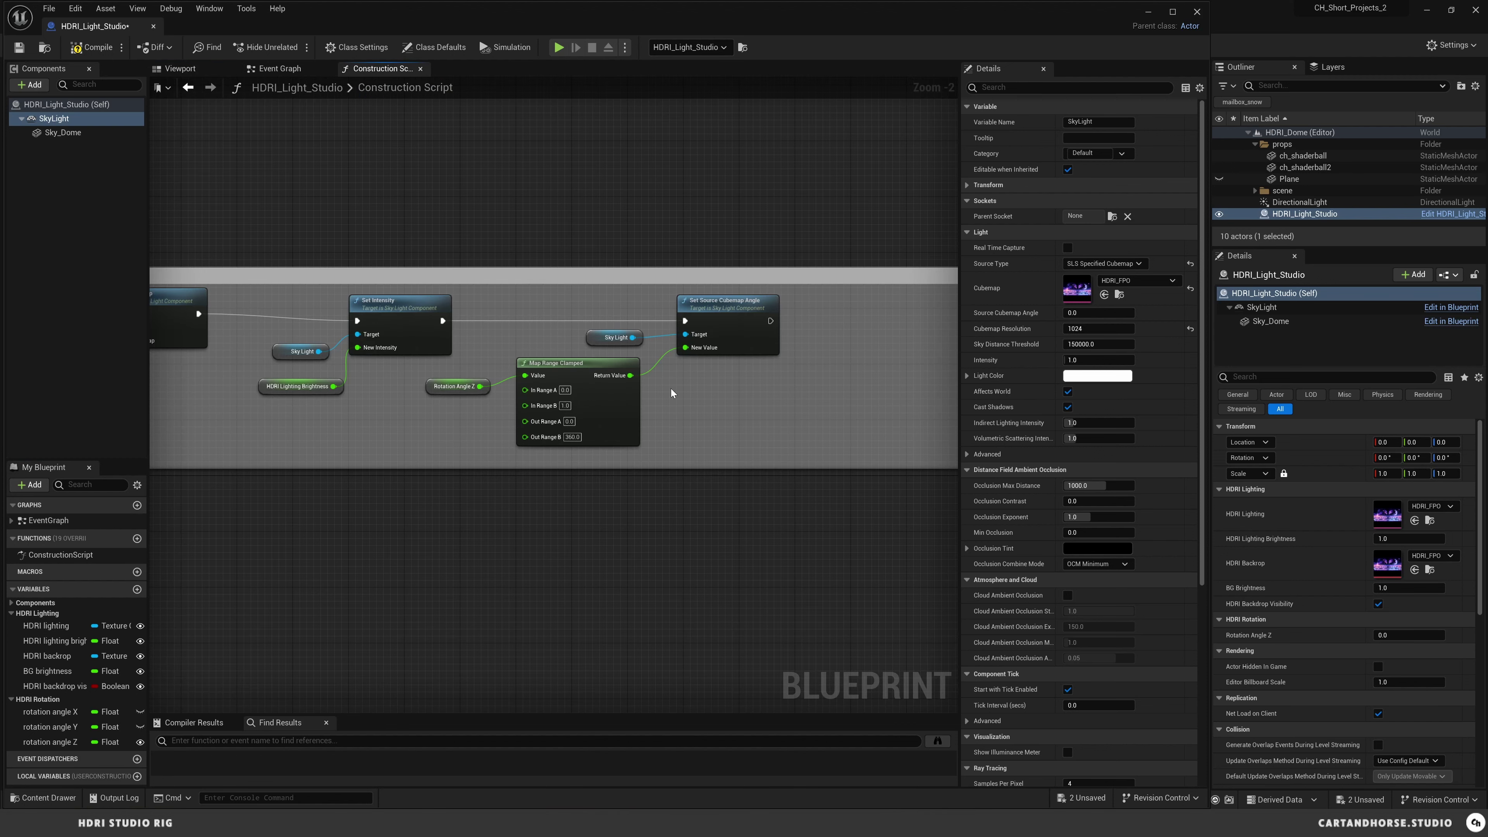
{"action": "right_click_drag", "start_coordinate": [581, 468], "coordinate": [634, 463]}
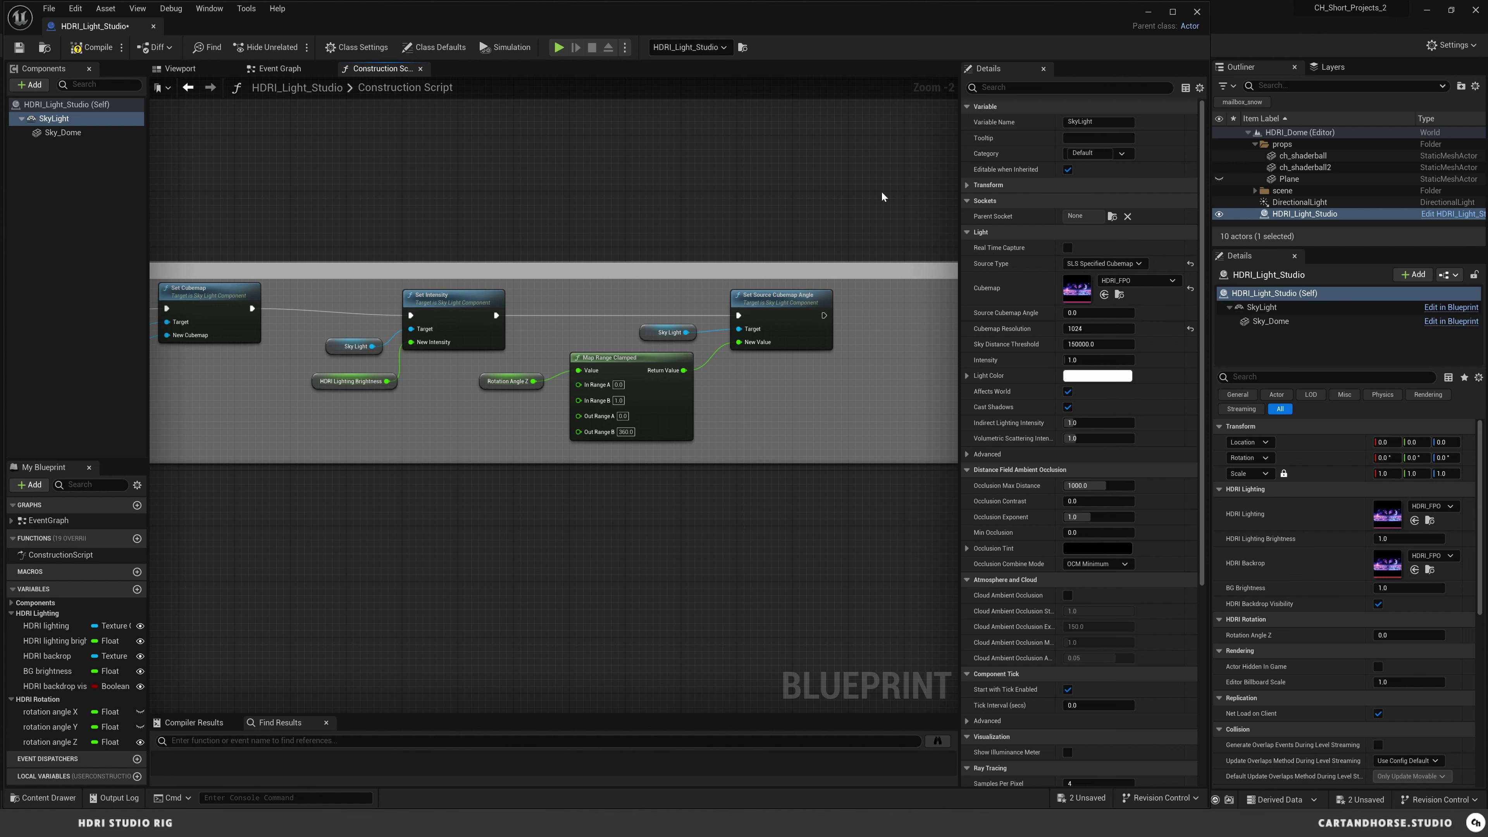
{"action": "right_click_drag", "start_coordinate": [788, 404], "coordinate": [726, 407]}
Step: Drag Rotation Angle Z in the level Details to spin the backdrop, then reset it to 0.0
{"action": "left_click", "coordinate": [1148, 11]}
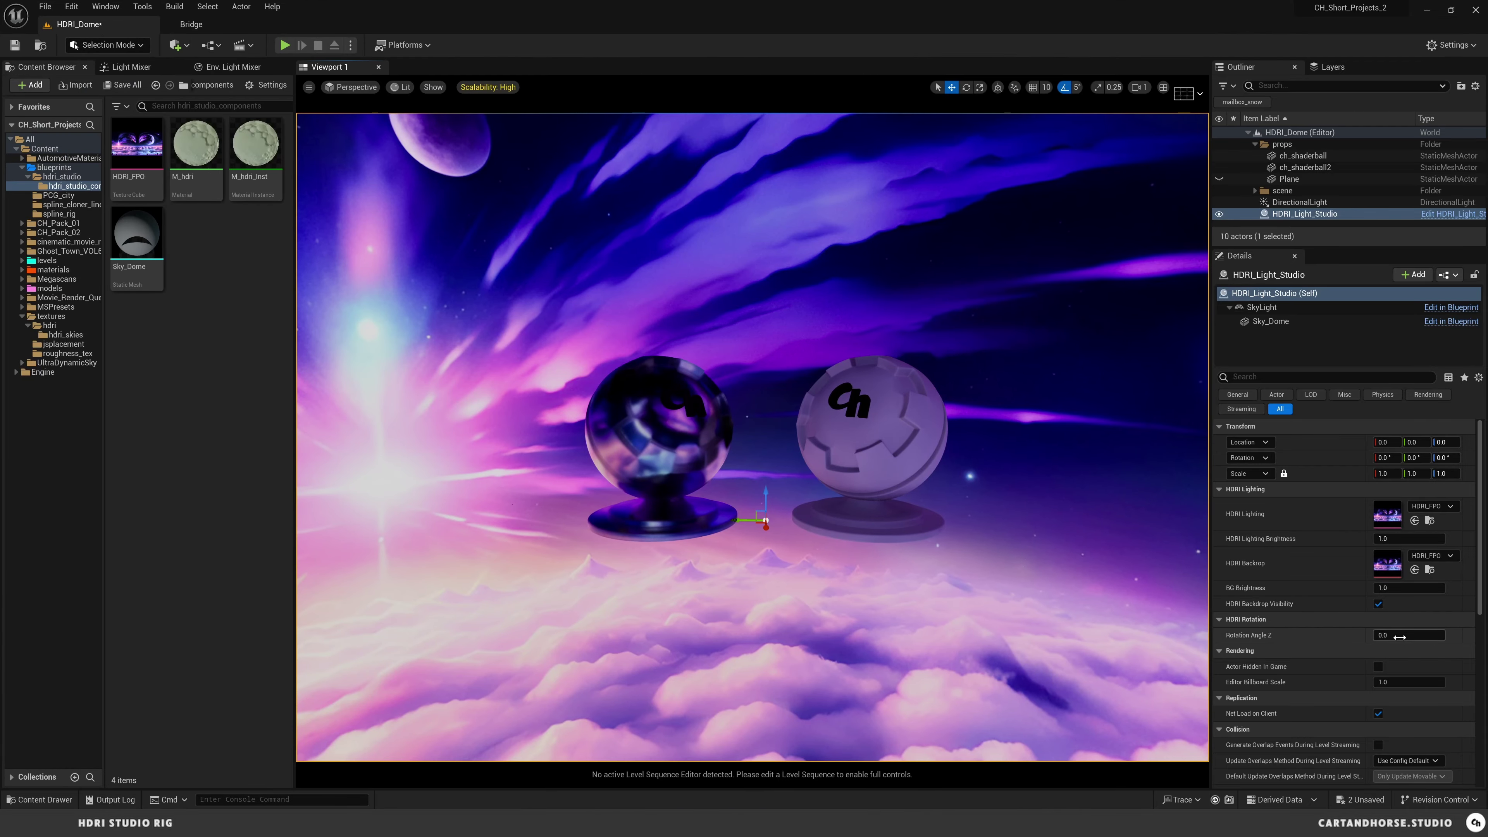
{"action": "mouse_move", "coordinate": [1392, 635]}
{"action": "left_mouse_down"}
{"action": "mouse_move", "coordinate": [1429, 634]}
{"action": "mouse_move", "coordinate": [1396, 635]}
{"action": "left_mouse_up"}
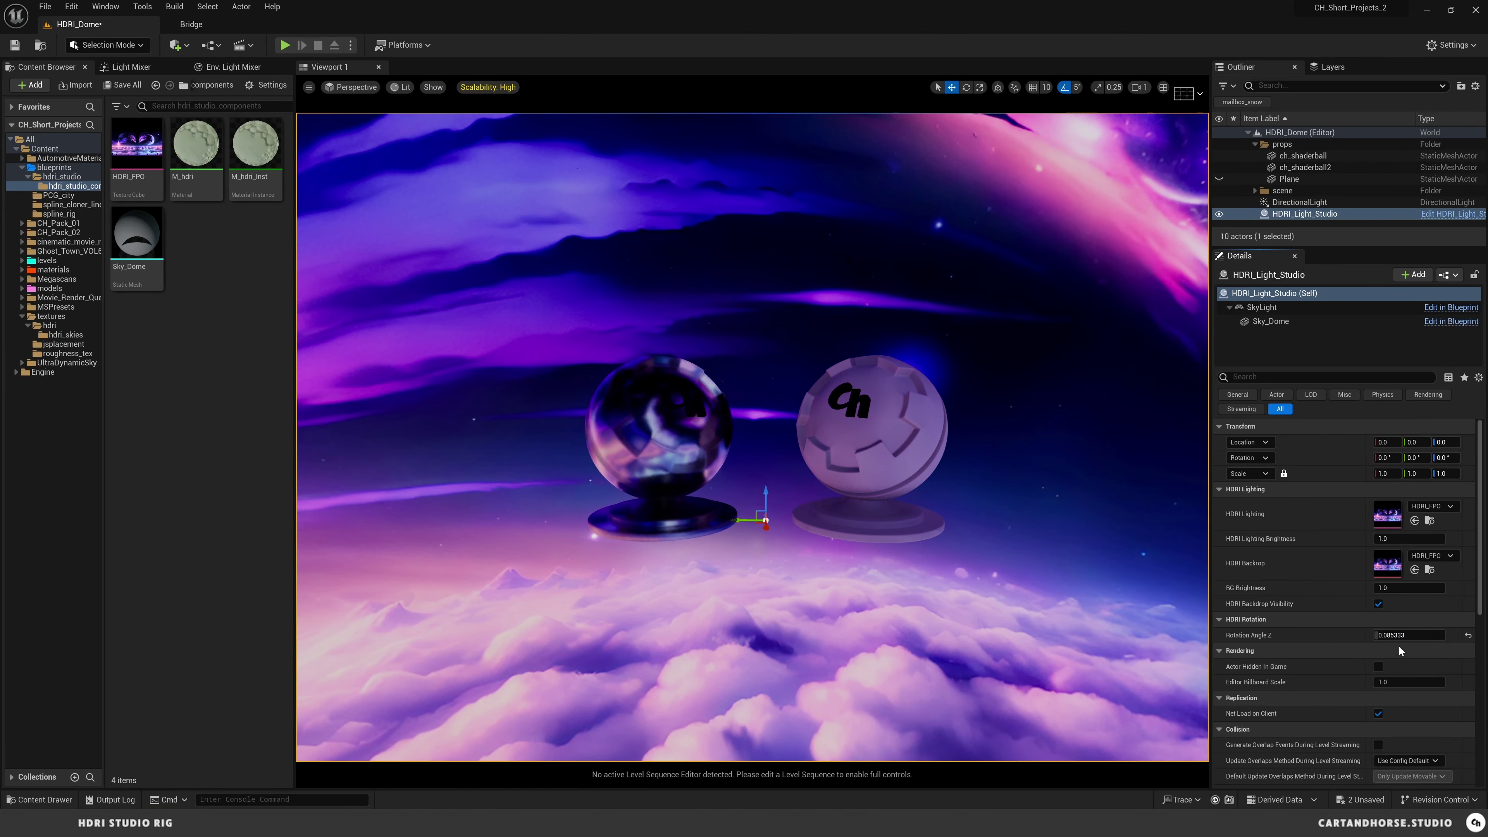
{"action": "left_click", "coordinate": [1468, 635]}
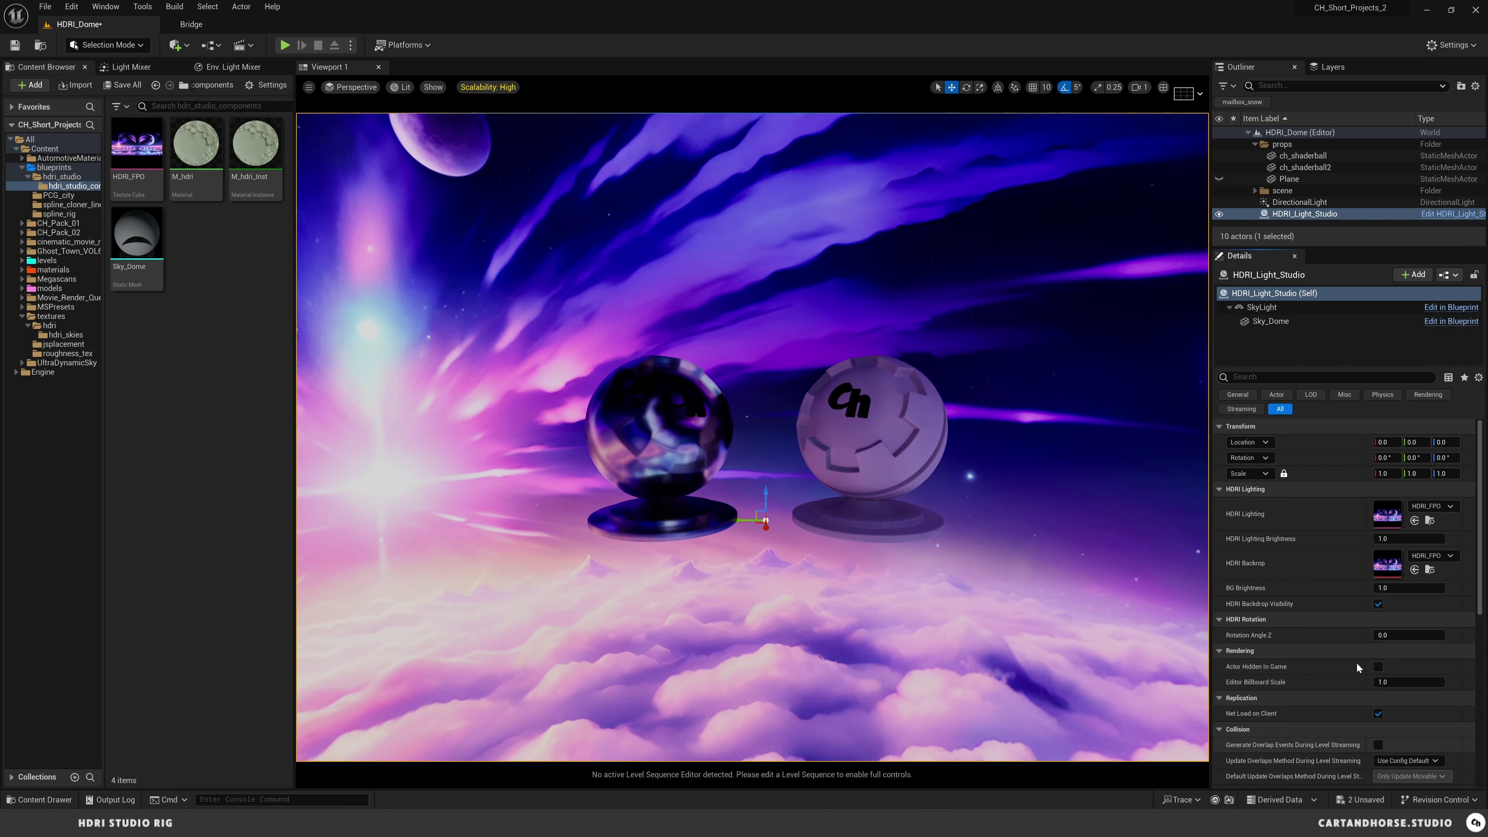
Step: Reopen the Blueprint full-screen and pan to the material overrides group
{"action": "double_click", "coordinate": [1301, 214]}
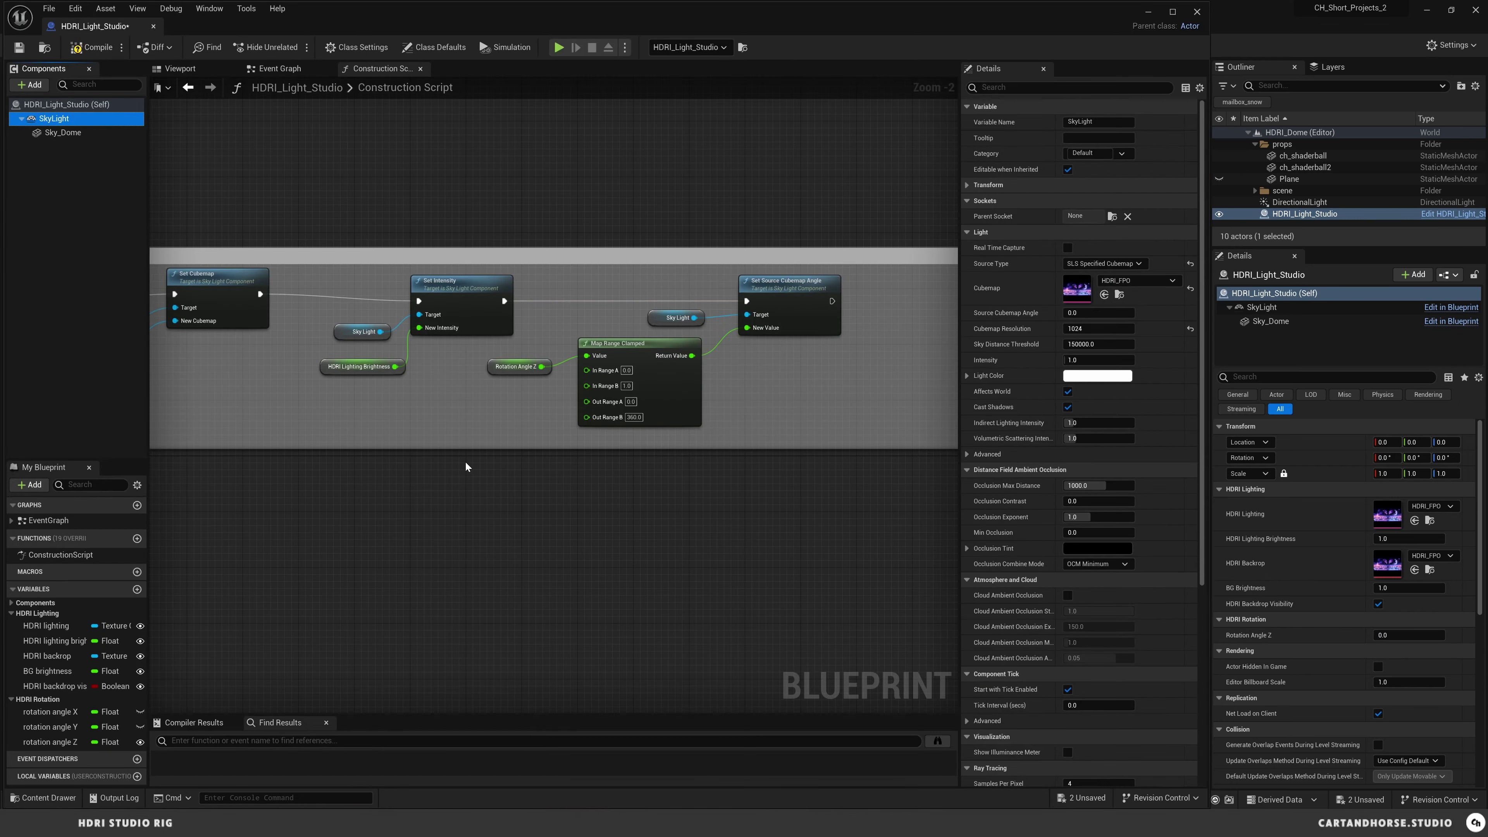
{"action": "right_click_drag", "start_coordinate": [608, 454], "coordinate": [608, 396]}
{"action": "right_click_drag", "start_coordinate": [493, 515], "coordinate": [775, 580]}
{"action": "scroll", "coordinate": [663, 540], "scroll_direction": "down", "scroll_amount": 1}
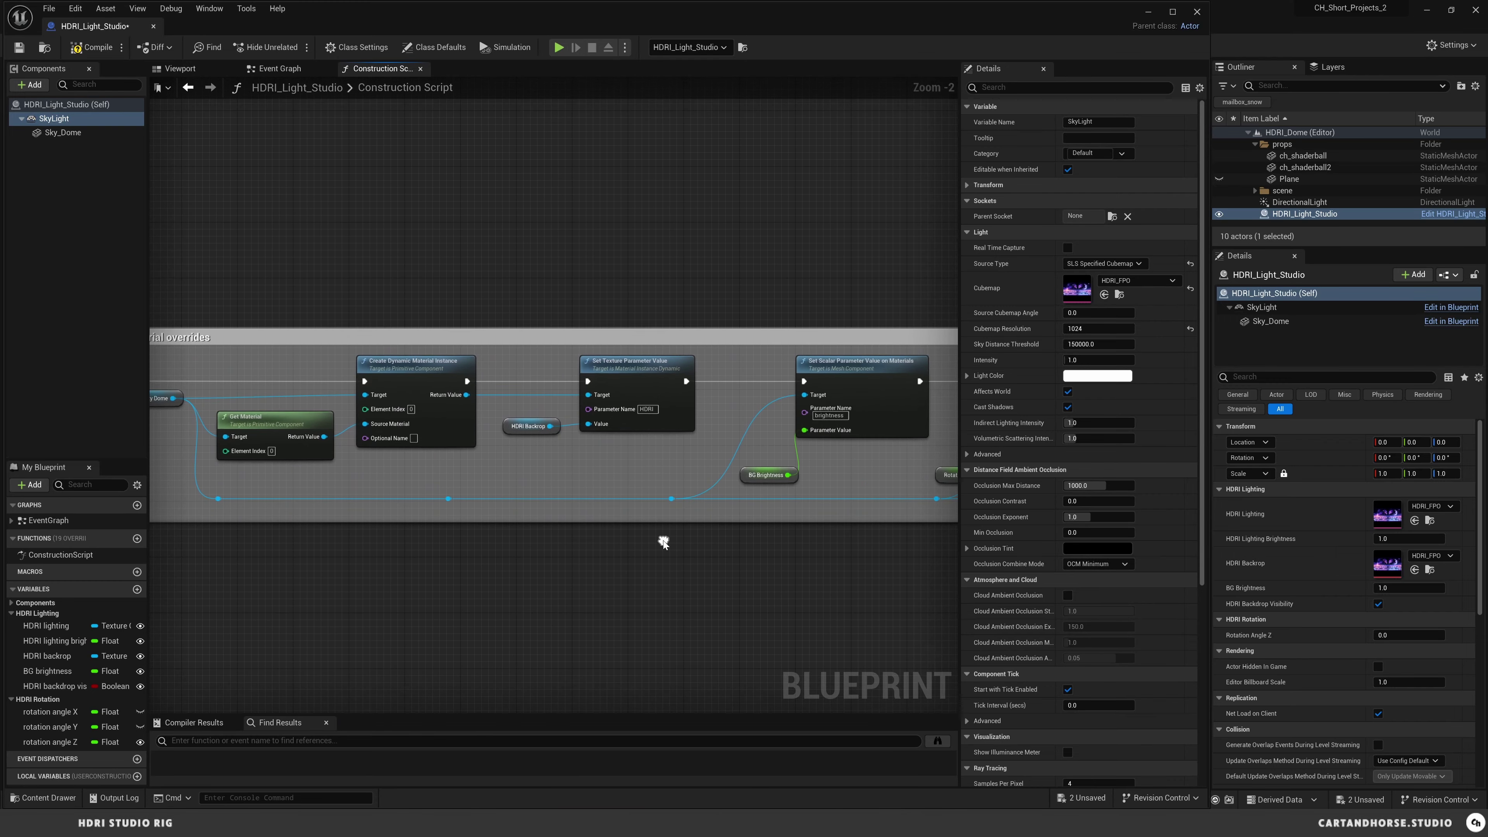
{"action": "right_click_drag", "start_coordinate": [664, 541], "coordinate": [650, 533]}
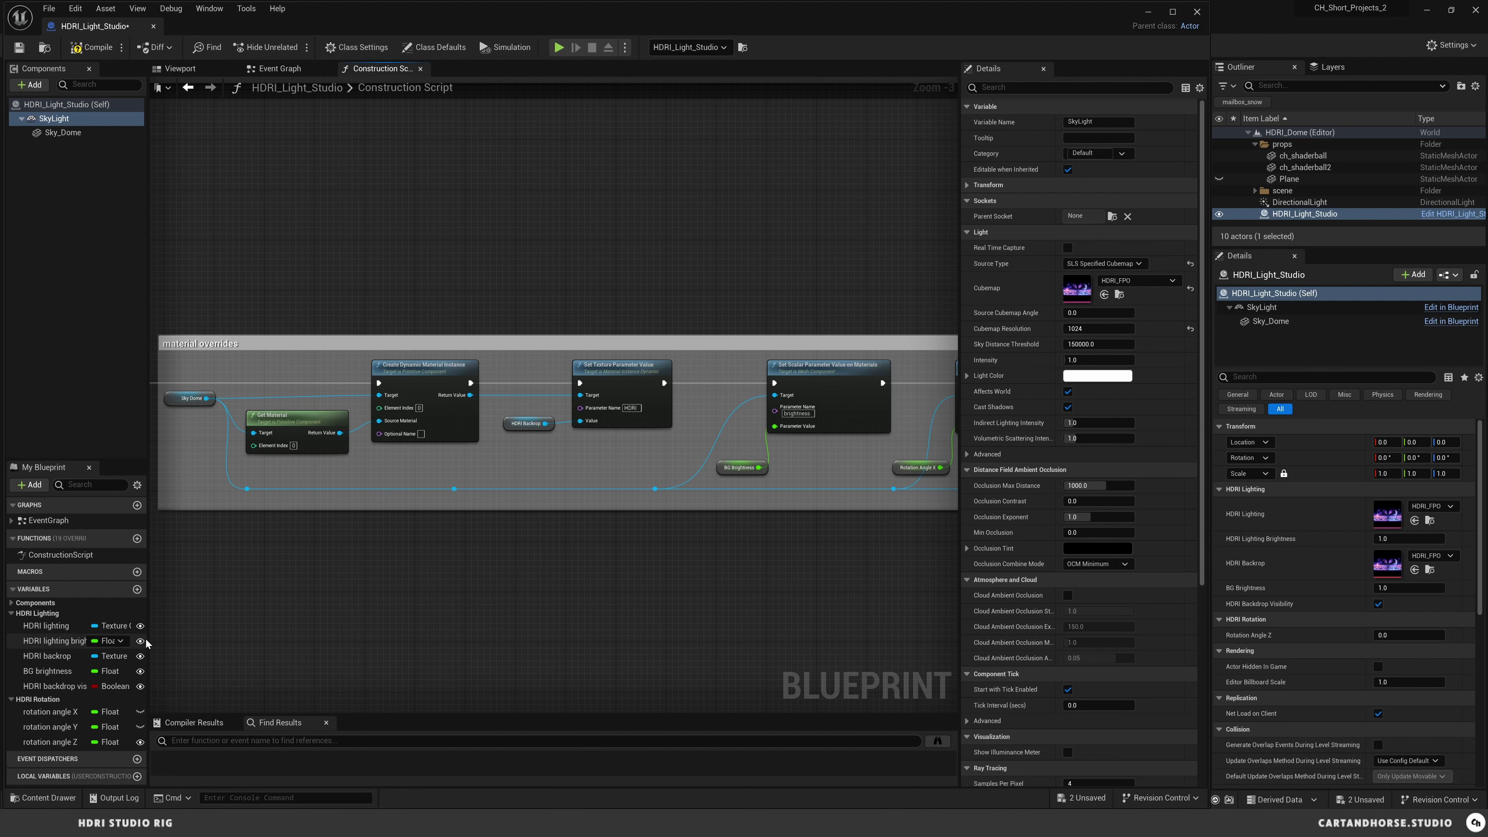
{"action": "left_click_drag", "start_coordinate": [148, 638], "coordinate": [220, 640]}
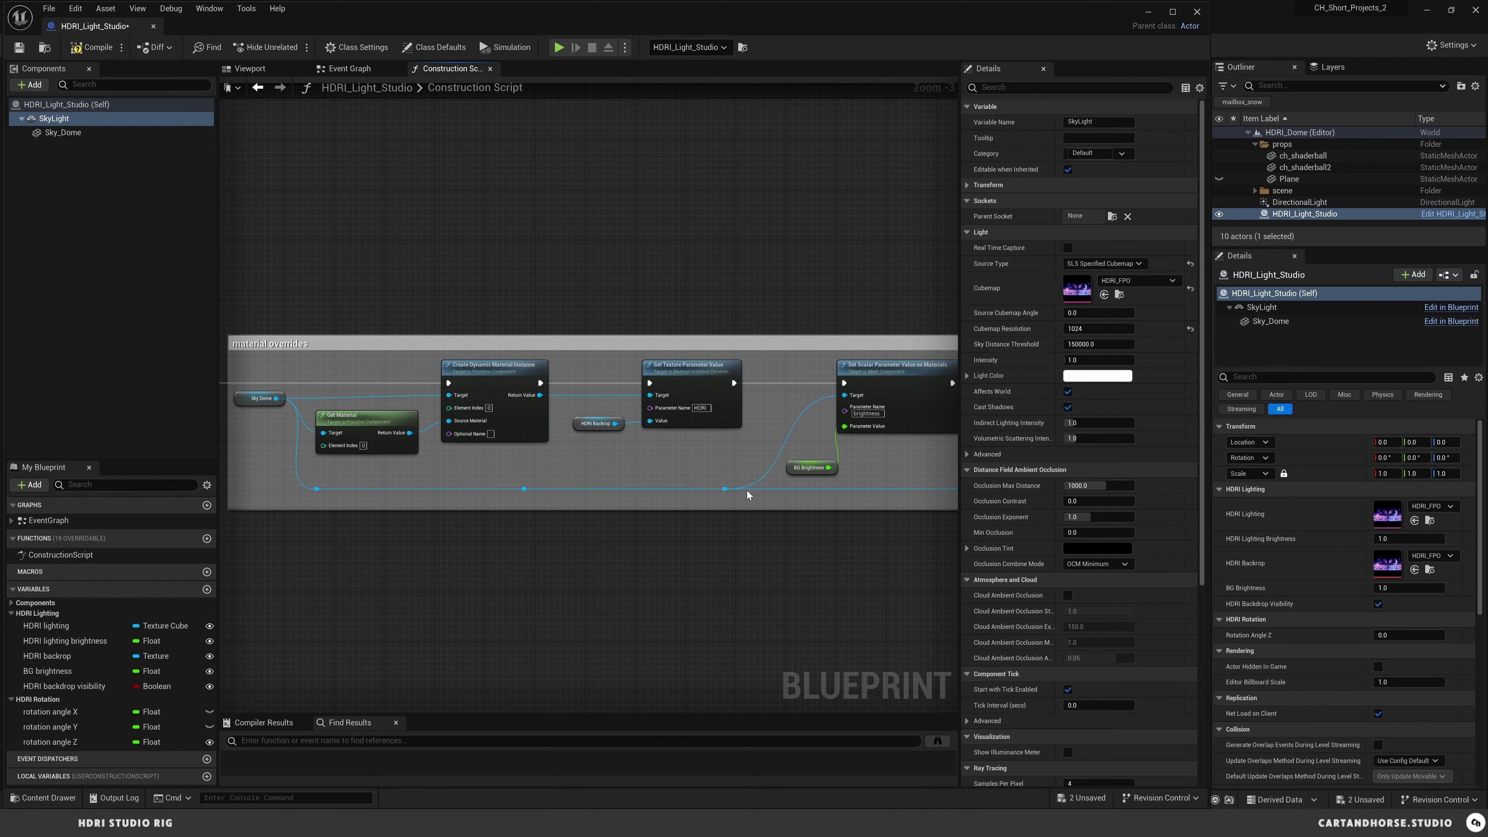
{"action": "right_click_drag", "start_coordinate": [866, 461], "coordinate": [645, 473]}
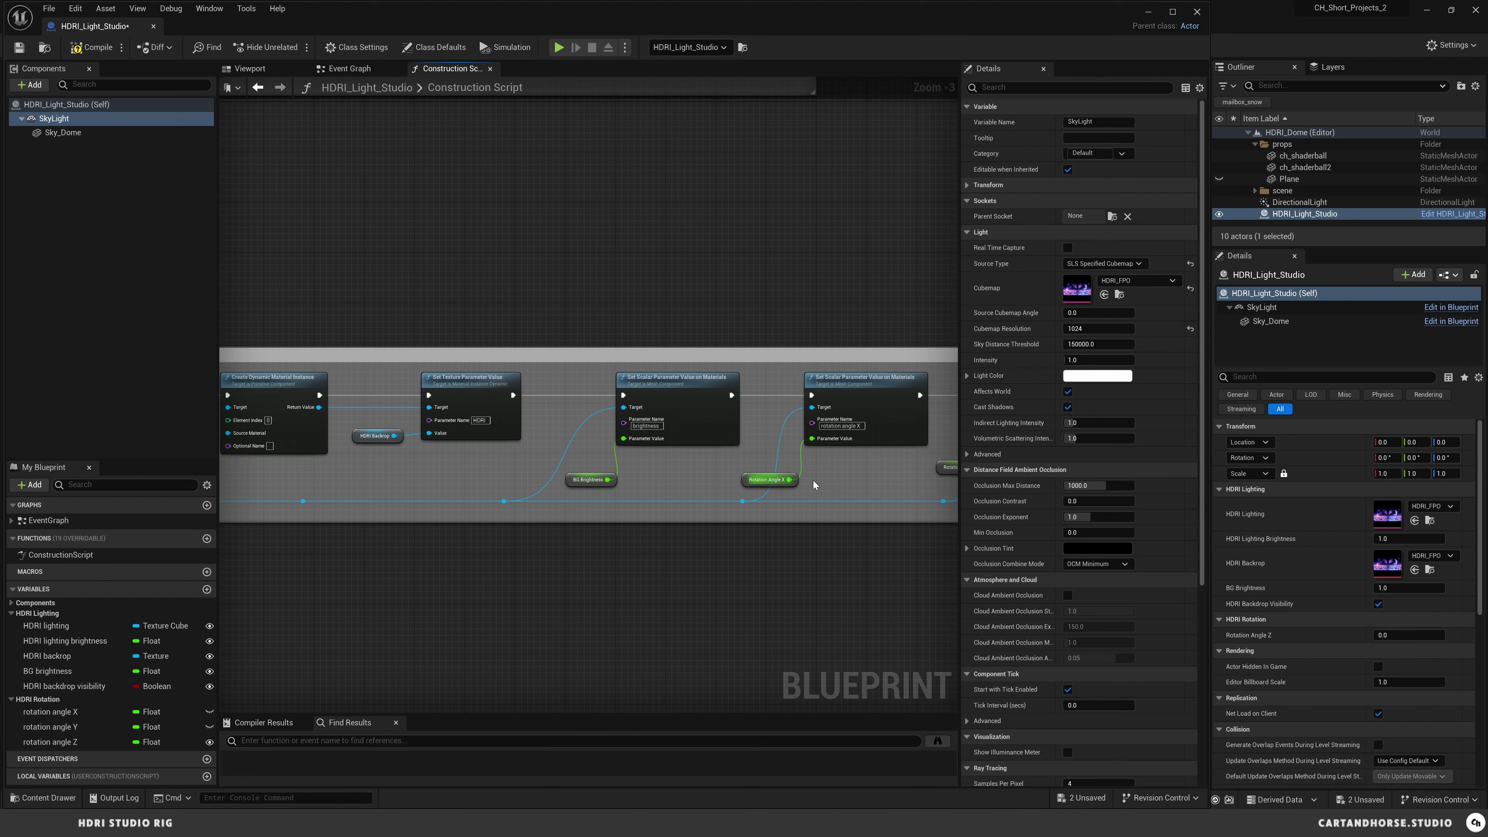
Step: Pan to the Rotation Angle Y and Z nodes, then minimize the Blueprint editor
{"action": "right_click_drag", "start_coordinate": [832, 480], "coordinate": [622, 468]}
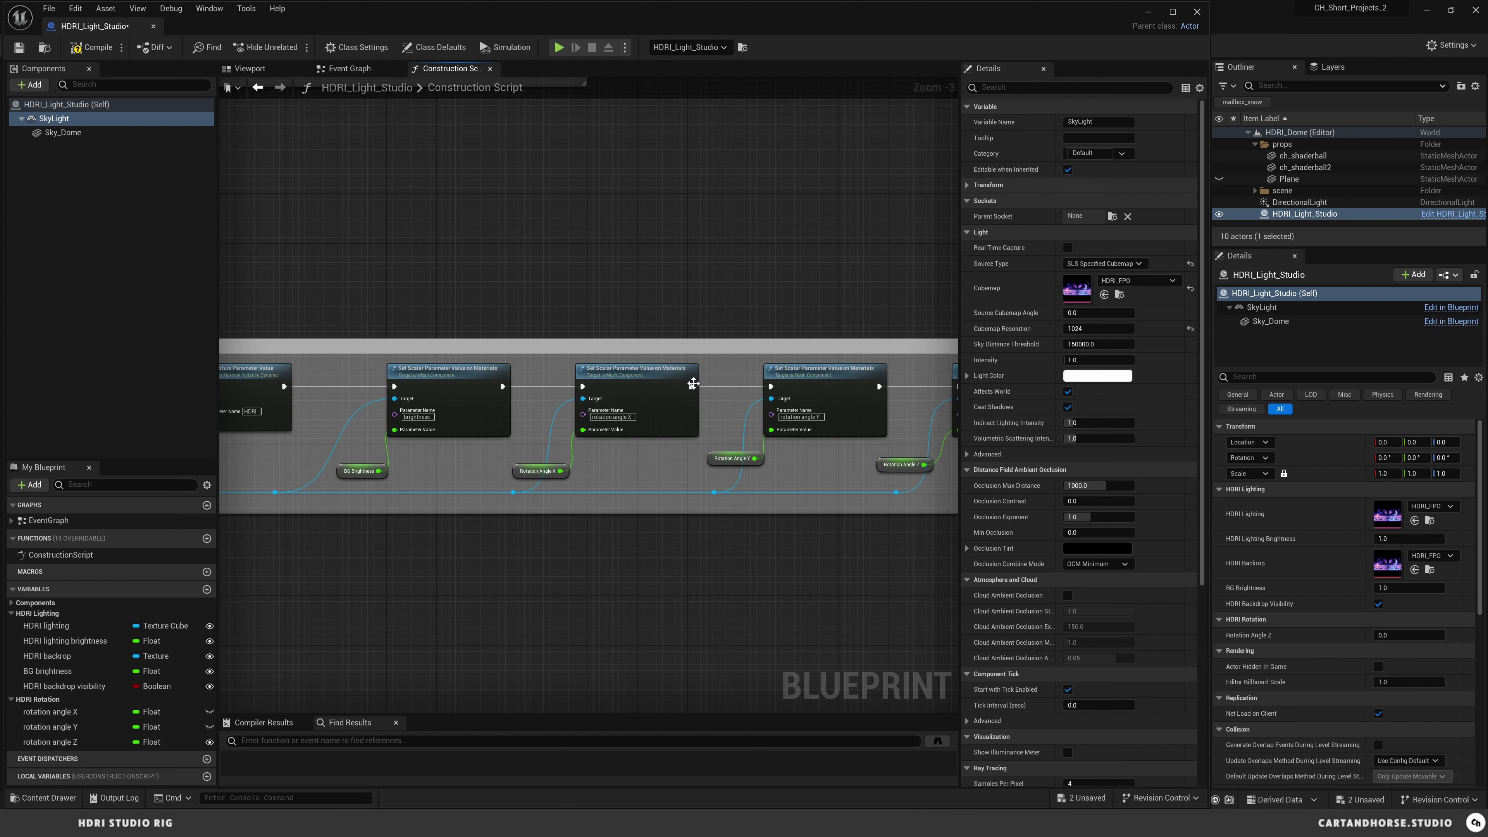
{"action": "right_click_drag", "start_coordinate": [836, 428], "coordinate": [698, 403]}
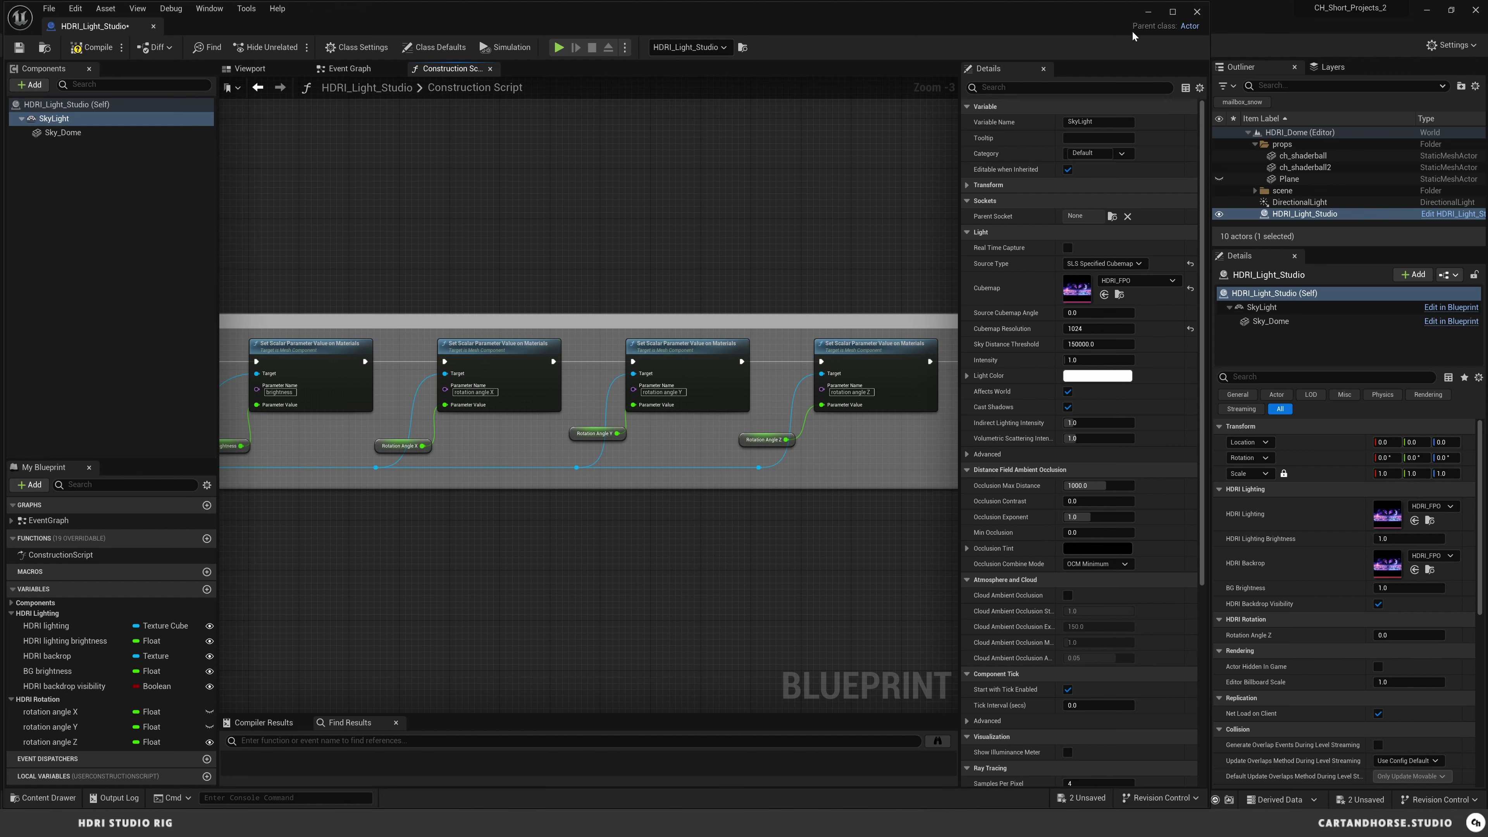
{"action": "left_click", "coordinate": [1148, 12]}
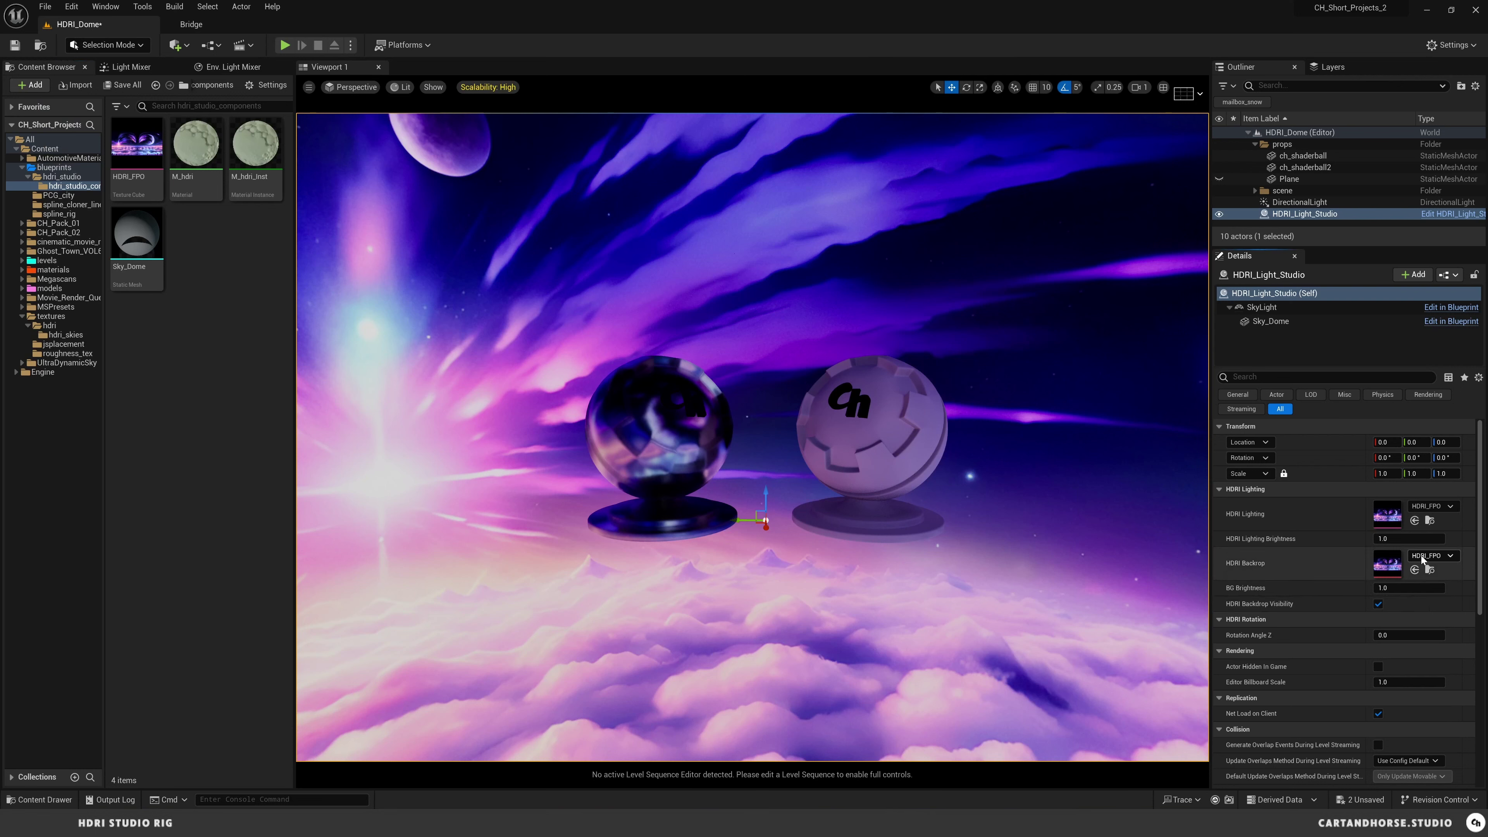
{"action": "left_click_drag", "start_coordinate": [1428, 538], "coordinate": [1428, 538]}
{"action": "left_click", "coordinate": [1428, 538]}
{"action": "type", "text": "10"}
{"action": "key", "text": "Return"}
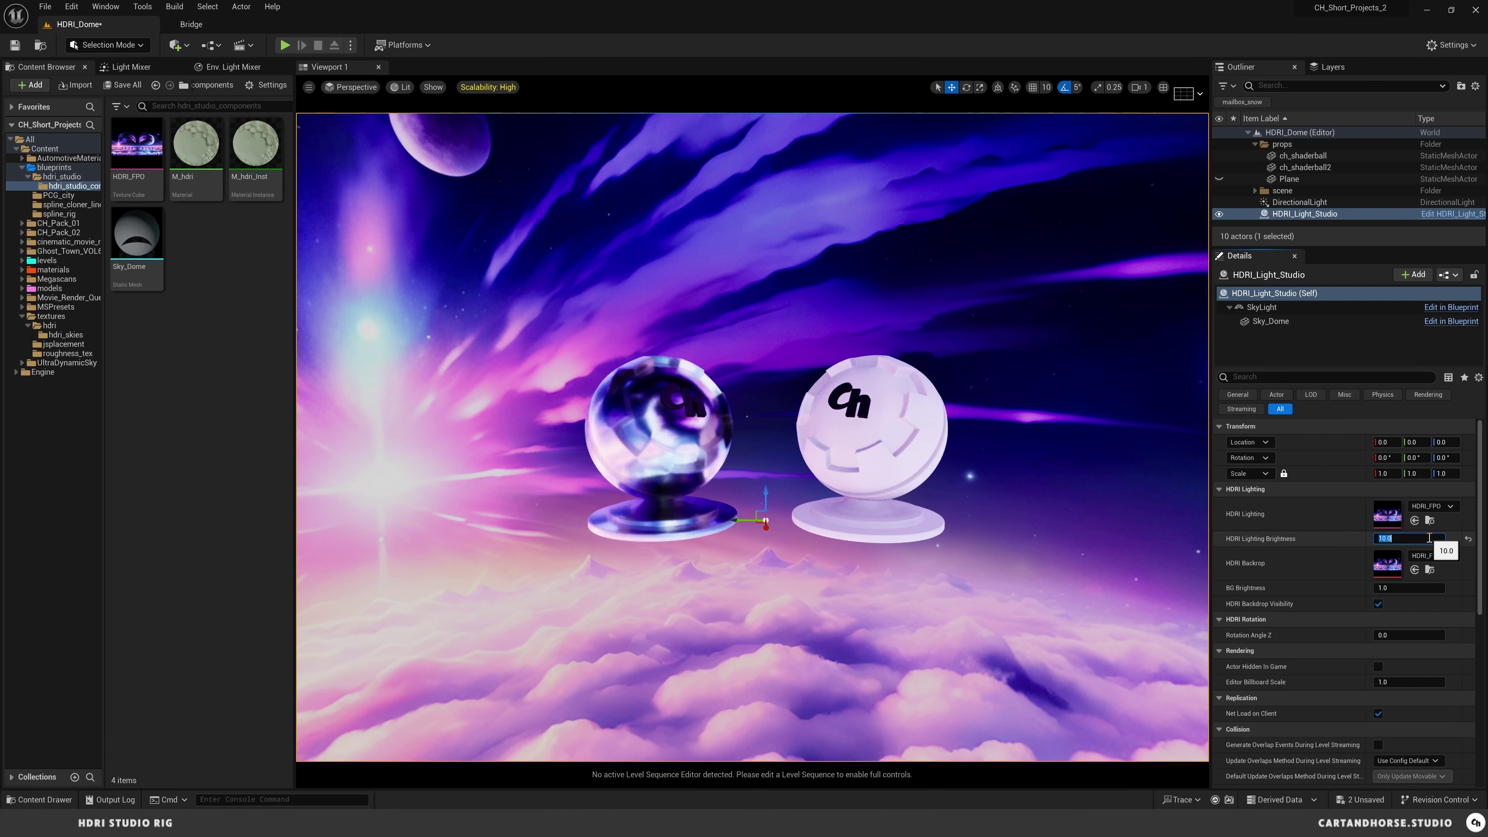
{"action": "type", "text": "0"}
{"action": "key", "text": "Return"}
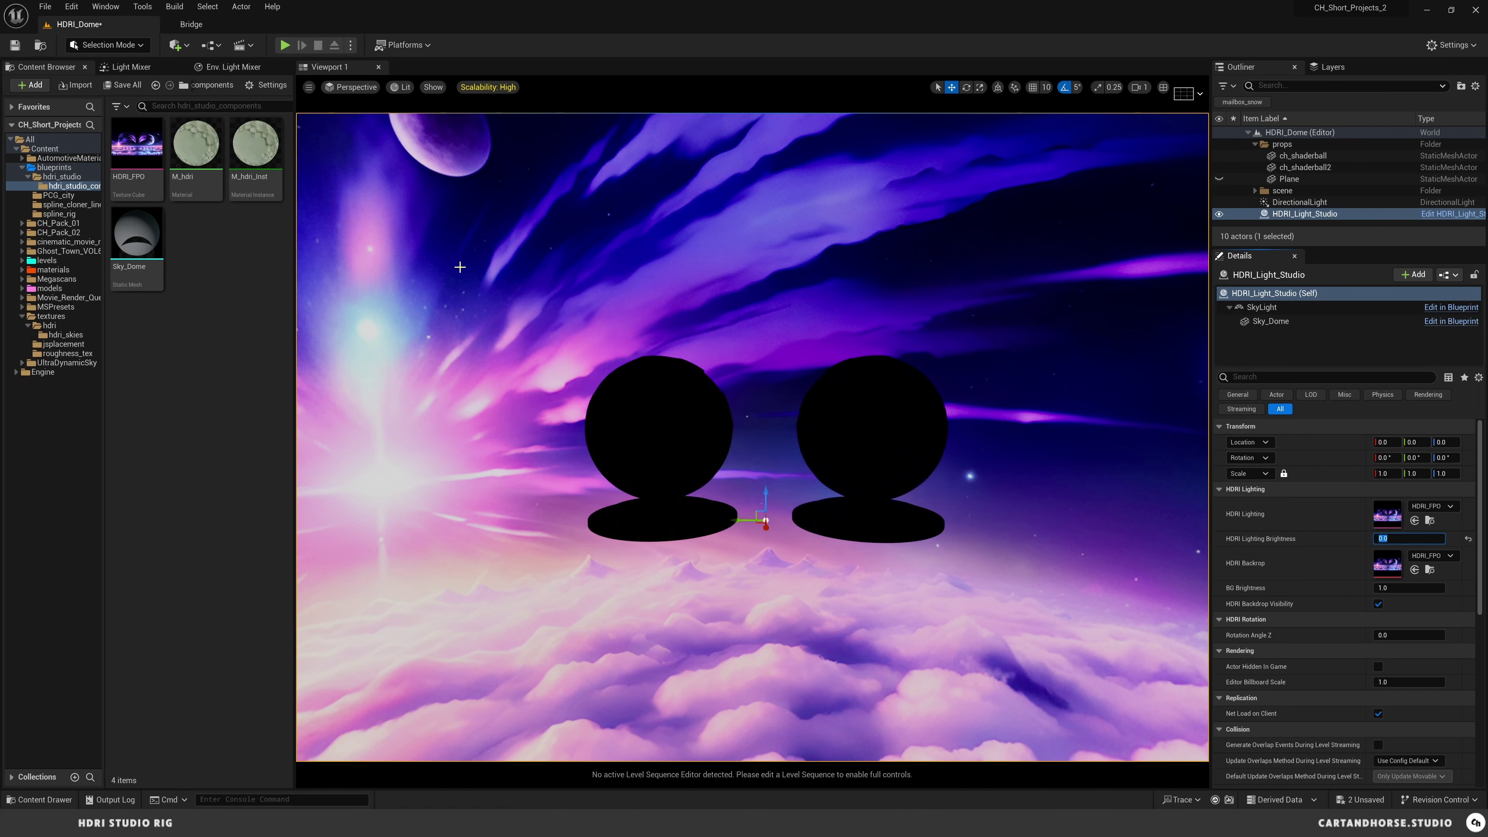
{"action": "type", "text": "1"}
{"action": "key", "text": "Return"}
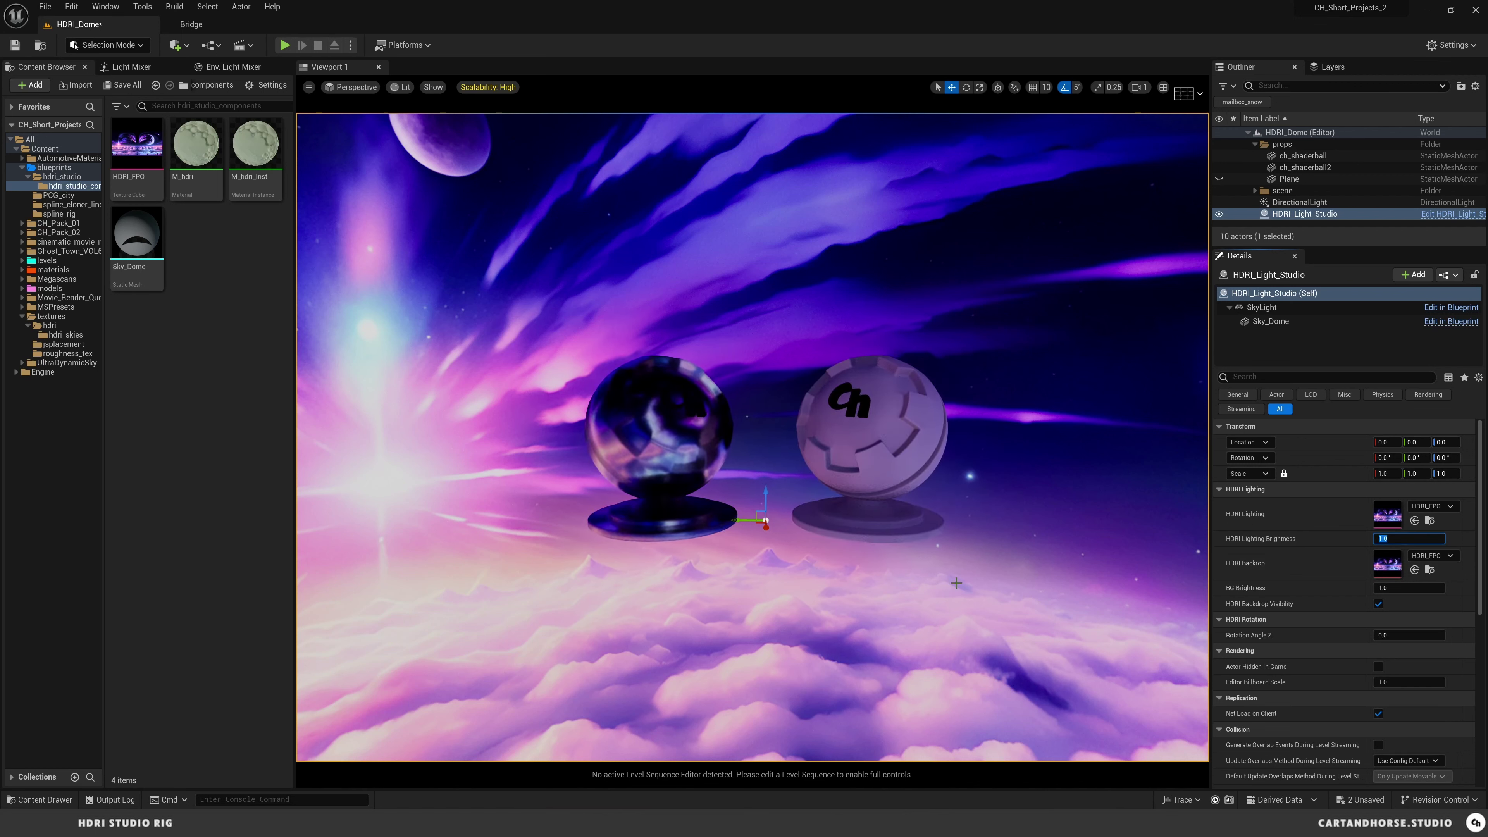
{"action": "left_click", "coordinate": [1406, 588]}
{"action": "type", "text": "0.1"}
{"action": "key", "text": "Return"}
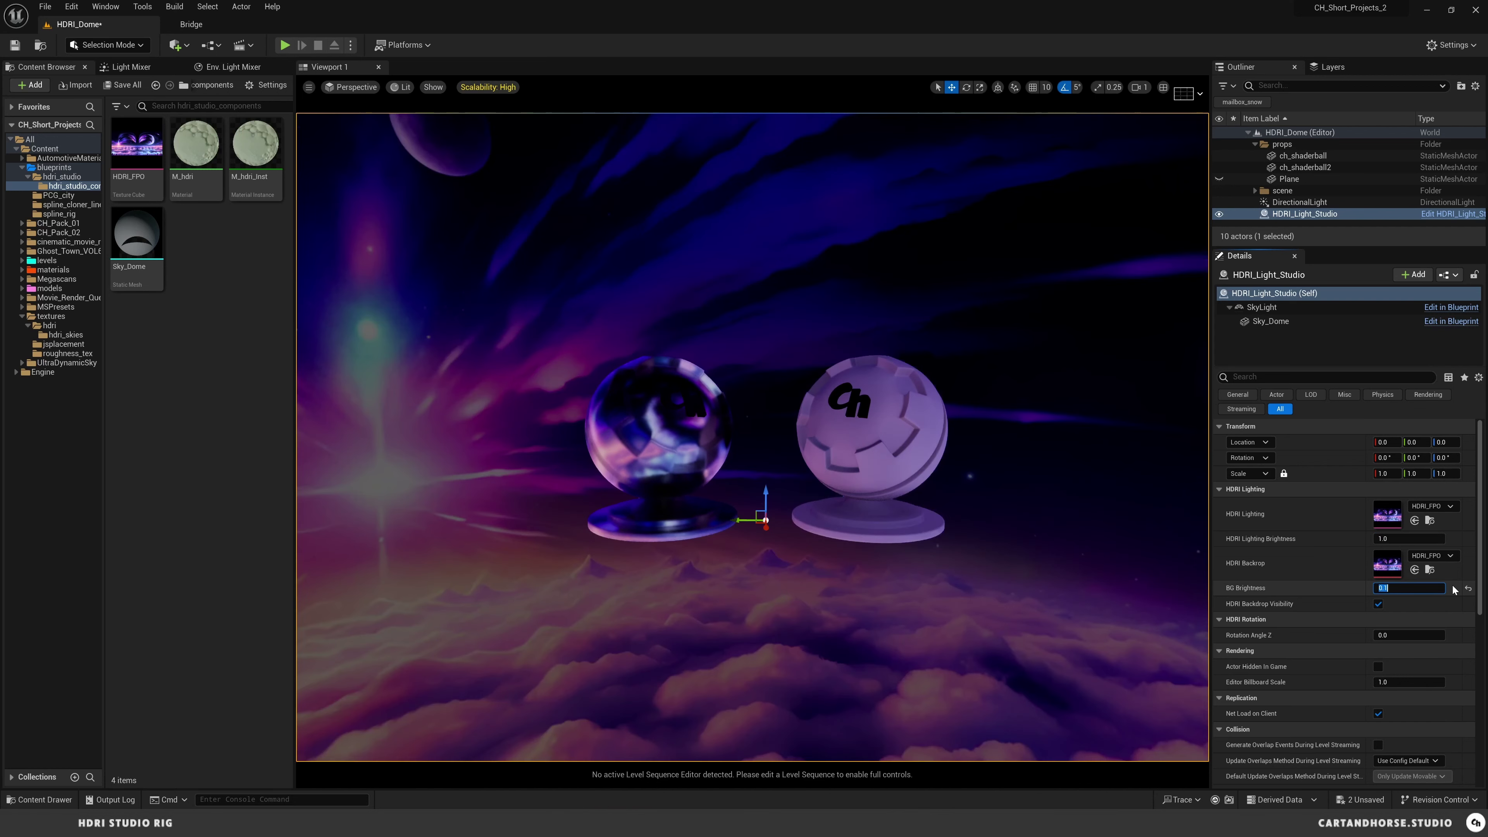
{"action": "type", "text": "0"}
{"action": "key", "text": "Return"}
{"action": "type", "text": "0.05"}
{"action": "key", "text": "Return"}
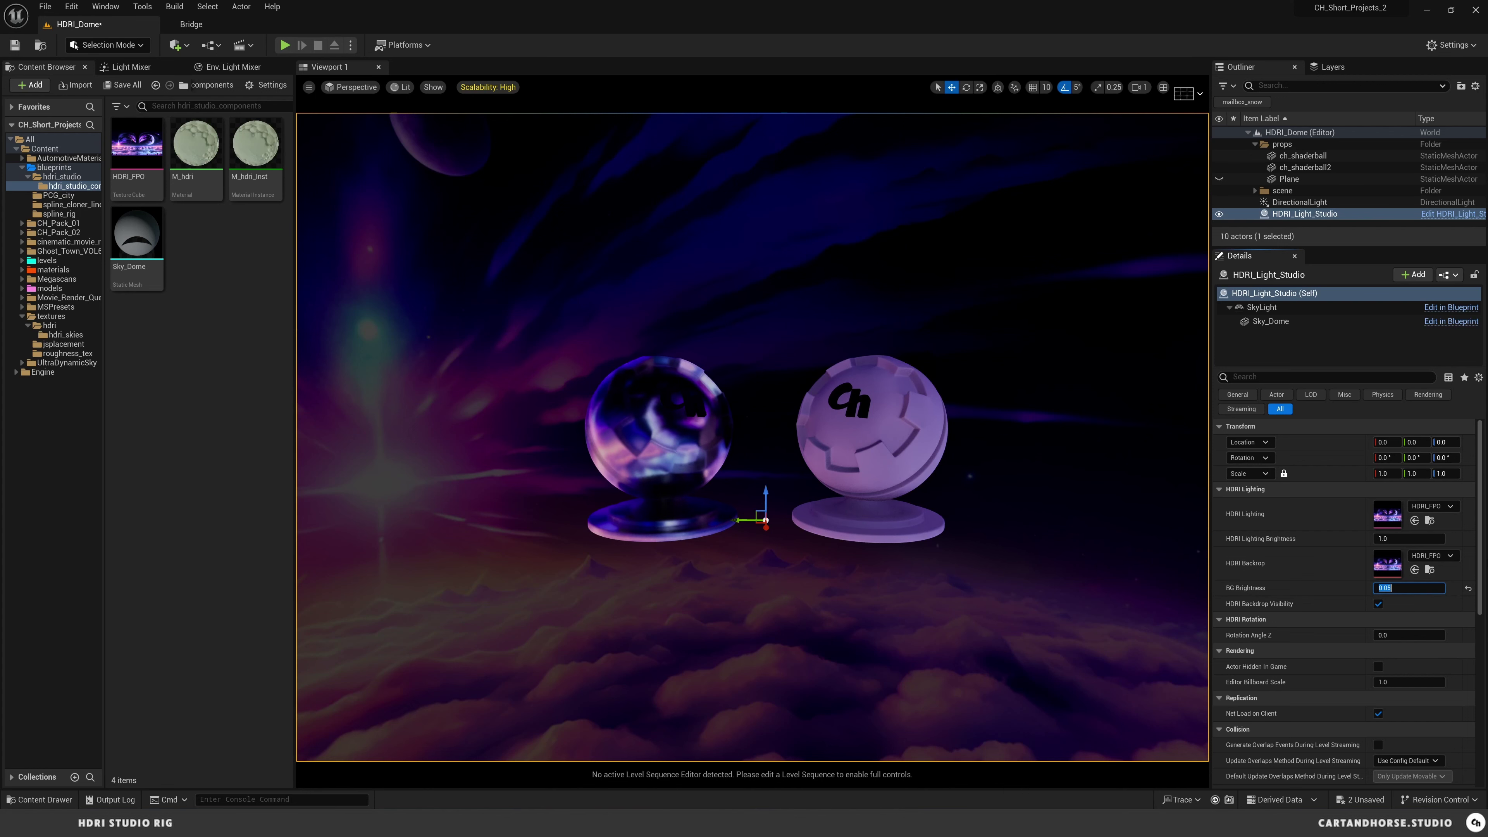
{"action": "left_click", "coordinate": [1468, 588]}
{"action": "left_click", "coordinate": [1378, 604]}
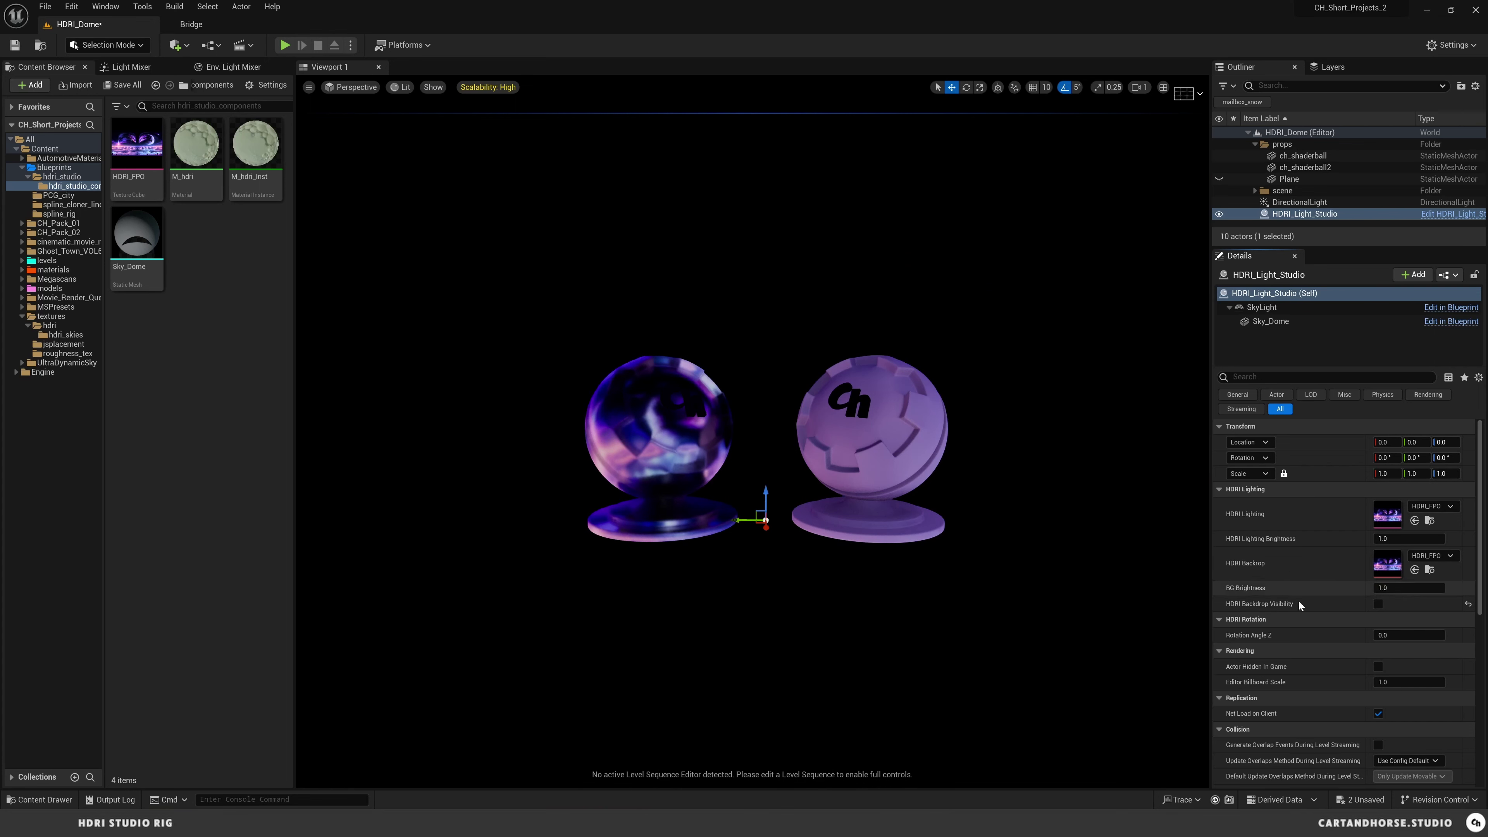
{"action": "left_click", "coordinate": [1378, 603]}
{"action": "left_click_drag", "start_coordinate": [1384, 634], "coordinate": [1416, 635]}
{"action": "left_click", "coordinate": [1469, 635]}
{"action": "left_click", "coordinate": [1323, 337]}
{"action": "left_click", "coordinate": [255, 375]}
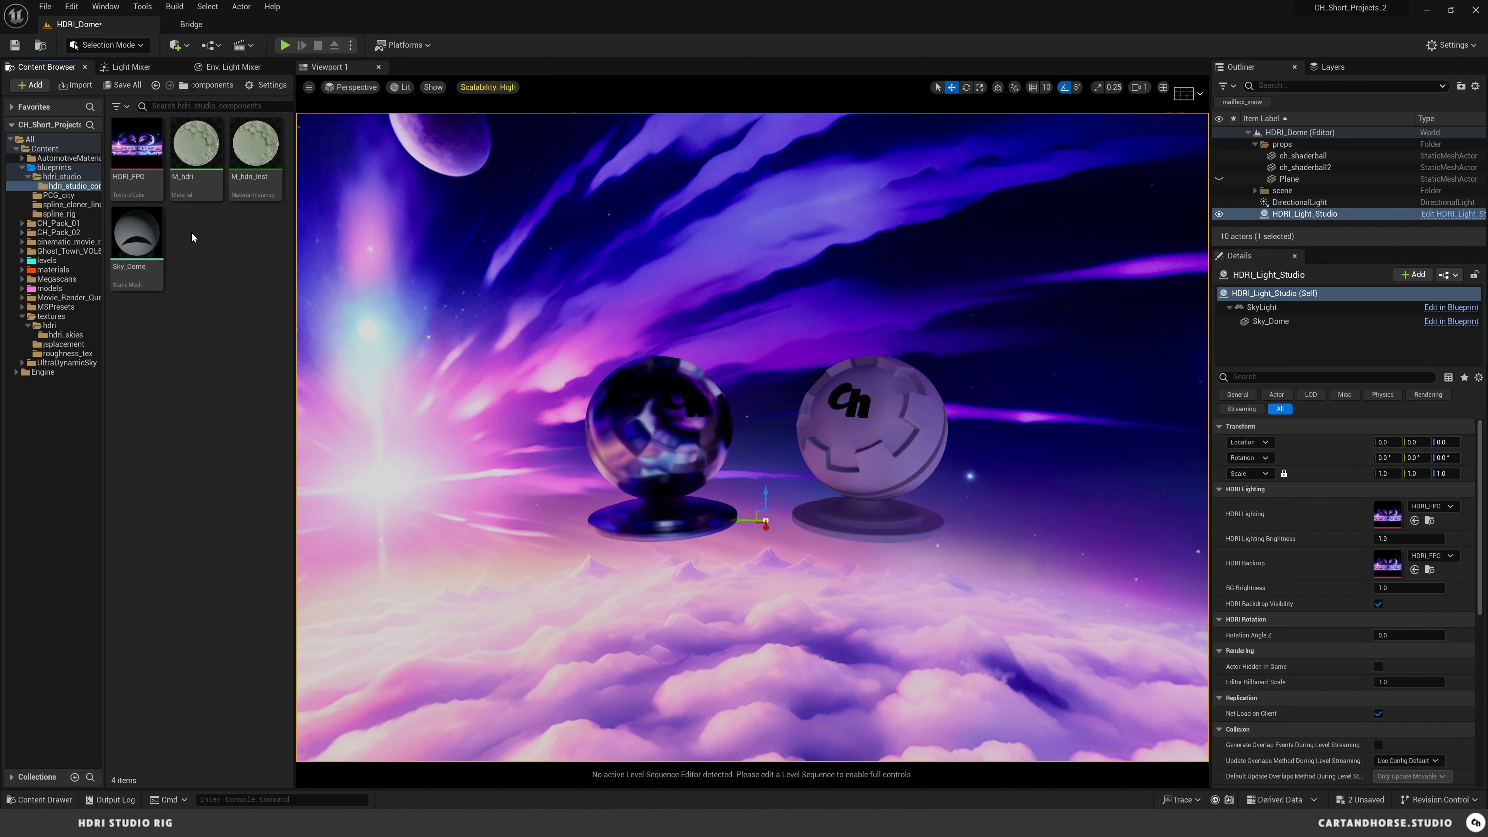
Step: Open M_hdri in a maximized Material Editor, framing the HDRI cubemap and Brightness nodes
{"action": "double_click", "coordinate": [188, 138]}
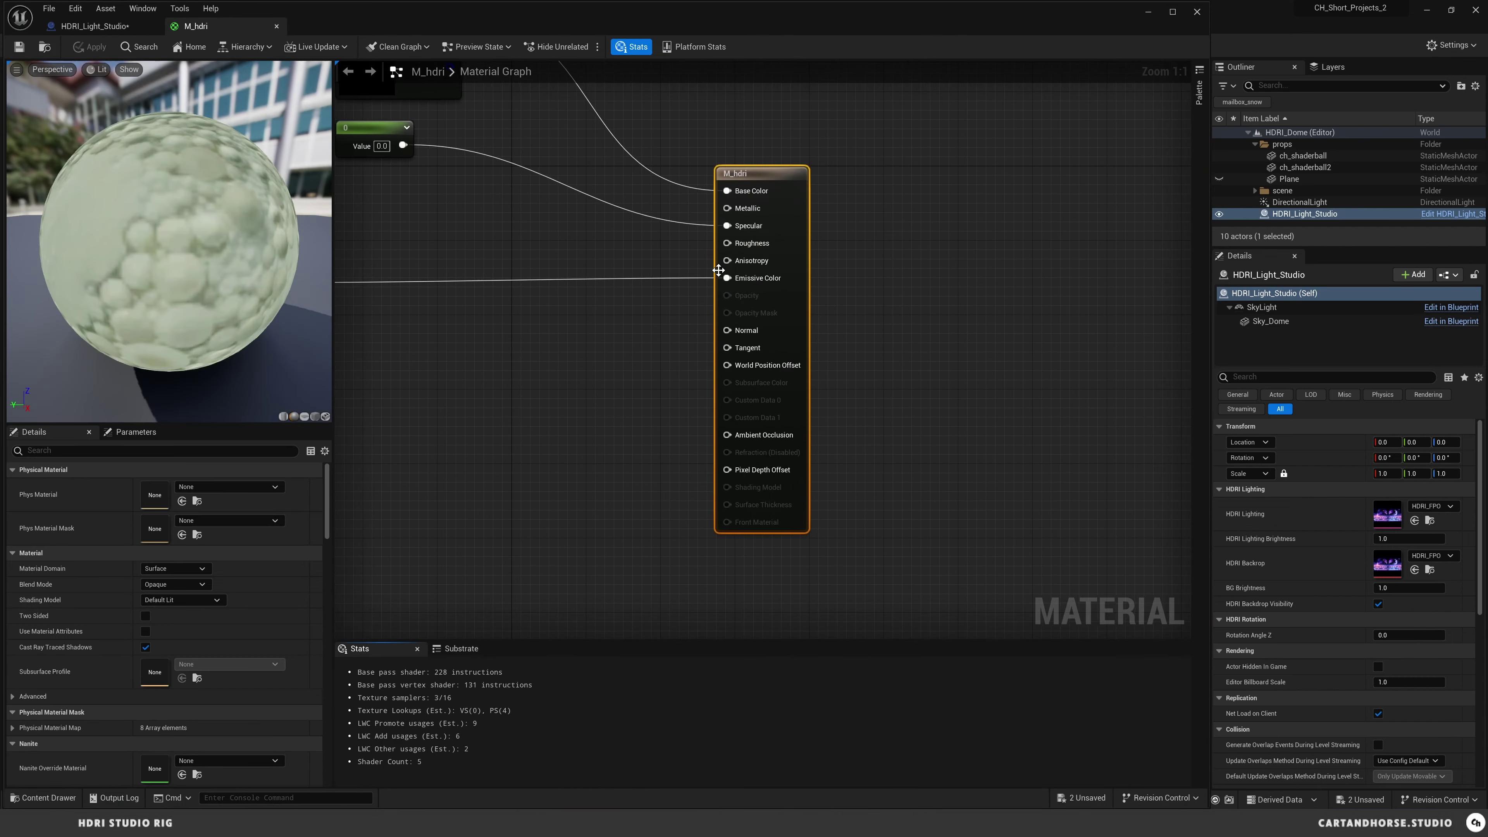
{"action": "scroll", "coordinate": [651, 389], "scroll_direction": "up", "scroll_amount": 3}
{"action": "left_click", "coordinate": [1175, 13]}
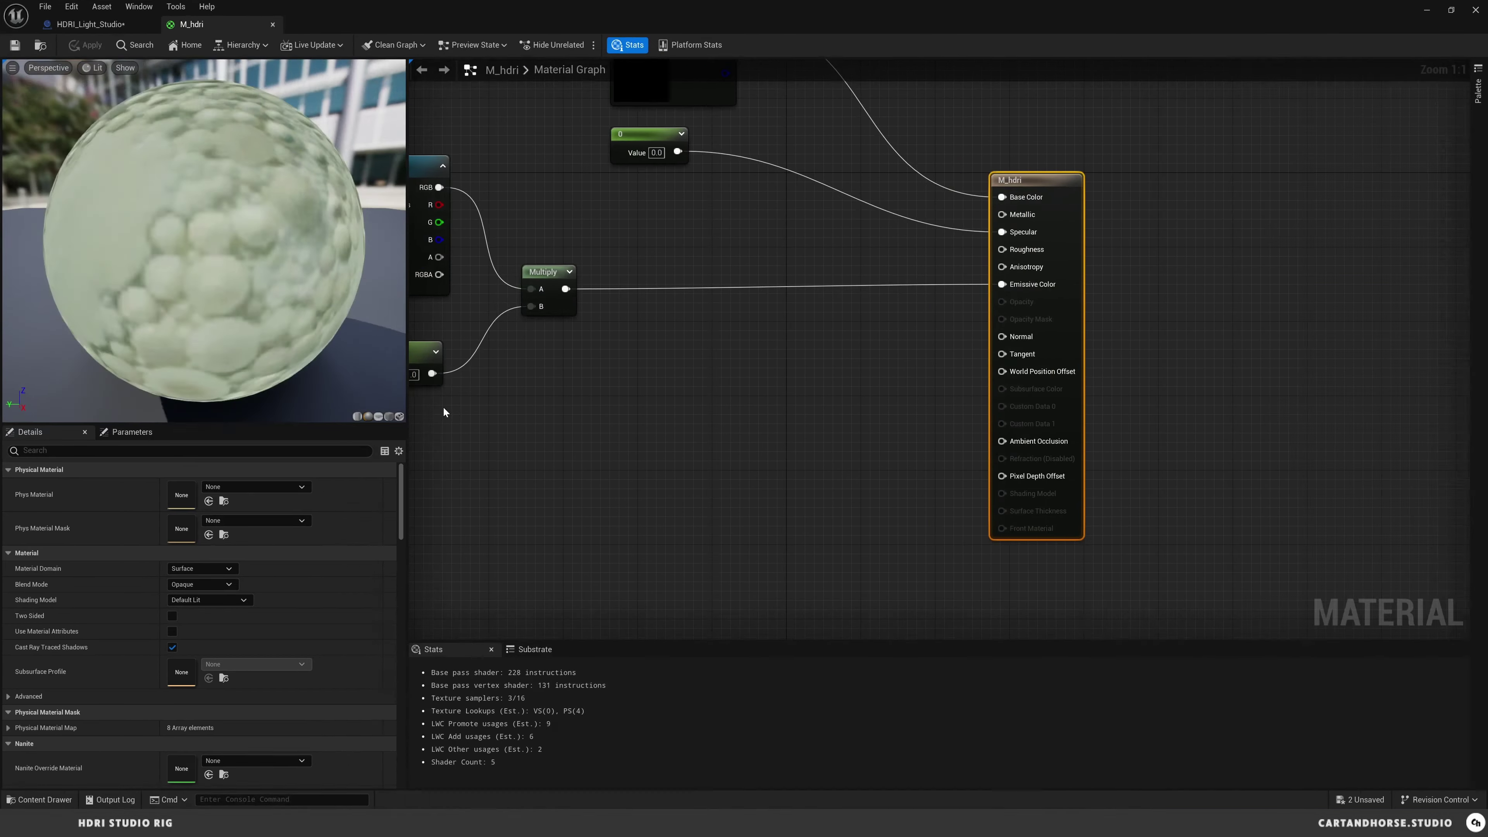
{"action": "key", "text": "Home"}
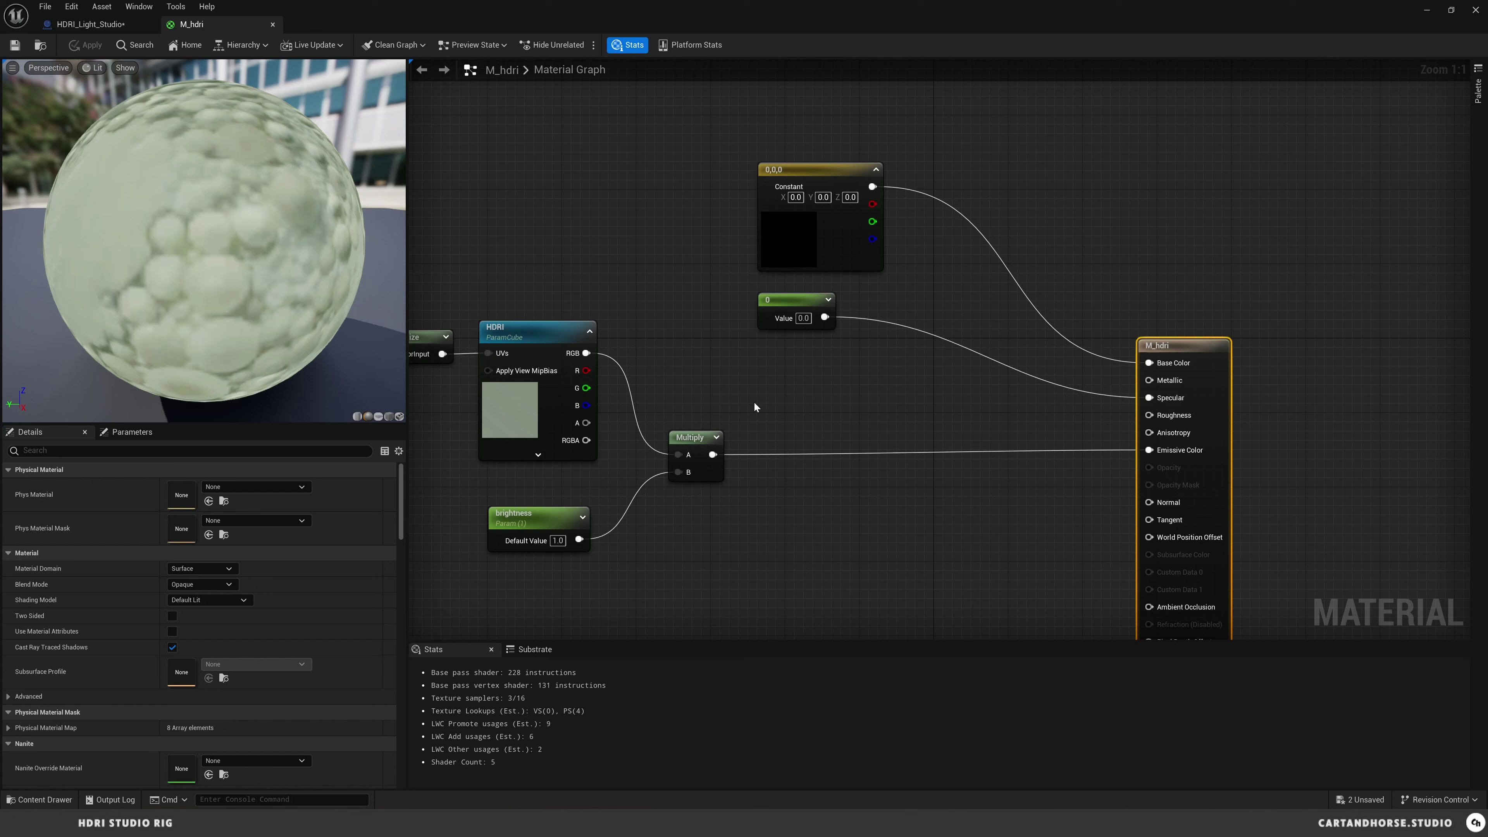
Step: Pan and zoom the M_hdri graph to frame the RotateAboutAxis and parameter nodes
{"action": "right_click_drag", "start_coordinate": [873, 332], "coordinate": [1049, 335]}
{"action": "scroll", "coordinate": [916, 371], "scroll_direction": "down", "scroll_amount": 1}
{"action": "right_click_drag", "start_coordinate": [609, 442], "coordinate": [976, 365]}
{"action": "scroll", "coordinate": [997, 366], "scroll_direction": "down", "scroll_amount": 2}
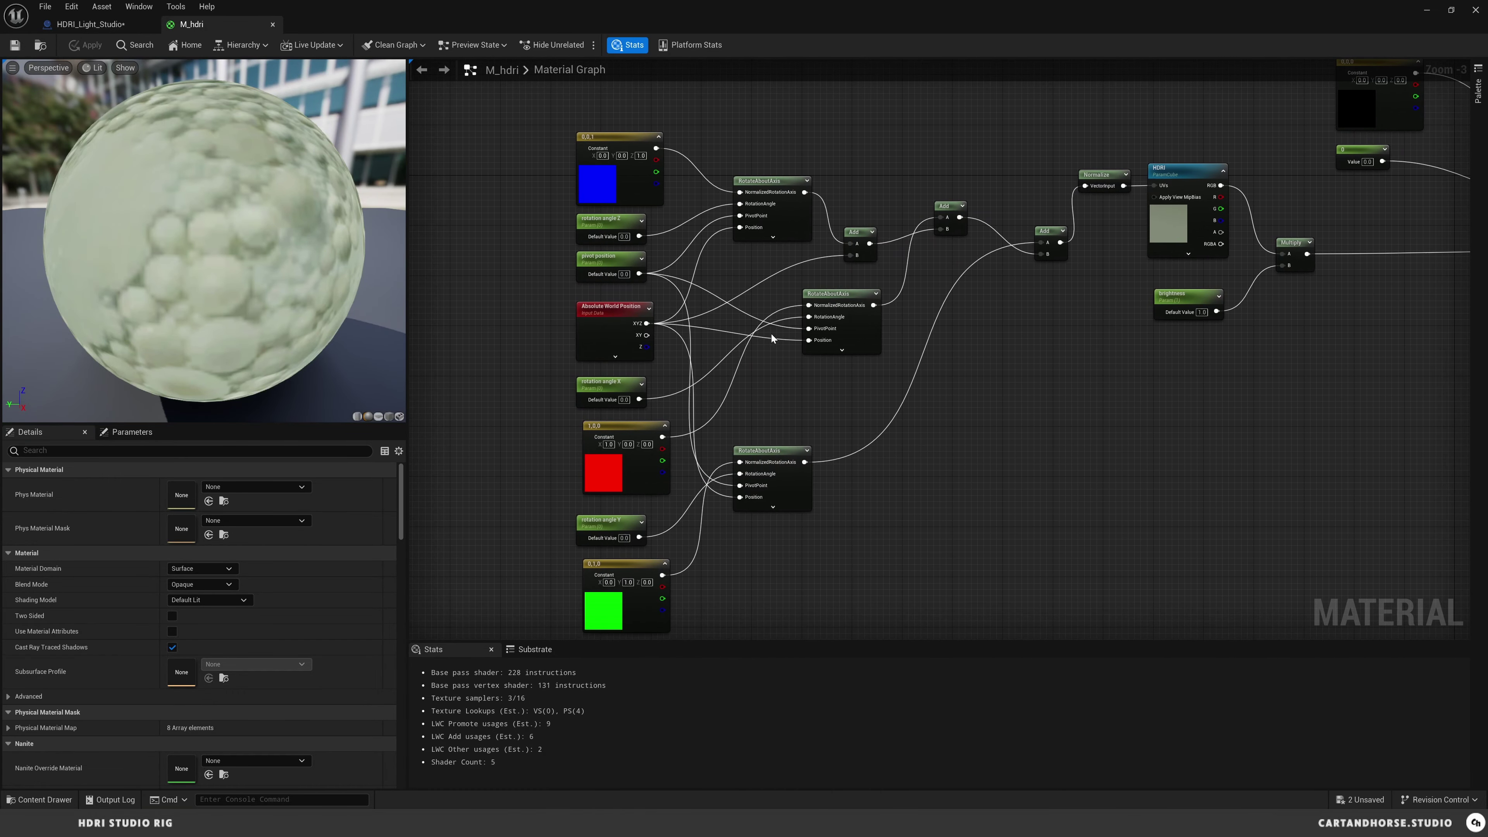
{"action": "right_click_drag", "start_coordinate": [528, 230], "coordinate": [537, 200]}
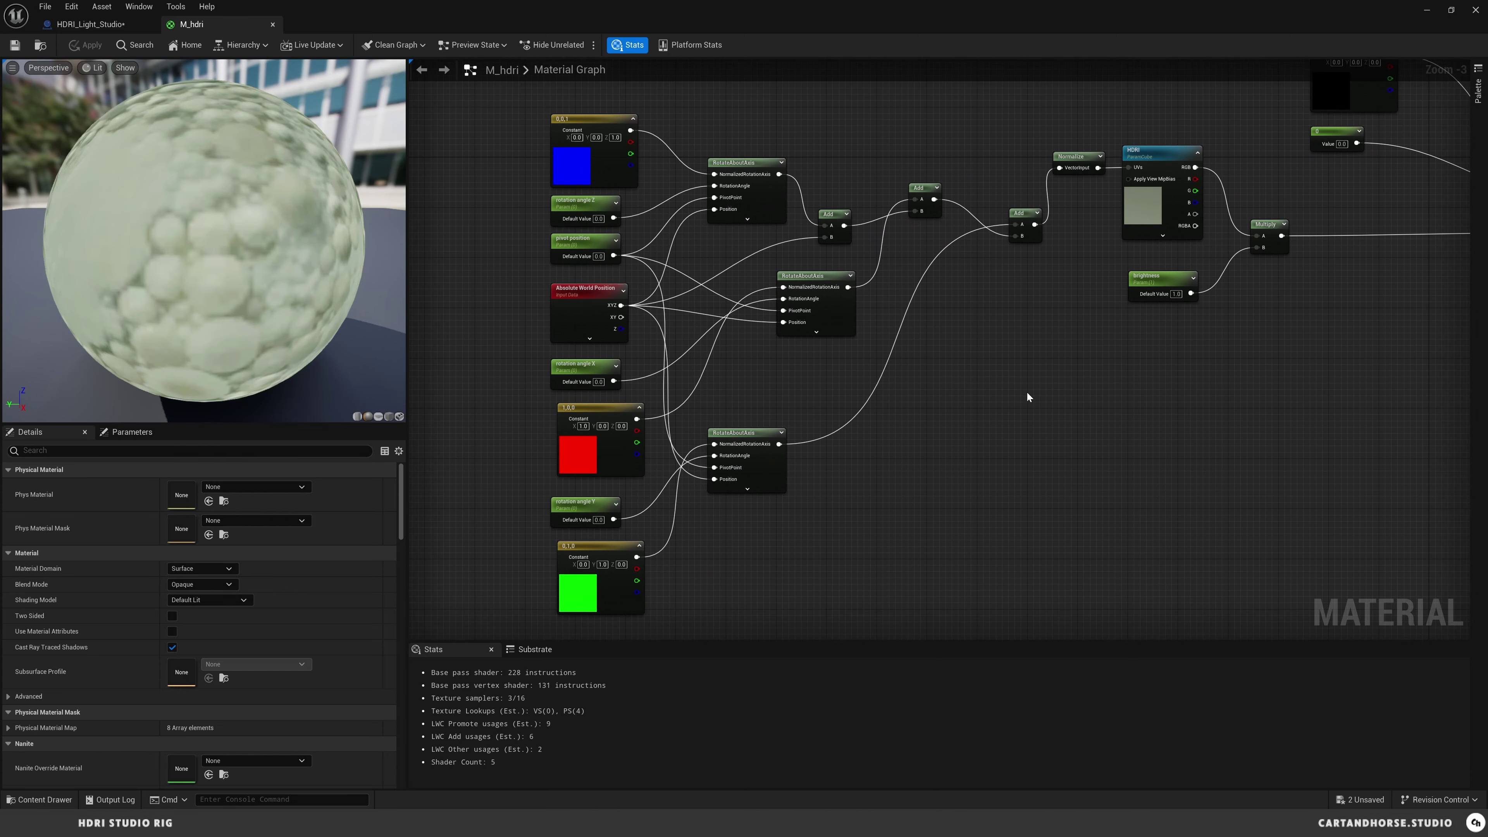
{"action": "key", "text": "Home"}
{"action": "right_click_drag", "start_coordinate": [572, 368], "coordinate": [785, 346]}
{"action": "scroll", "coordinate": [609, 254], "scroll_direction": "up", "scroll_amount": 3}
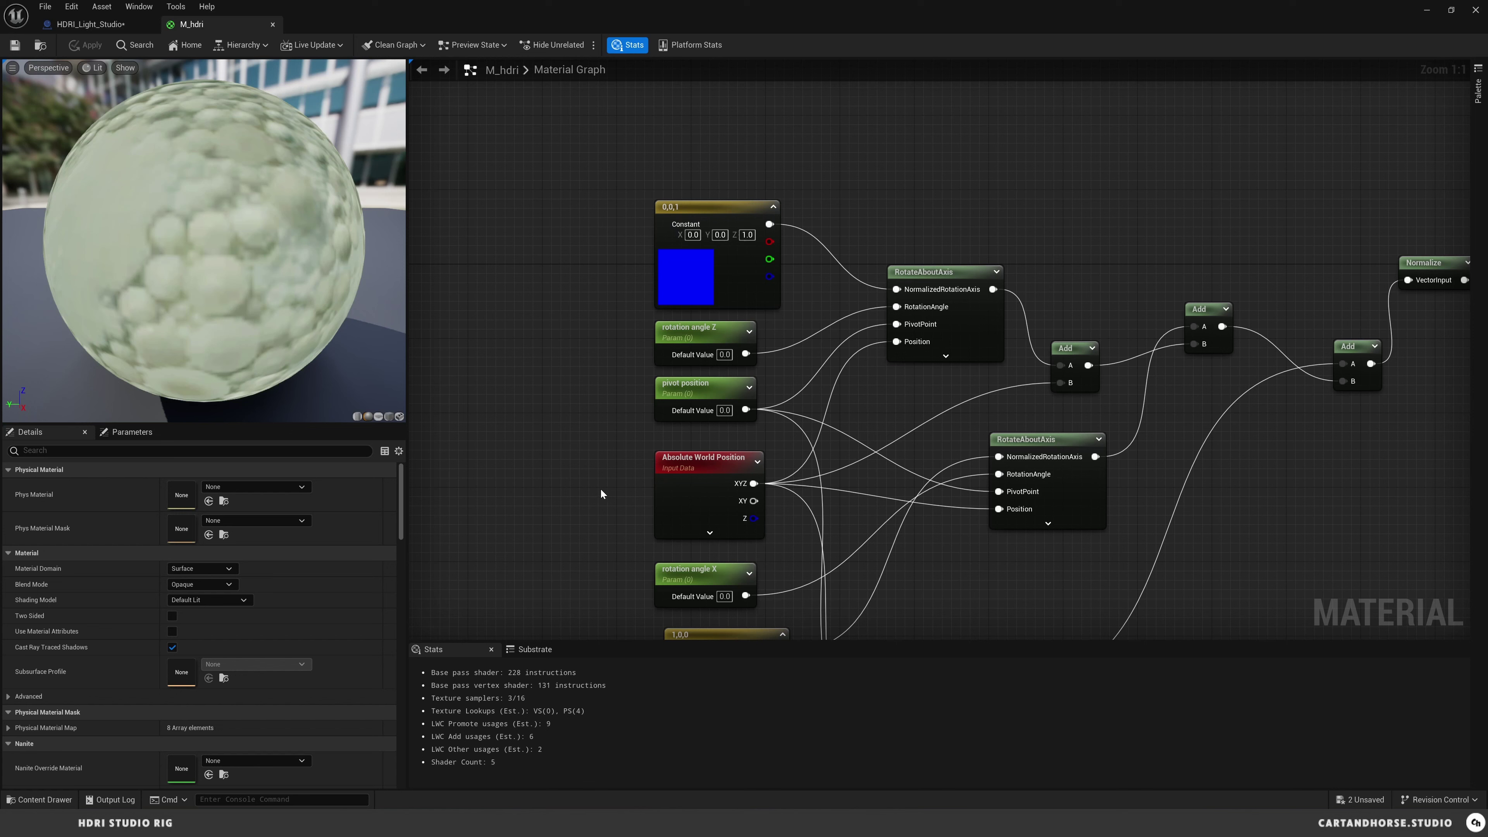
Step: Inspect the rotation angle Z parameter's settings, then deselect it and recentre the view
{"action": "left_click", "coordinate": [703, 343]}
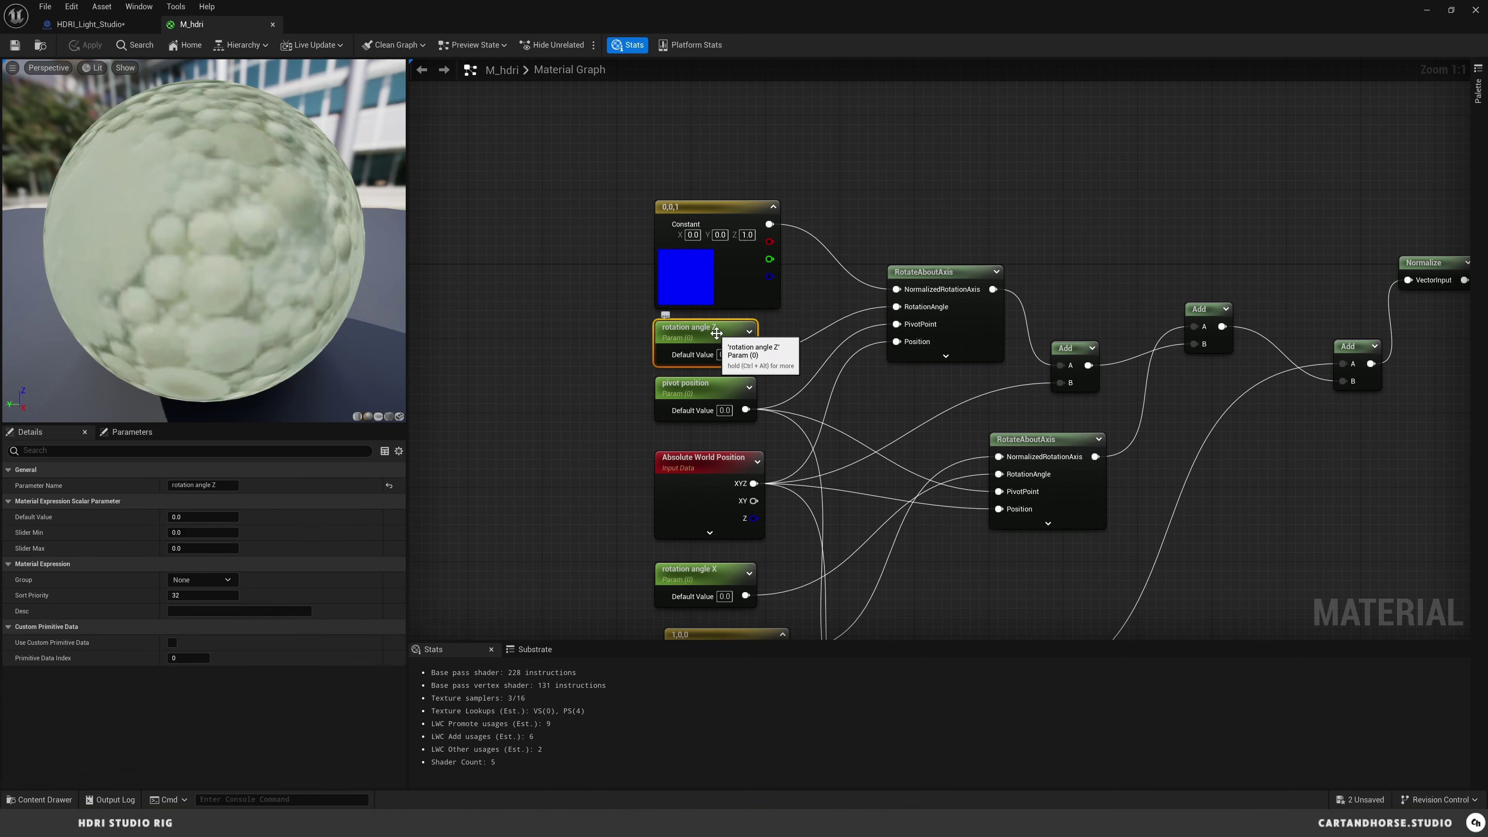
{"action": "left_click", "coordinate": [625, 361]}
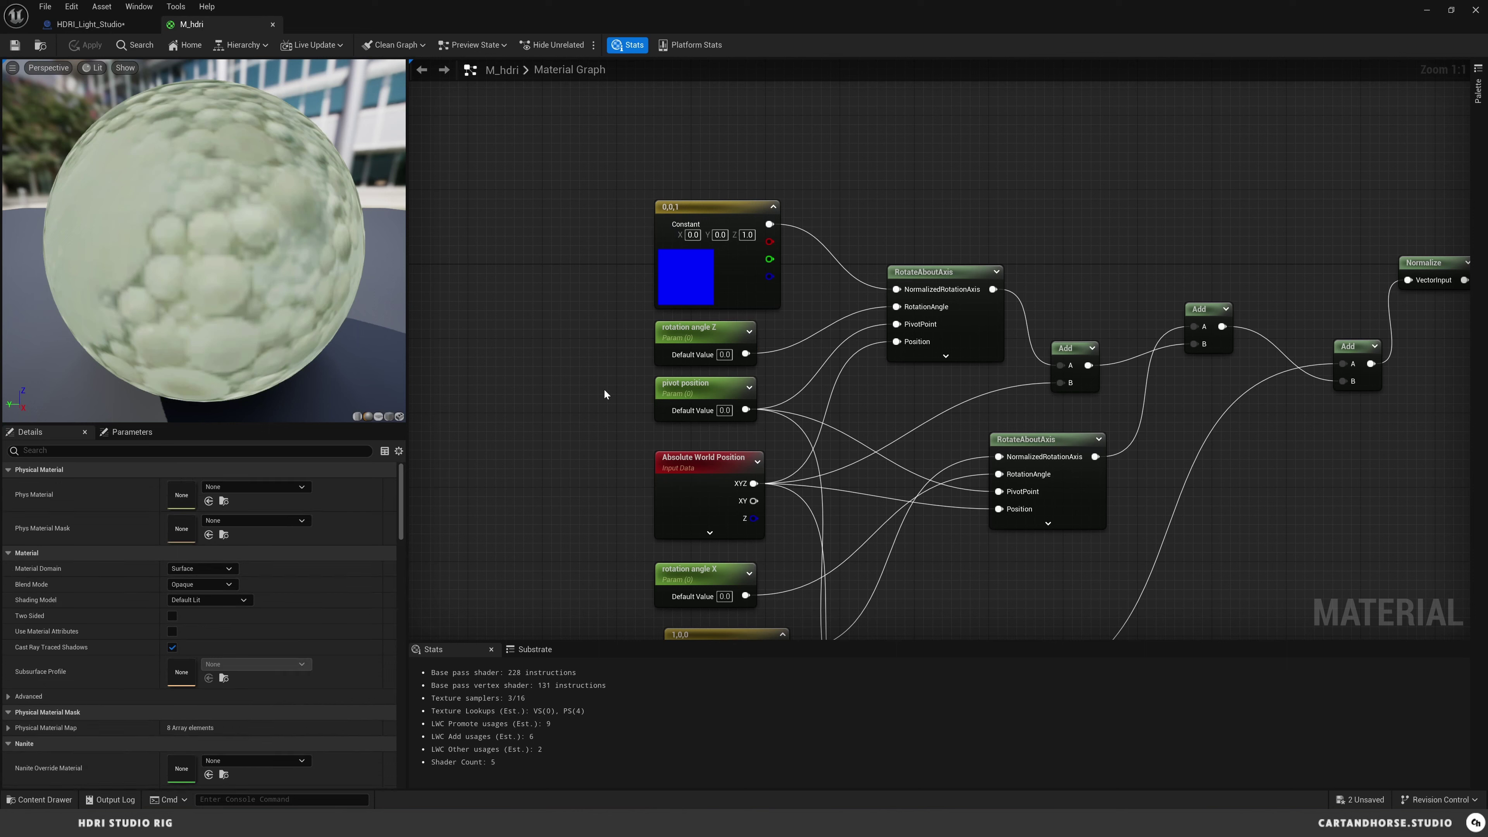
{"action": "right_click_drag", "start_coordinate": [1074, 311], "coordinate": [1015, 315]}
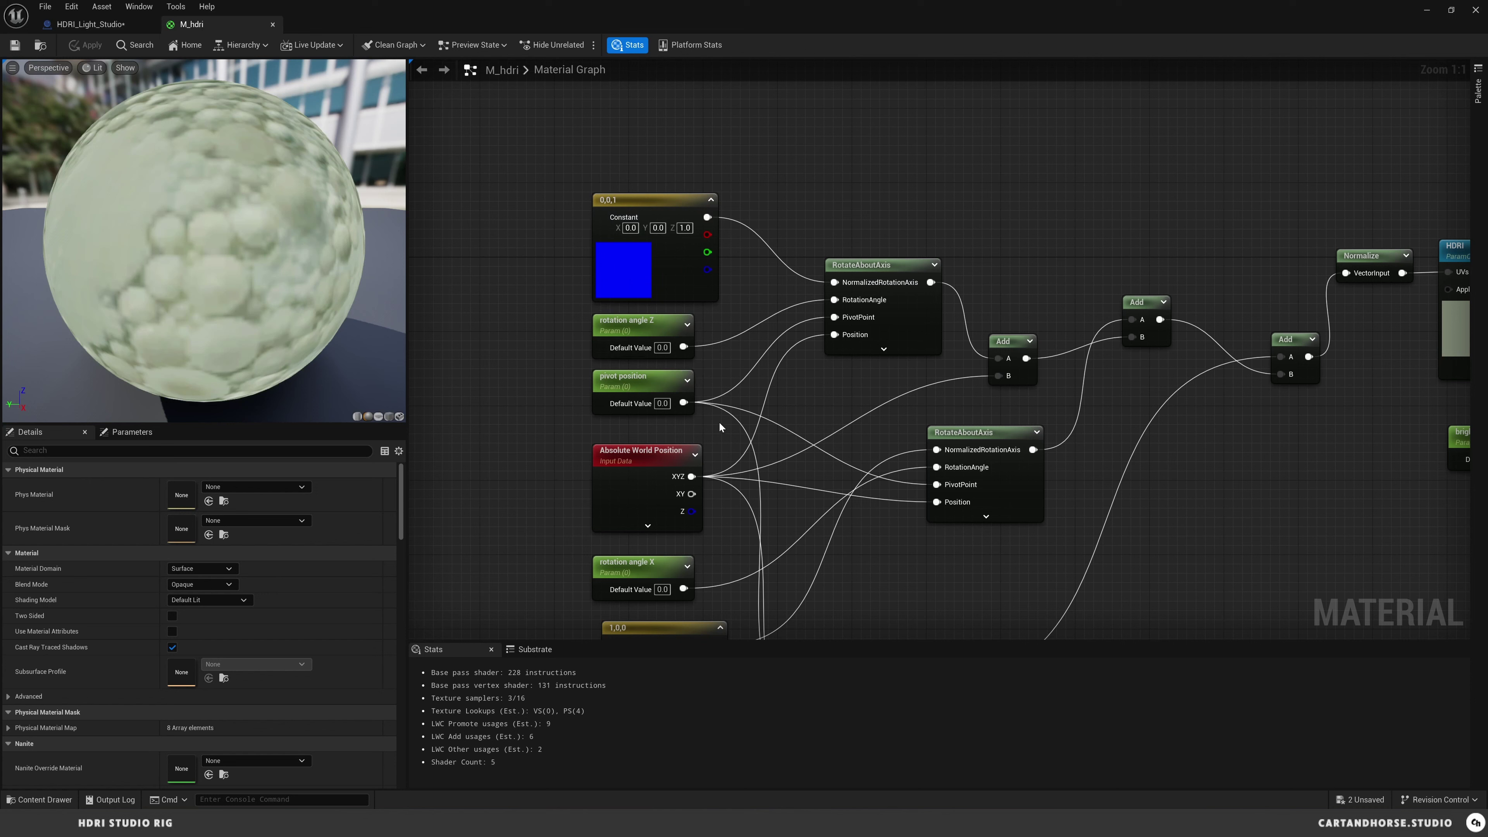
Step: Pan and zoom out to reveal the red 1,0,0 axis constant and more of the rotation network
{"action": "right_click_drag", "start_coordinate": [834, 526], "coordinate": [830, 432]}
{"action": "right_click_drag", "start_coordinate": [569, 470], "coordinate": [544, 404]}
{"action": "scroll", "coordinate": [544, 404], "scroll_direction": "down", "scroll_amount": 1}
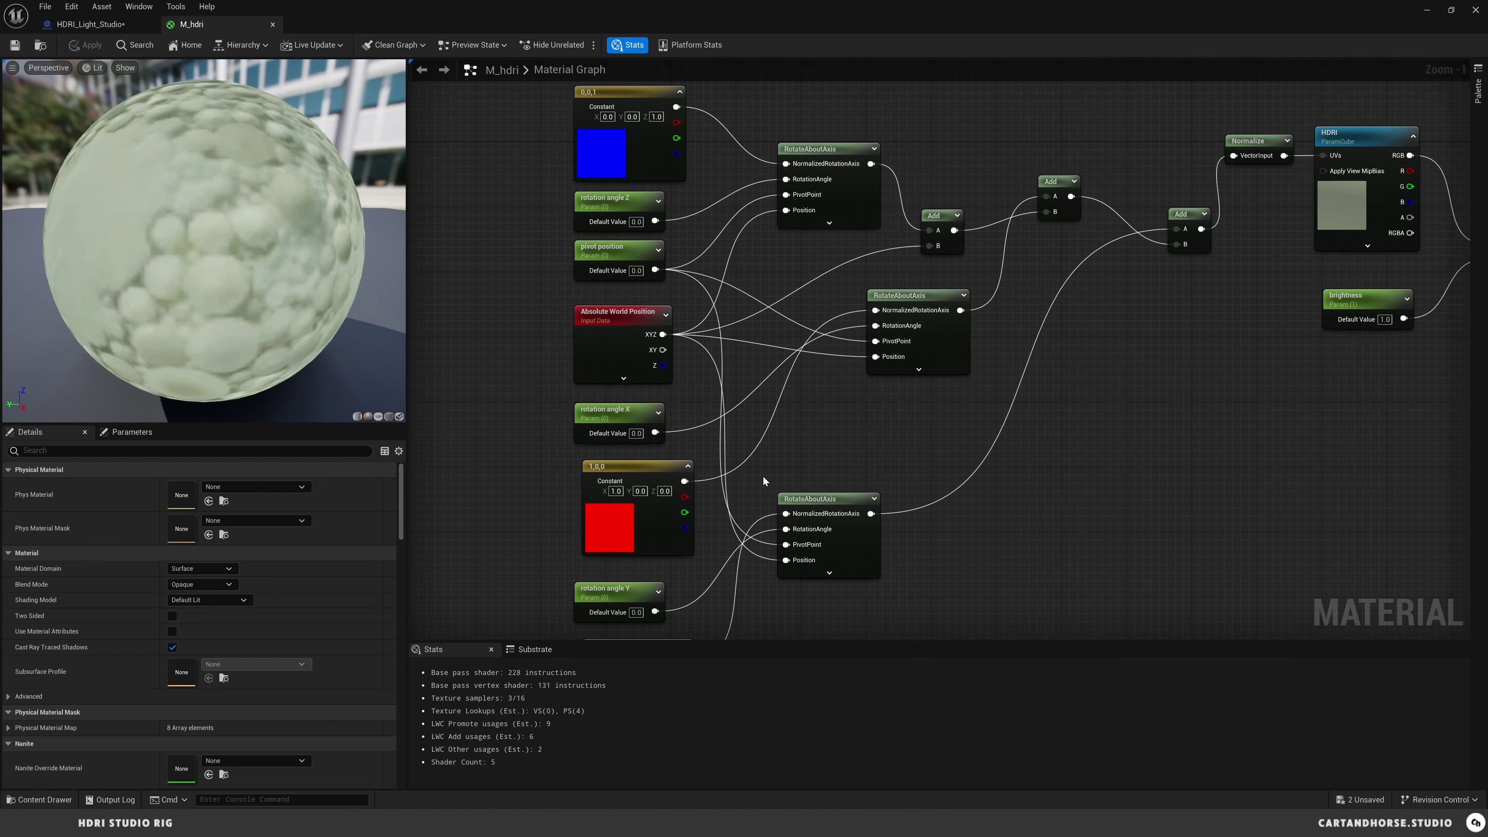
Step: Select the 0,0,1 constant, rotation angle Z and pivot nodes, then follow the chain toward the output
{"action": "left_click_drag", "start_coordinate": [514, 83], "coordinate": [705, 319]}
{"action": "right_click_drag", "start_coordinate": [560, 533], "coordinate": [553, 377]}
{"action": "left_click", "coordinate": [553, 377]}
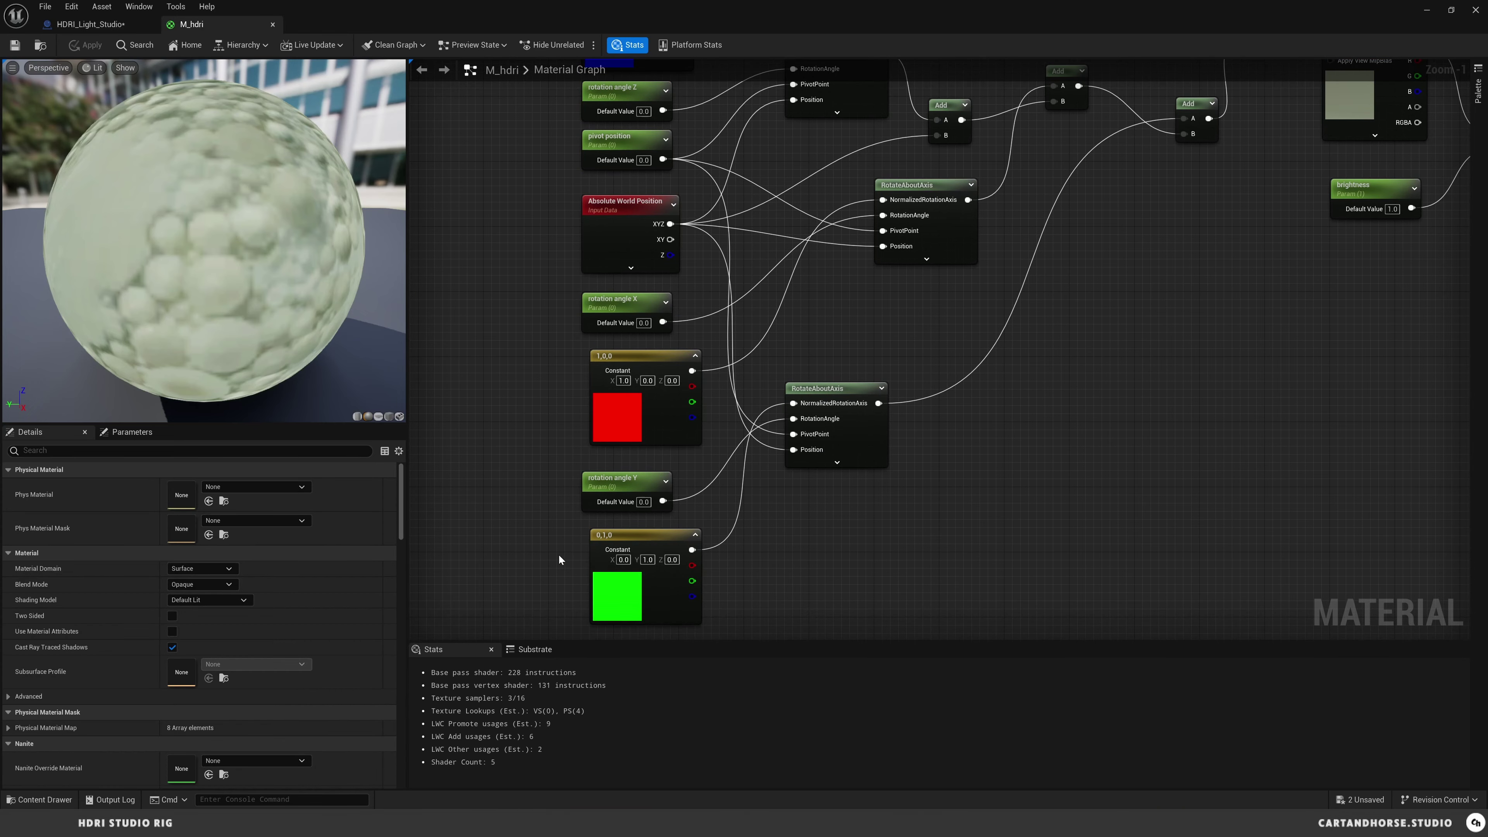
{"action": "right_click_drag", "start_coordinate": [800, 512], "coordinate": [760, 545]}
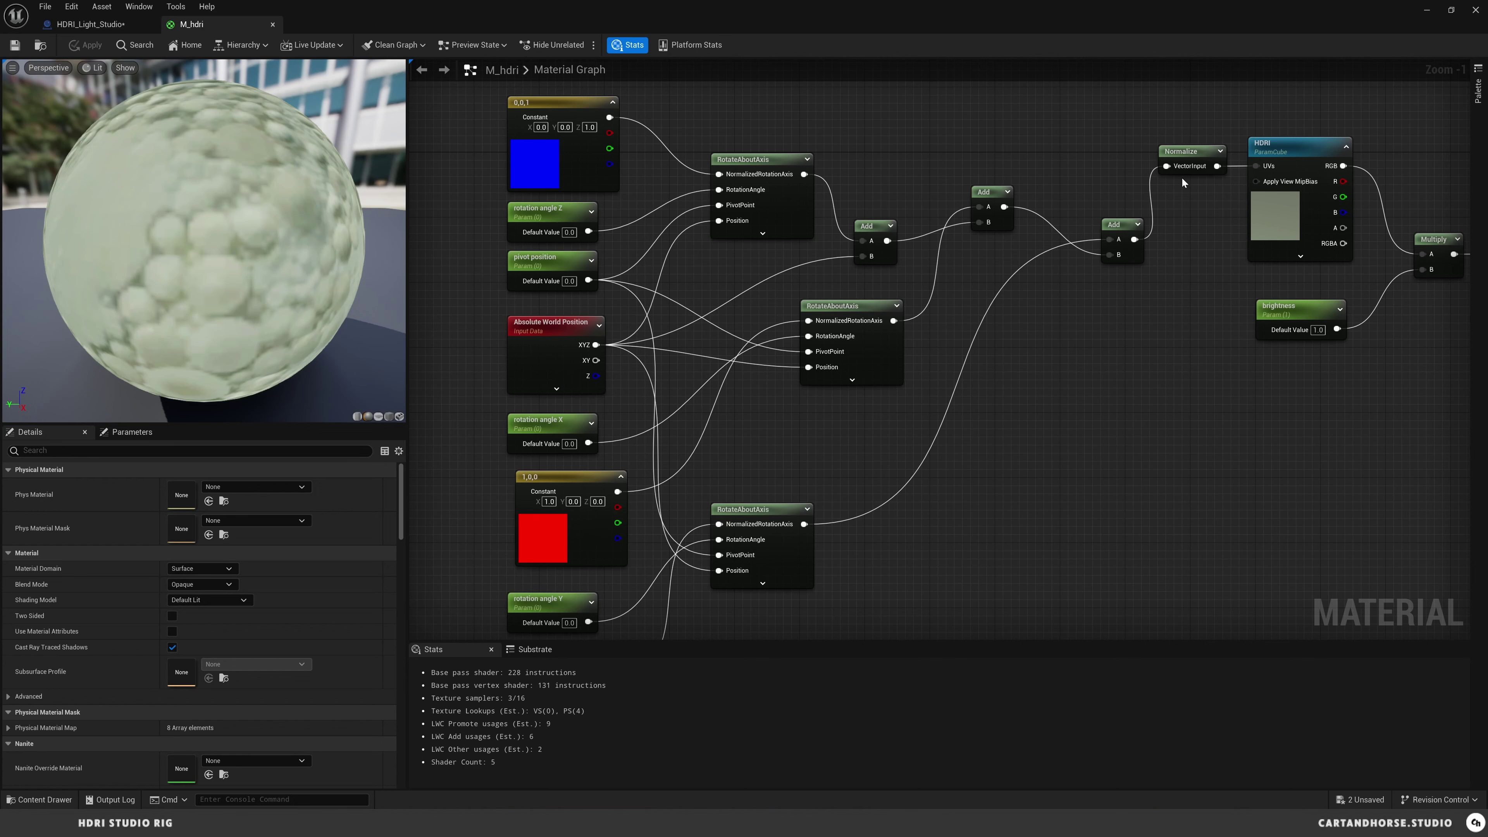
{"action": "right_click_drag", "start_coordinate": [1179, 189], "coordinate": [1097, 221]}
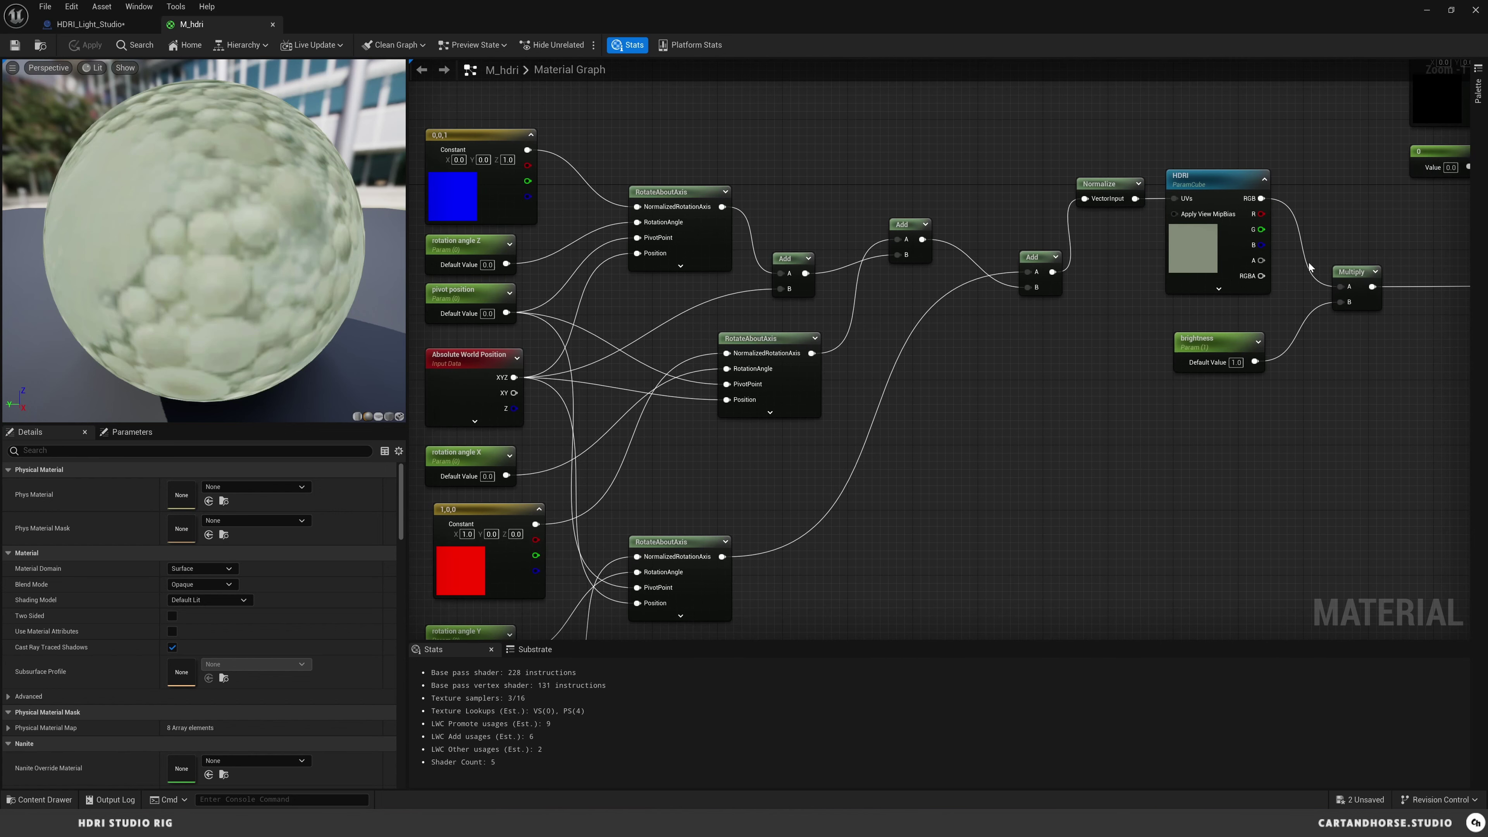
Step: Pan past the HDRI texture to the M_hdri output node, then return to the HDRI_Dome level
{"action": "right_click_drag", "start_coordinate": [1397, 249], "coordinate": [1100, 263]}
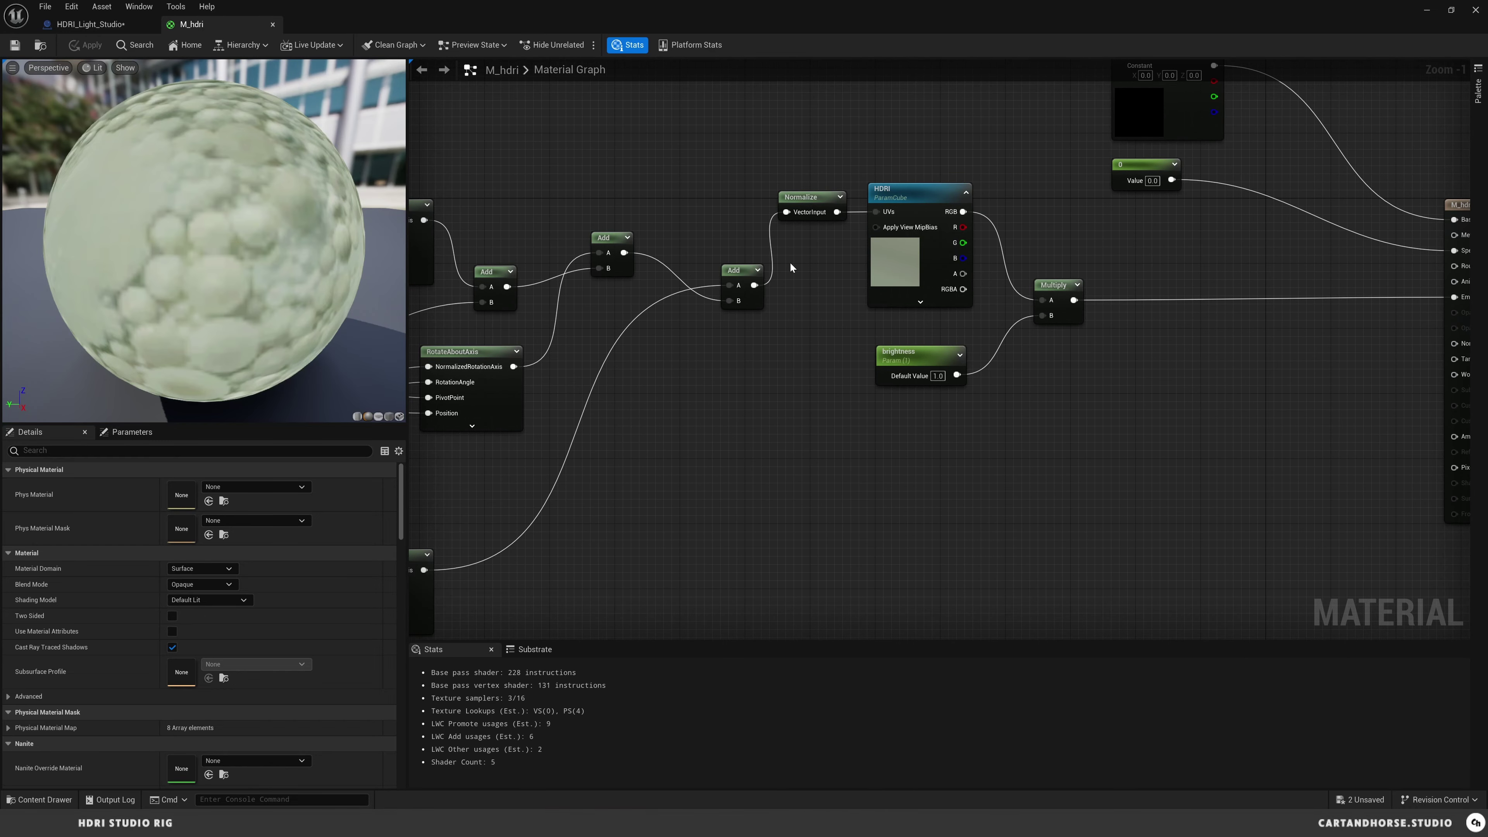
{"action": "right_click_drag", "start_coordinate": [627, 348], "coordinate": [724, 347]}
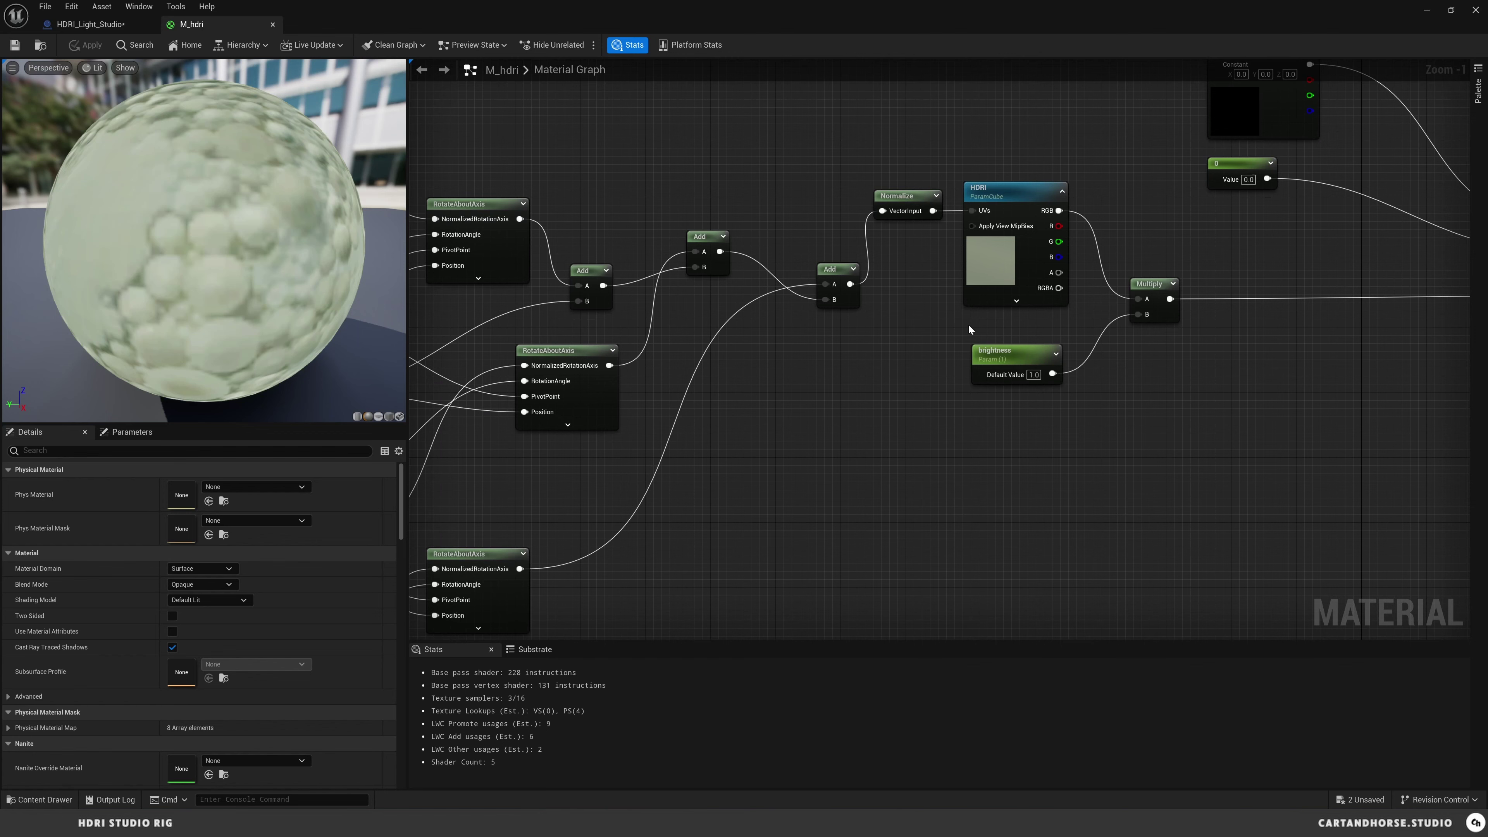
{"action": "right_click_drag", "start_coordinate": [1095, 322], "coordinate": [872, 340]}
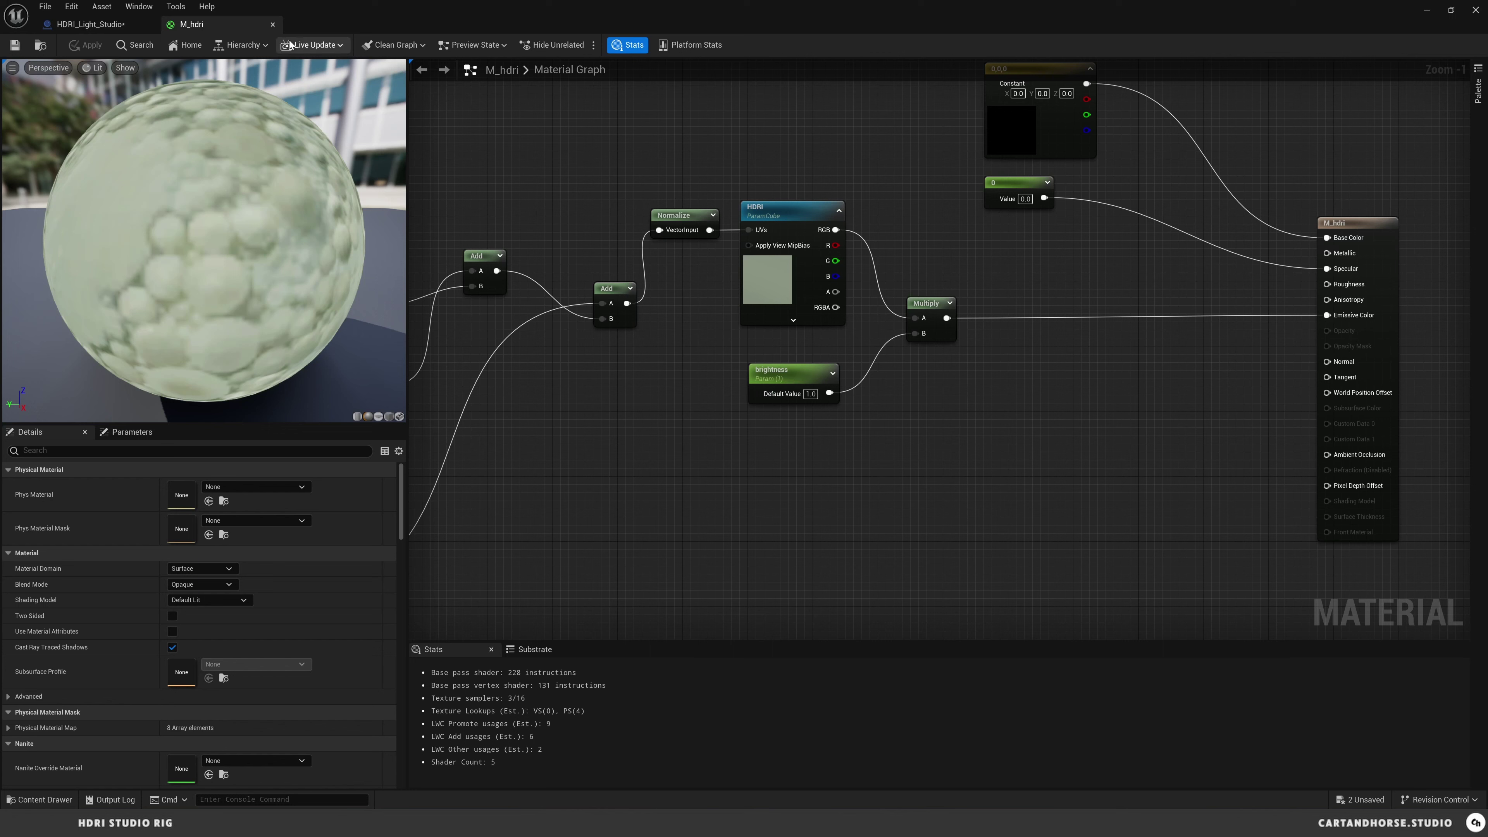
{"action": "left_click", "coordinate": [113, 26]}
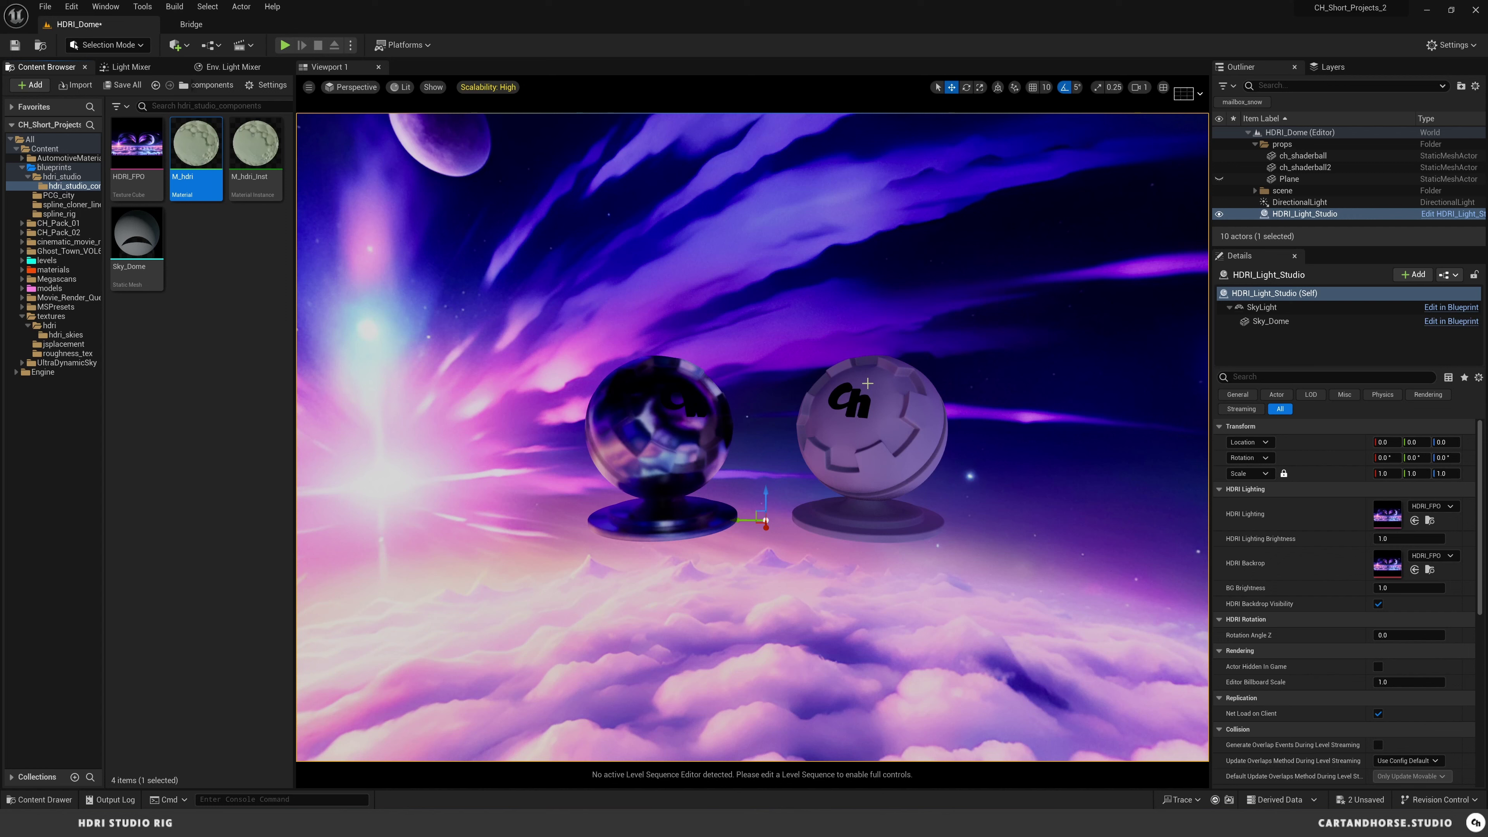
{"action": "left_click", "coordinate": [1272, 352]}
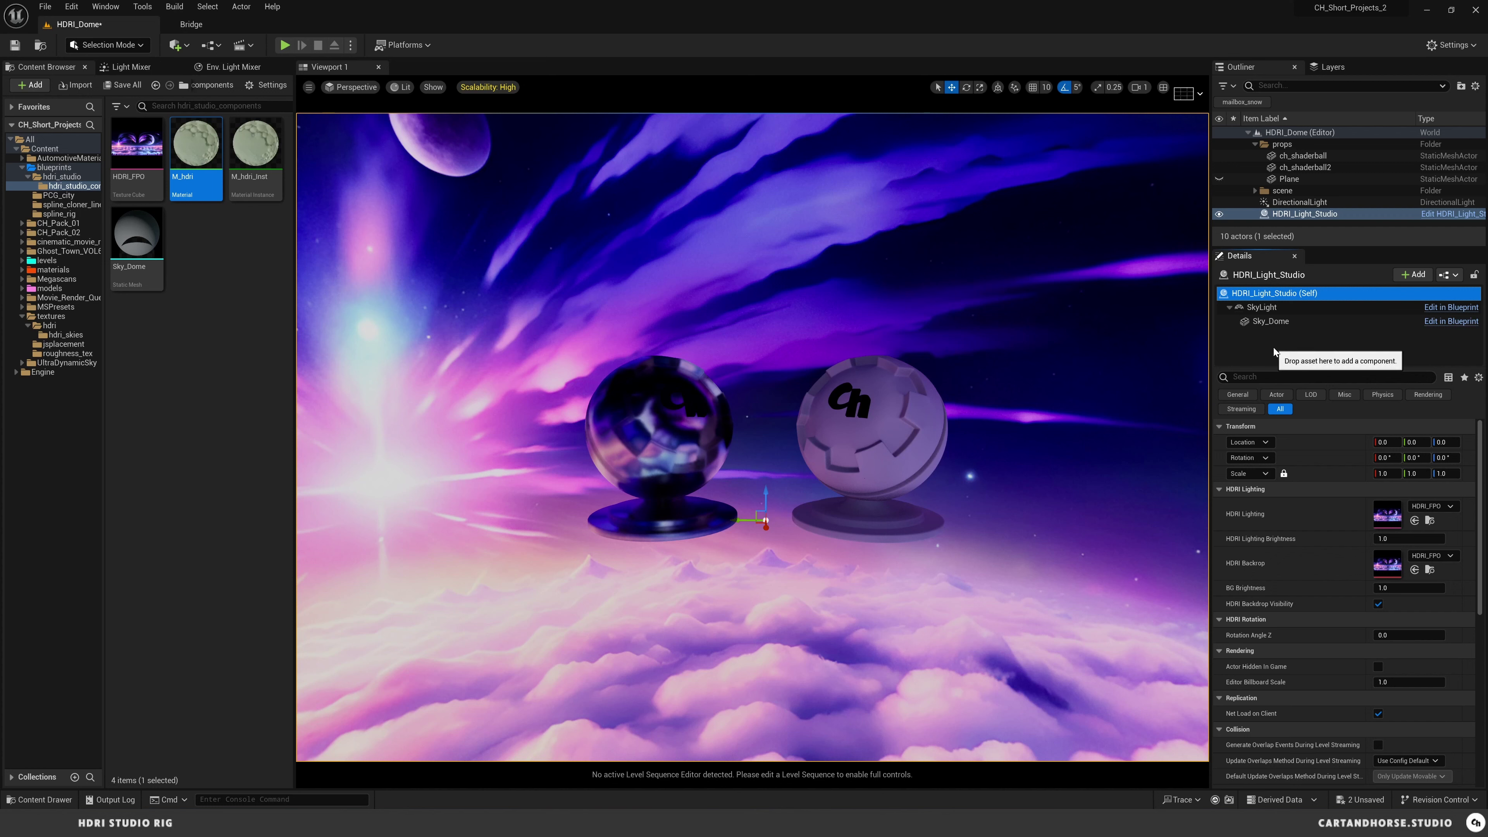
{"action": "double_click", "coordinate": [196, 143]}
{"action": "right_click_drag", "start_coordinate": [731, 447], "coordinate": [617, 450]}
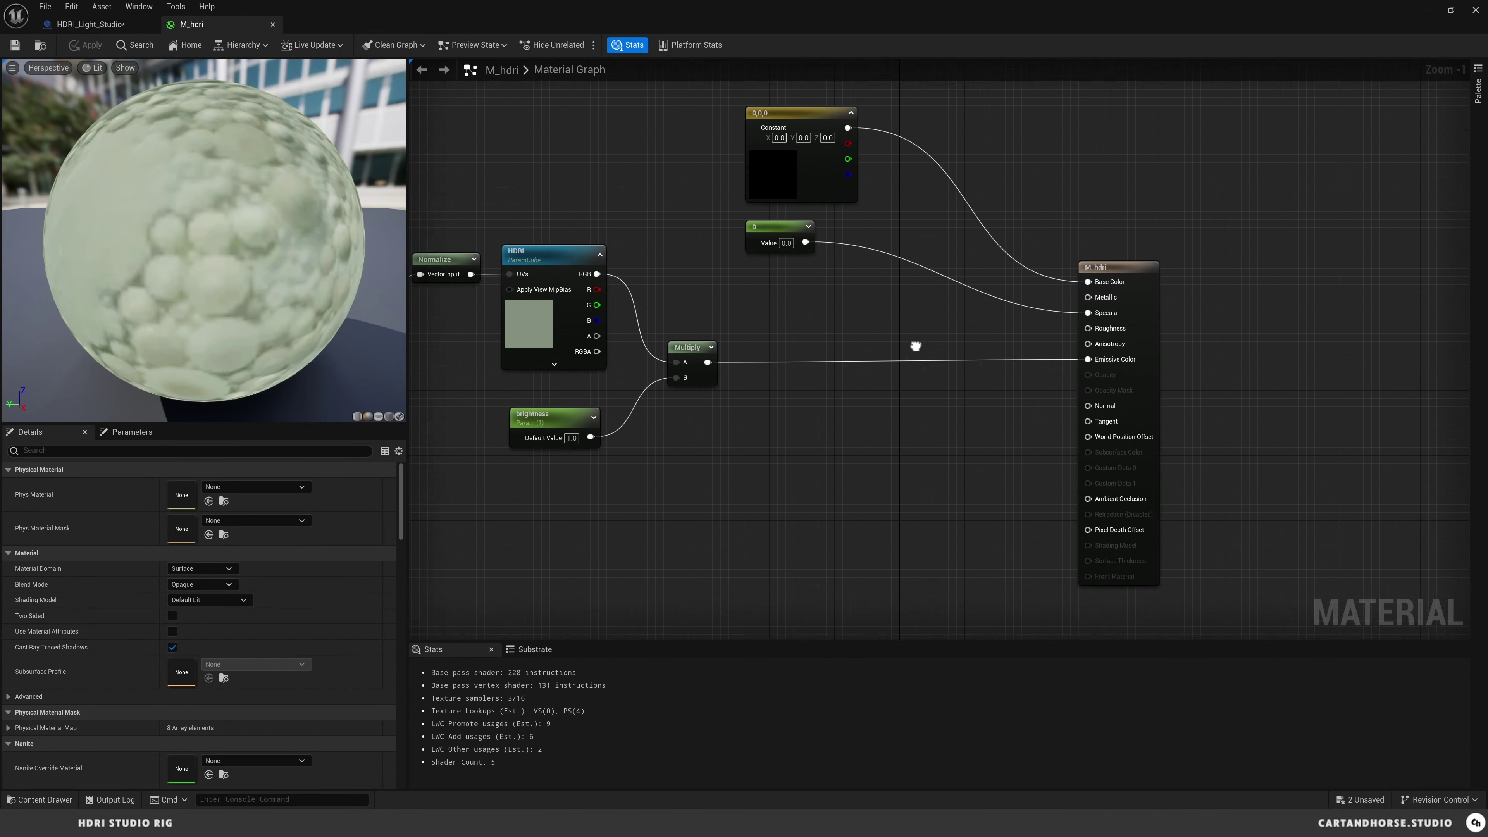
{"action": "right_click_drag", "start_coordinate": [1015, 401], "coordinate": [915, 406]}
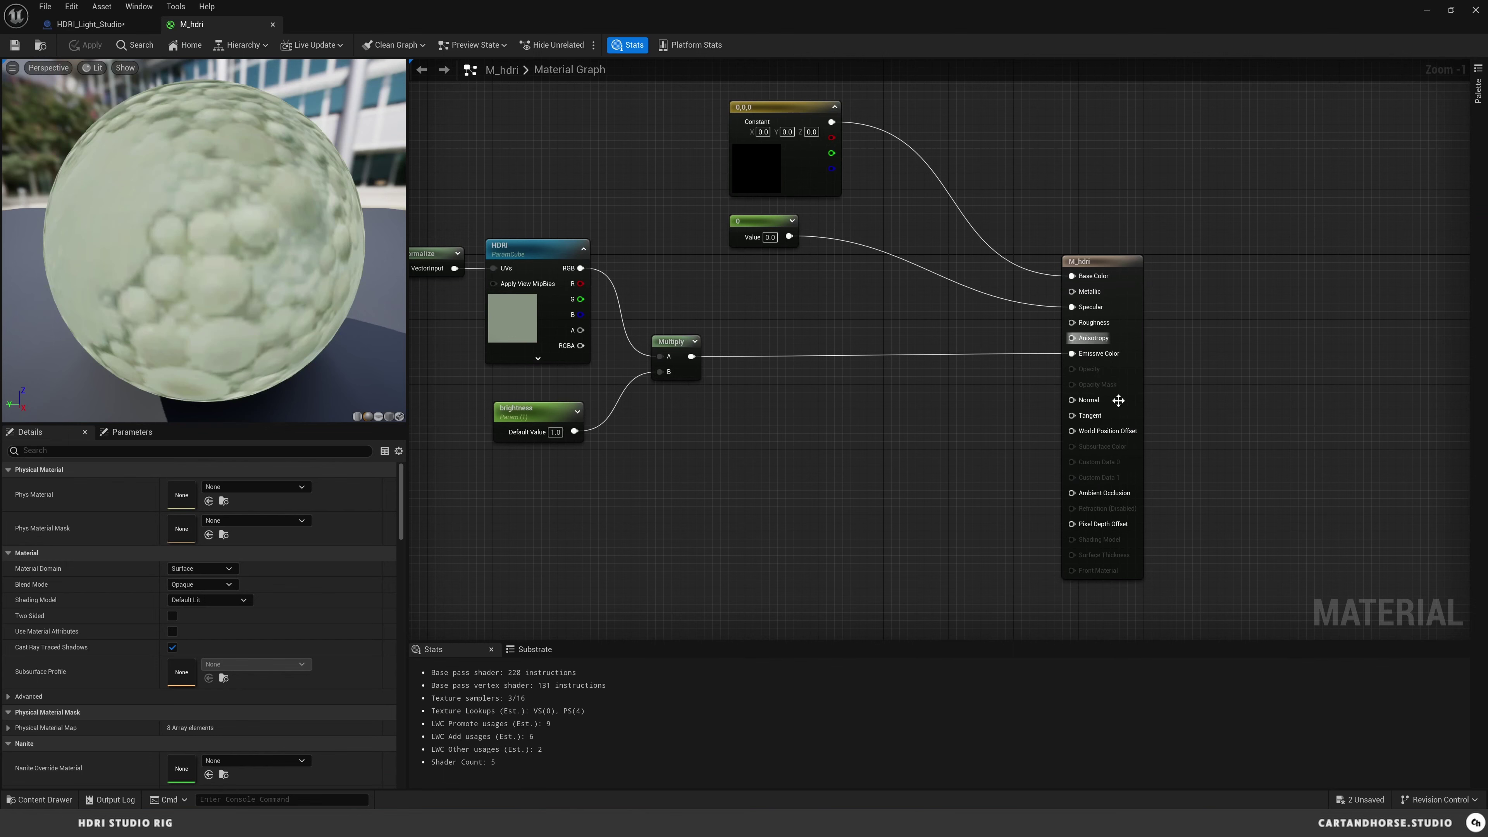
{"action": "right_click_drag", "start_coordinate": [897, 336], "coordinate": [774, 350]}
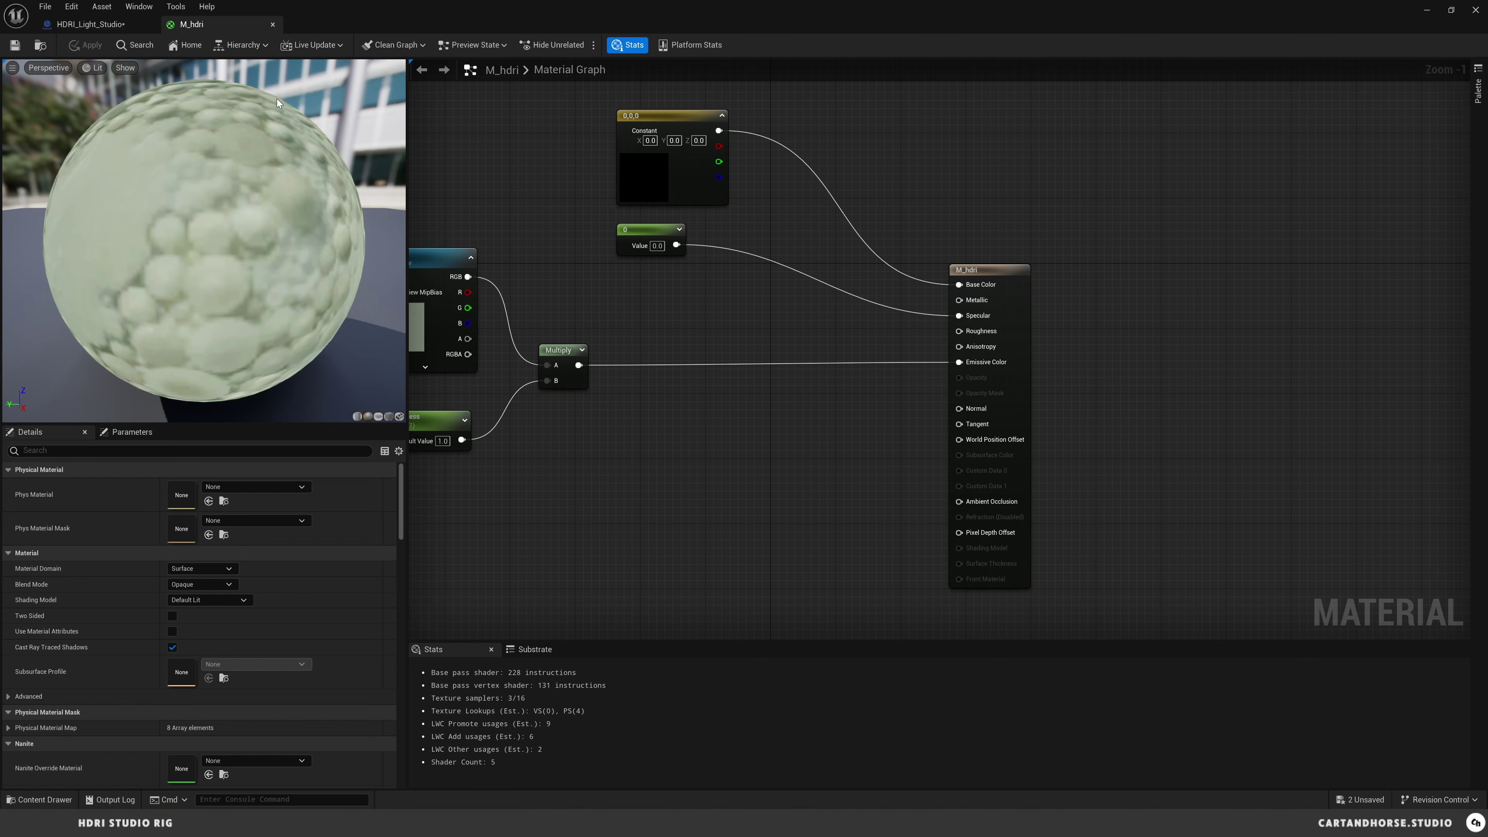
{"action": "left_click", "coordinate": [1425, 10]}
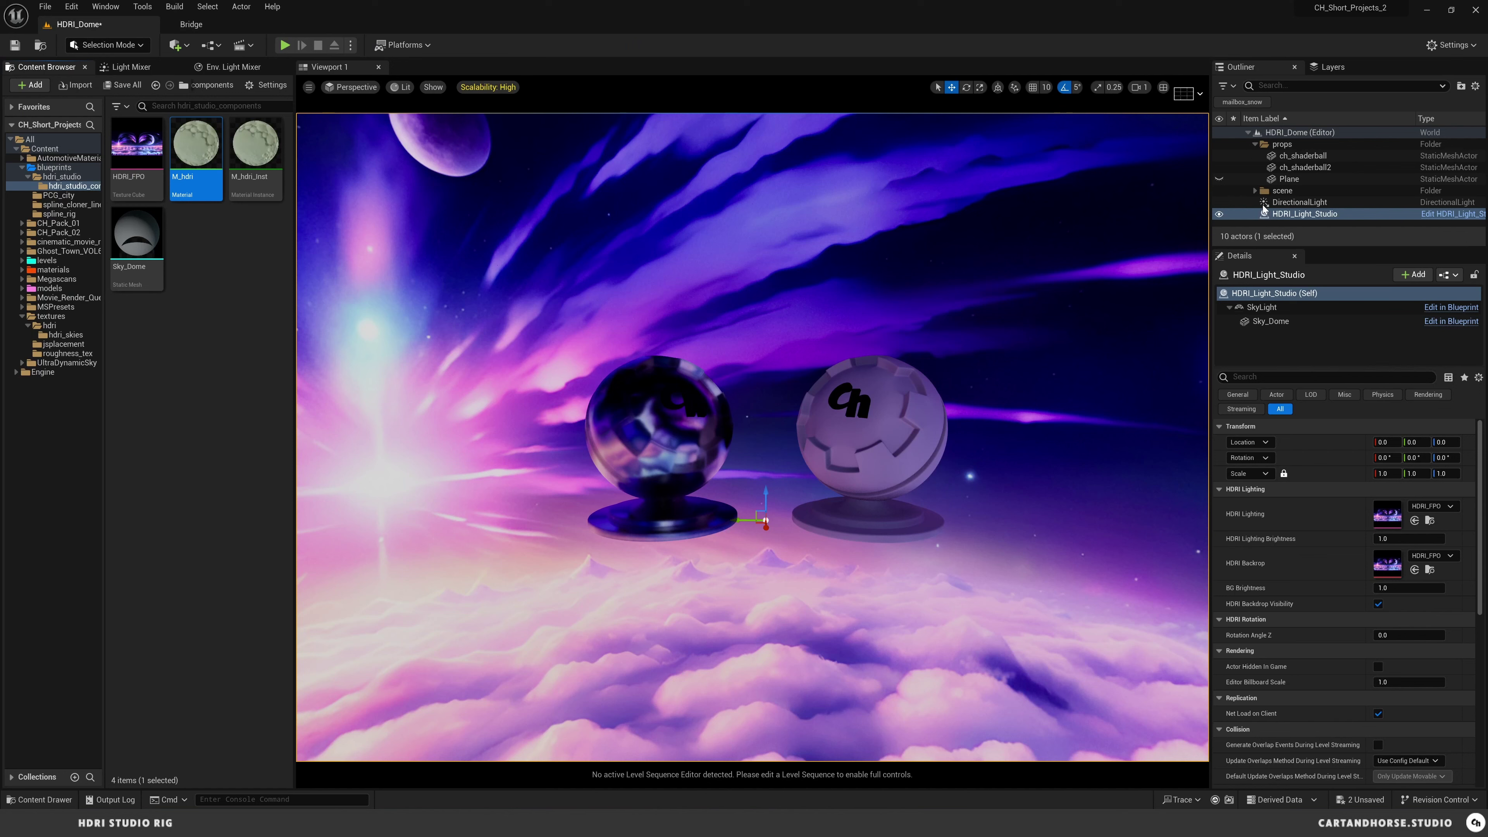
Step: On the SkyLight component, leave Real Time Capture off and keep SLS Specified Cubemap as the source
{"action": "left_click", "coordinate": [1259, 307]}
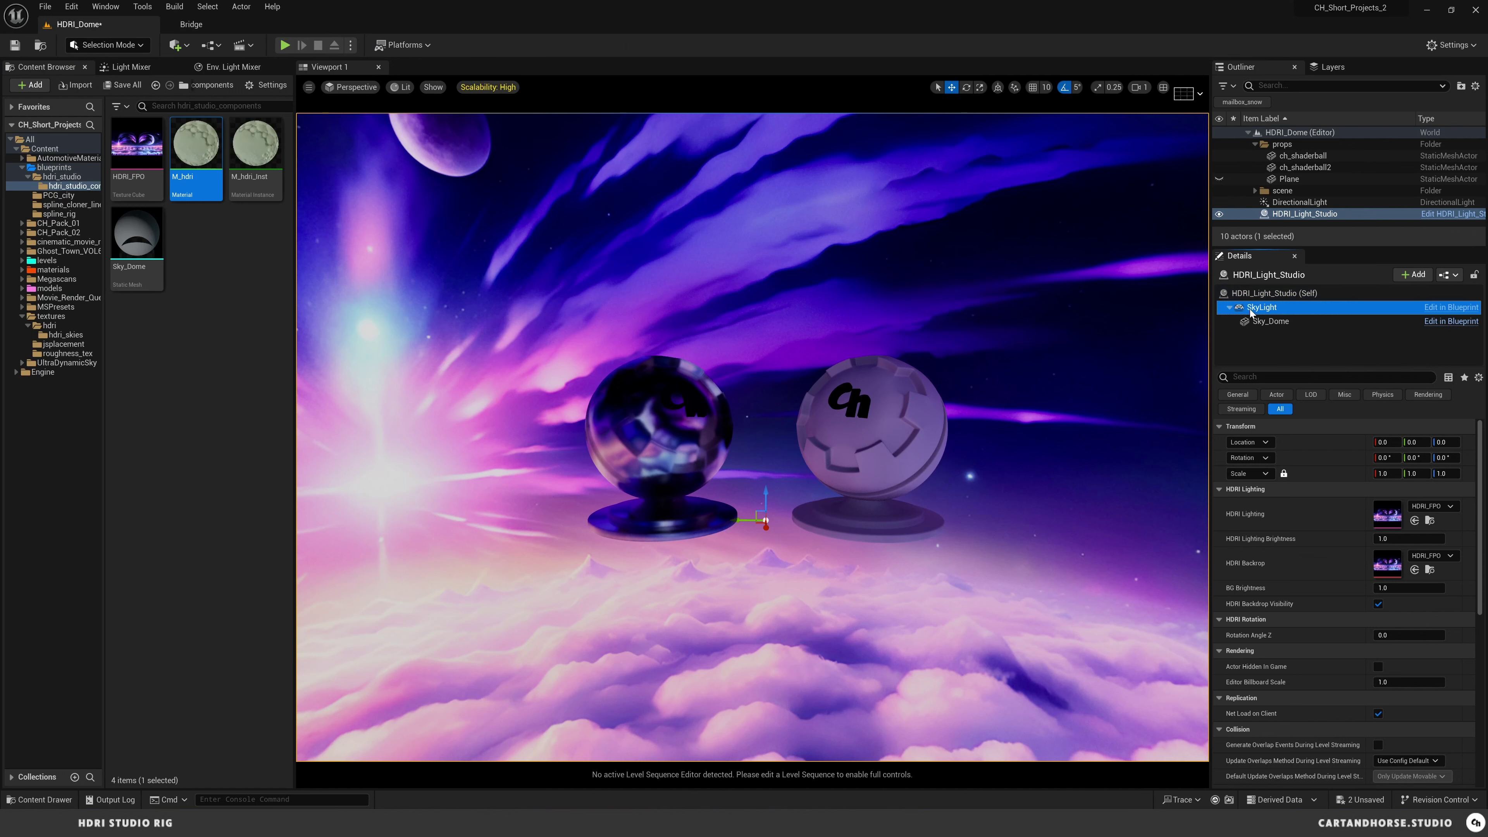
{"action": "left_click", "coordinate": [1379, 444]}
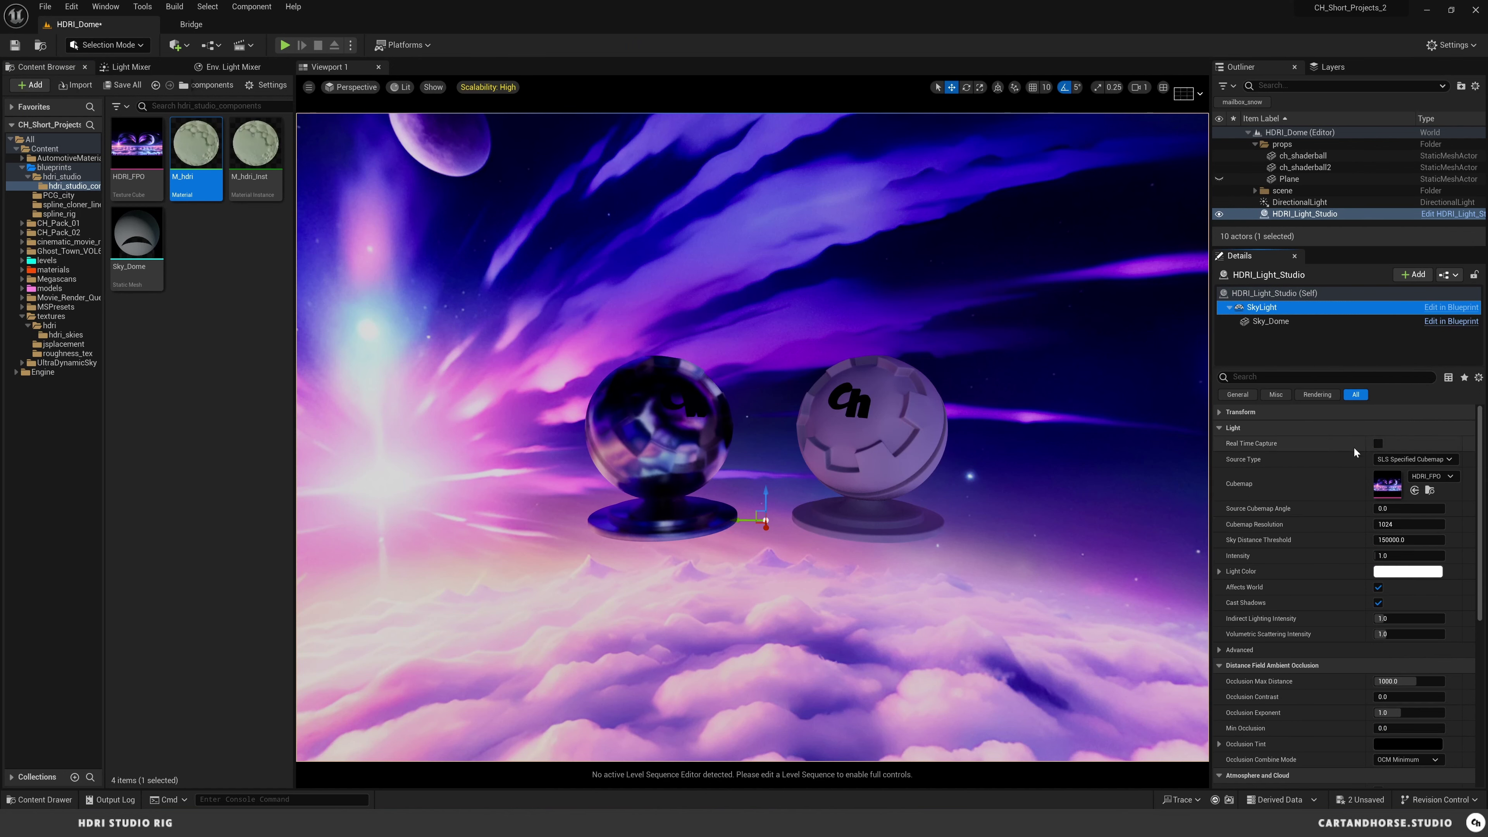
{"action": "left_click", "coordinate": [1378, 444]}
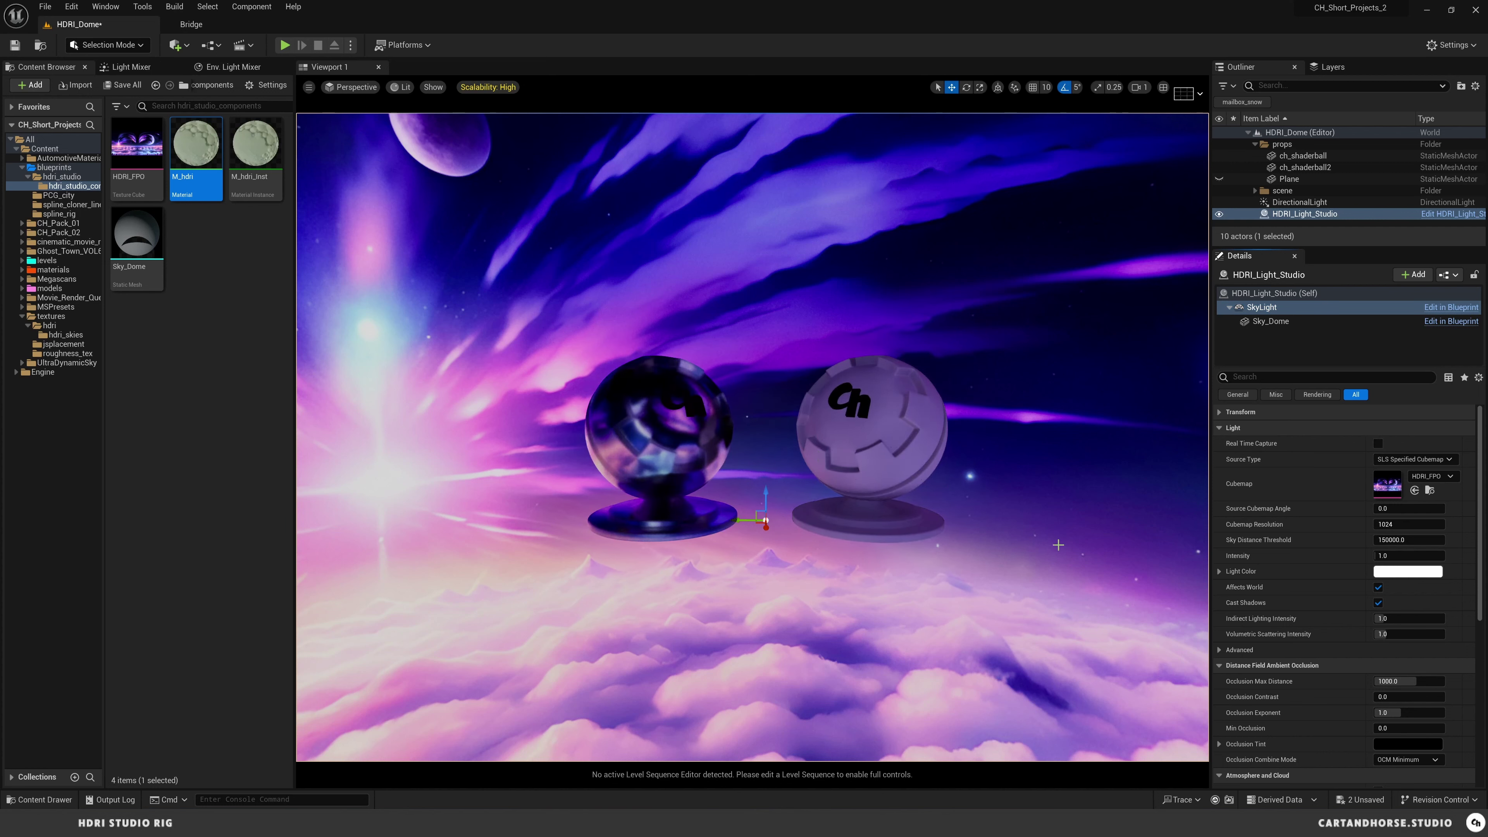
{"action": "left_click", "coordinate": [1415, 459]}
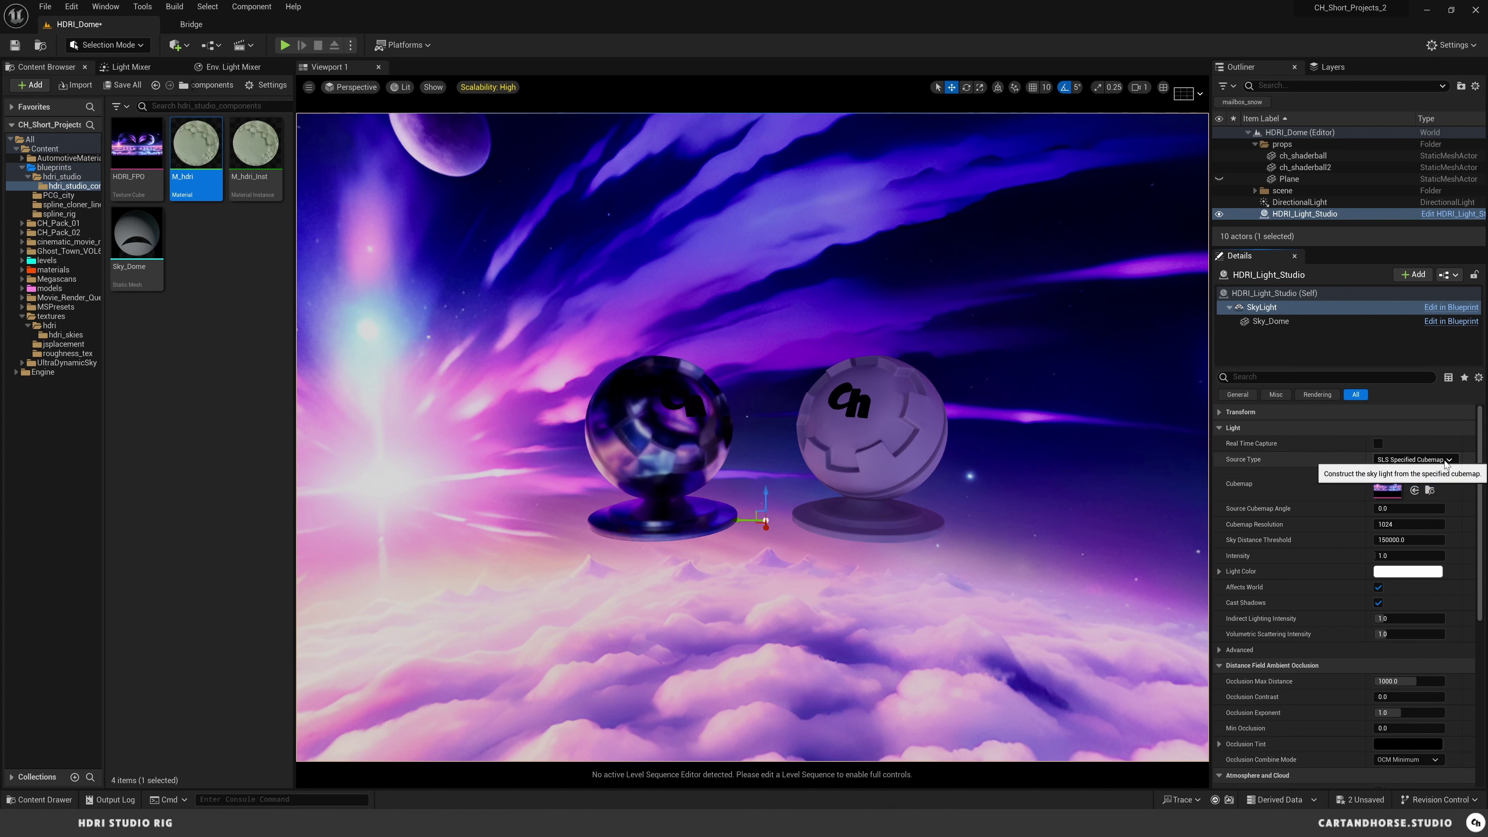
{"action": "left_click", "coordinate": [1419, 481]}
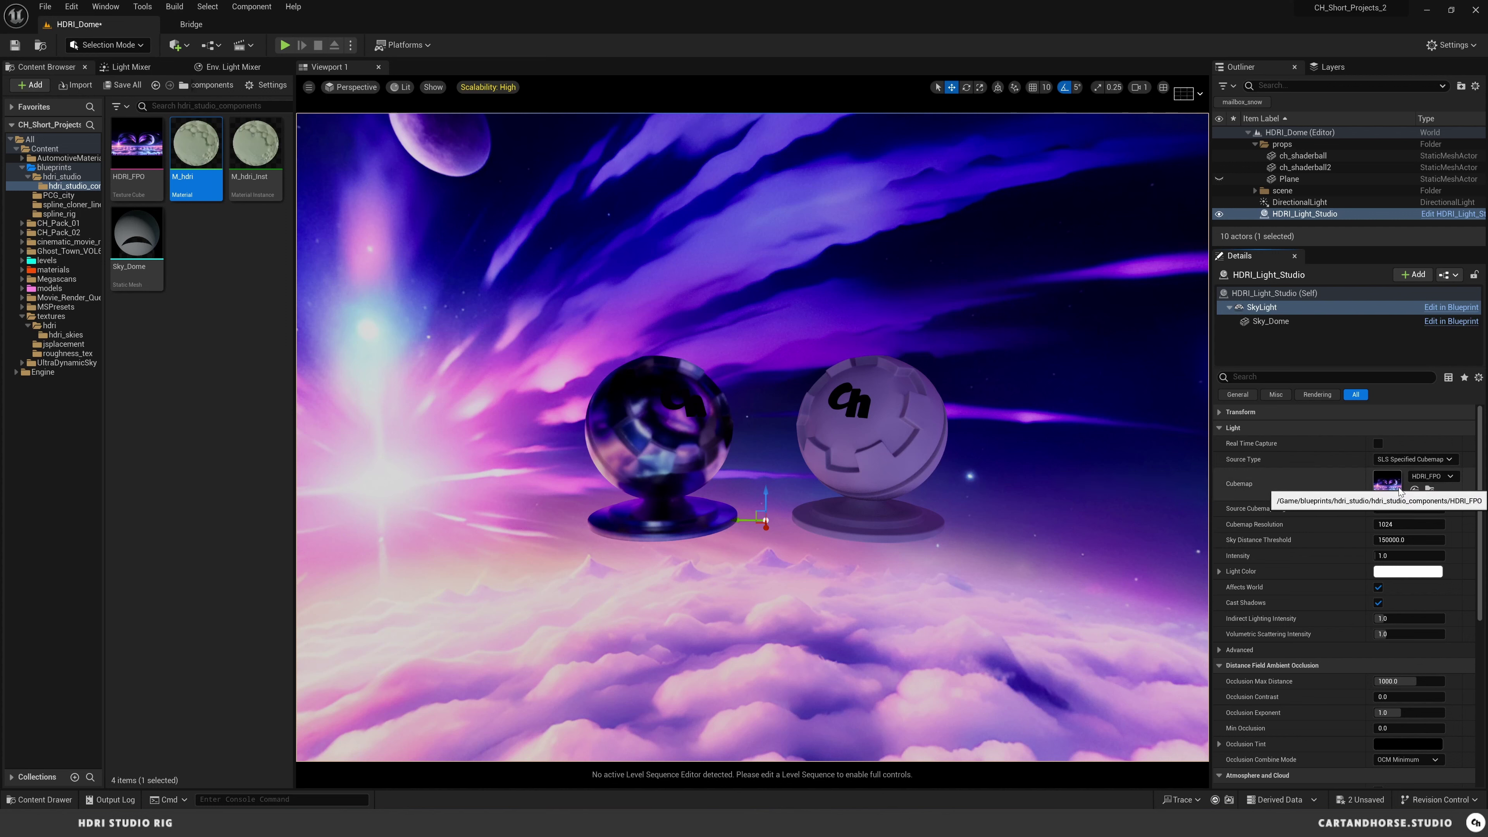